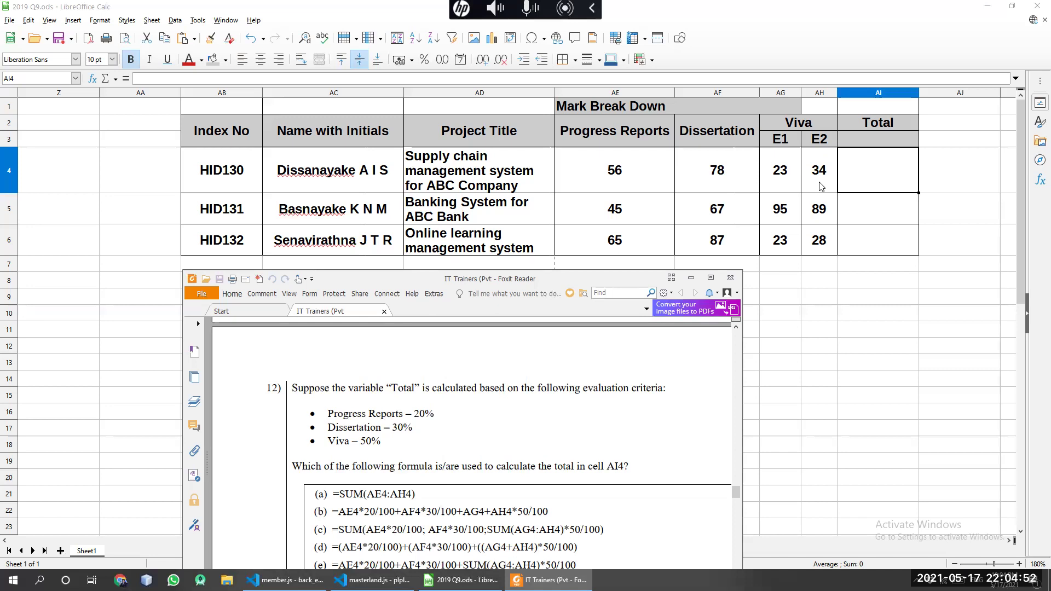
Enter the formula =SUM(AE4:AH4) in total cell AI4
click(882, 185)
text(=)
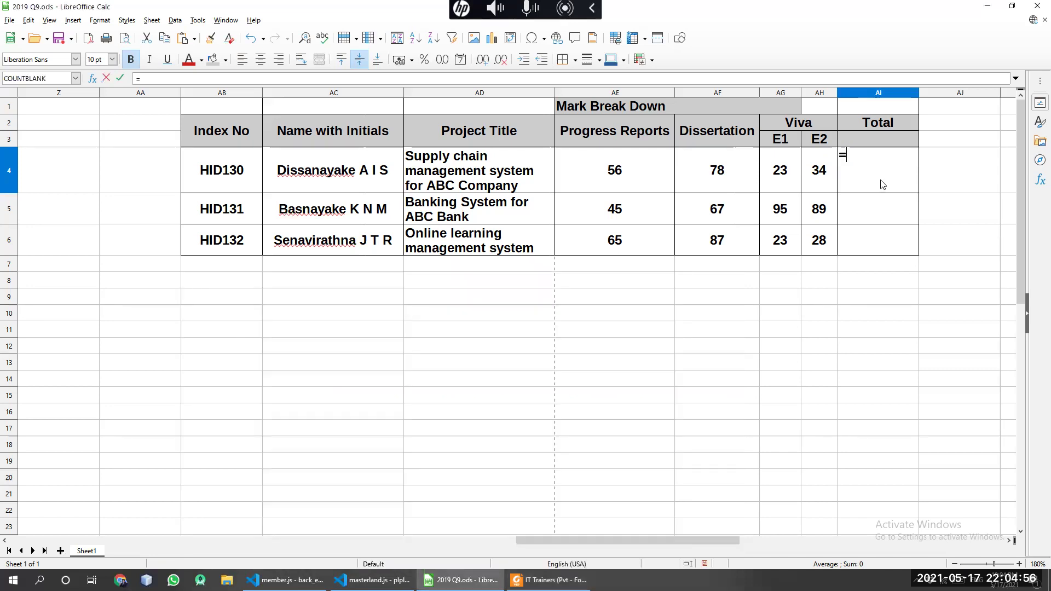
text(sum)
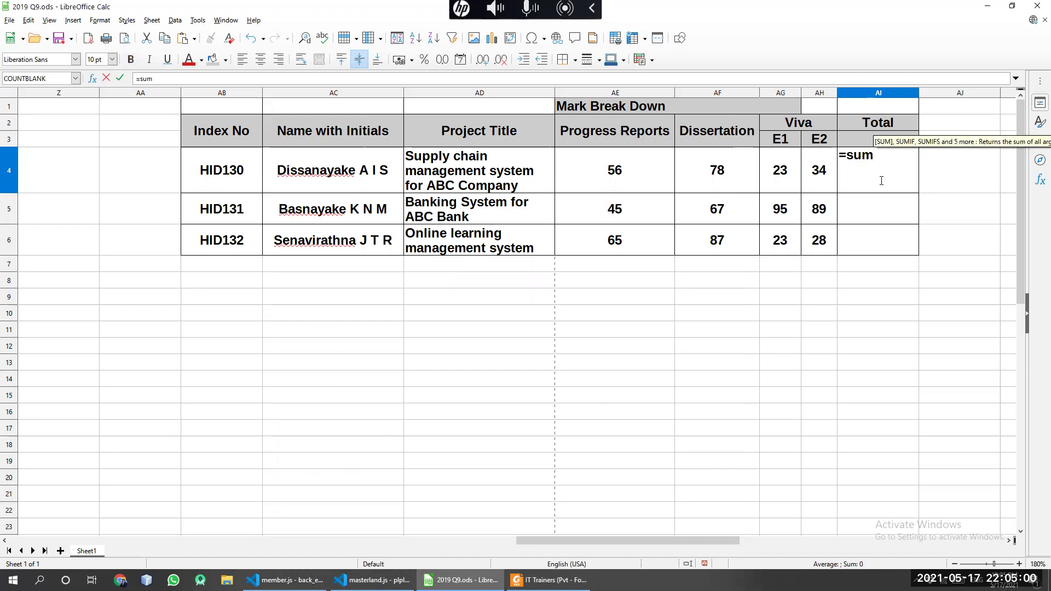
text(()
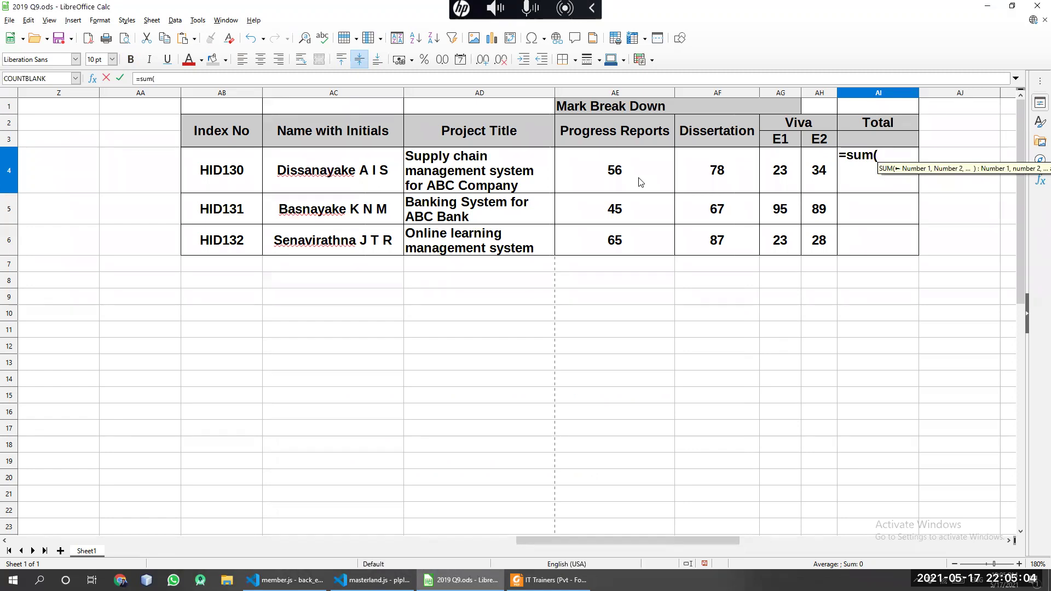
drag(640, 182, 819, 185)
click(897, 158)
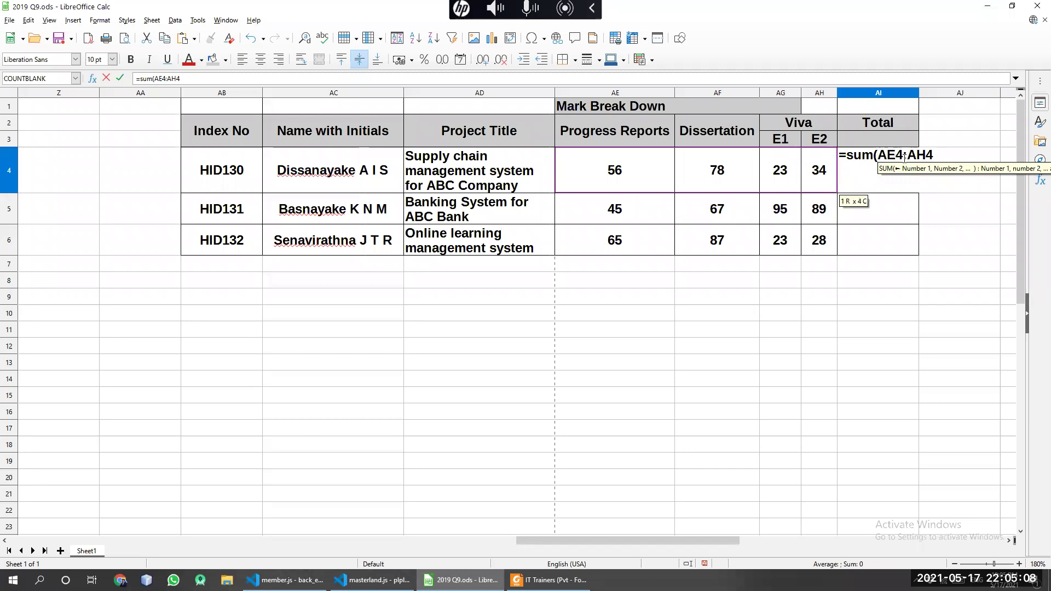
click(936, 154)
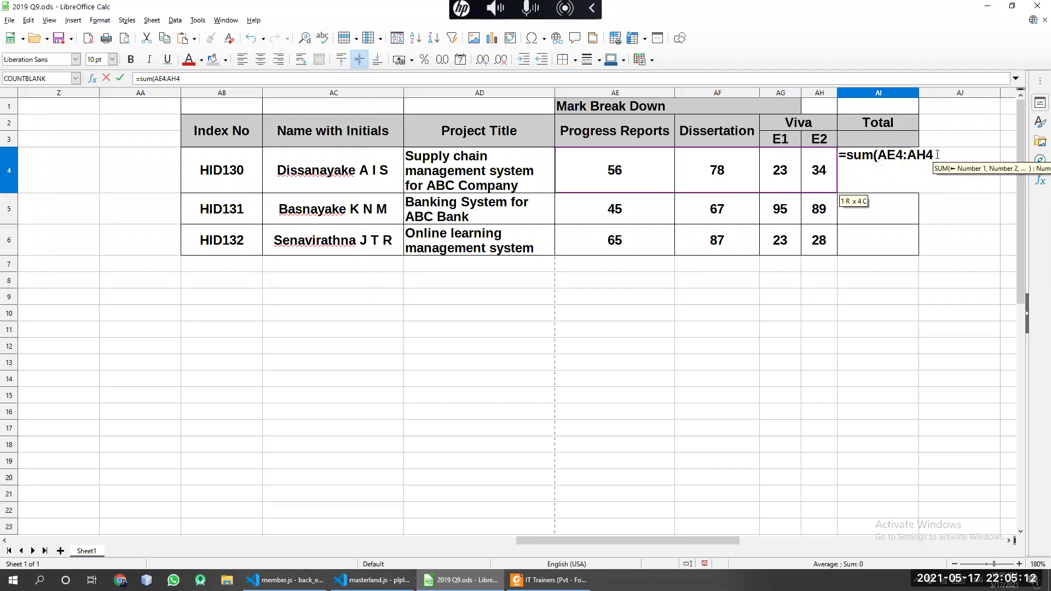
text())
drag(695, 539, 723, 534)
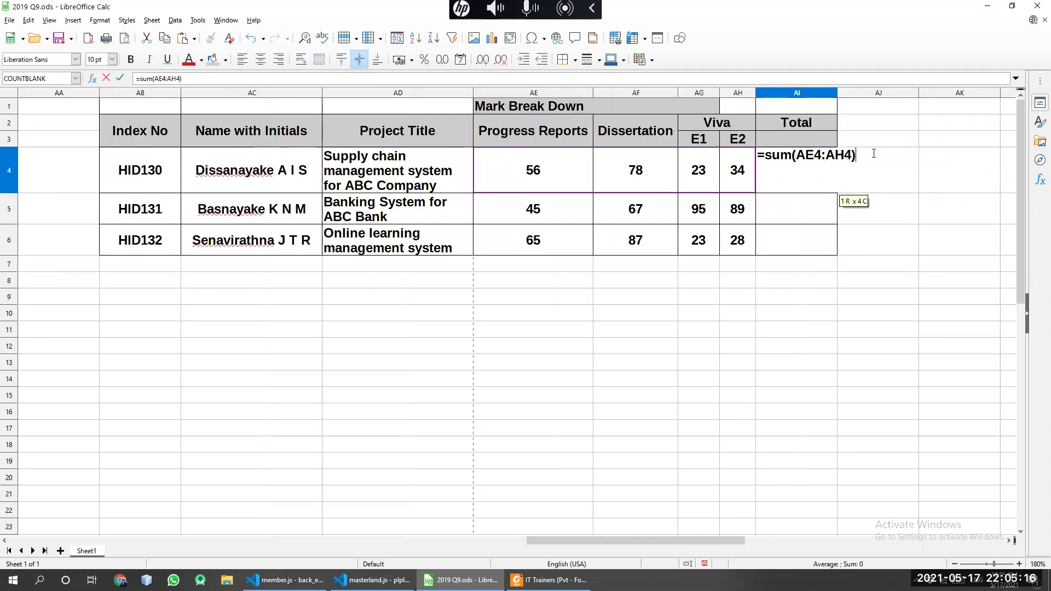
key(Return)
click(871, 342)
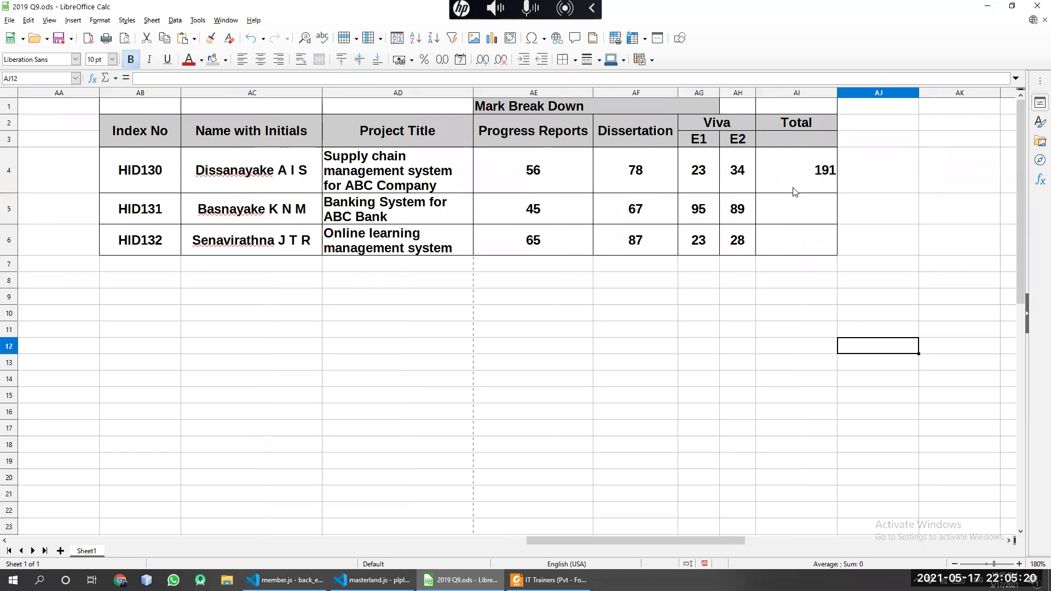
Fill the AI4 total formula down through AI6
click(795, 188)
drag(836, 192, 839, 249)
click(852, 320)
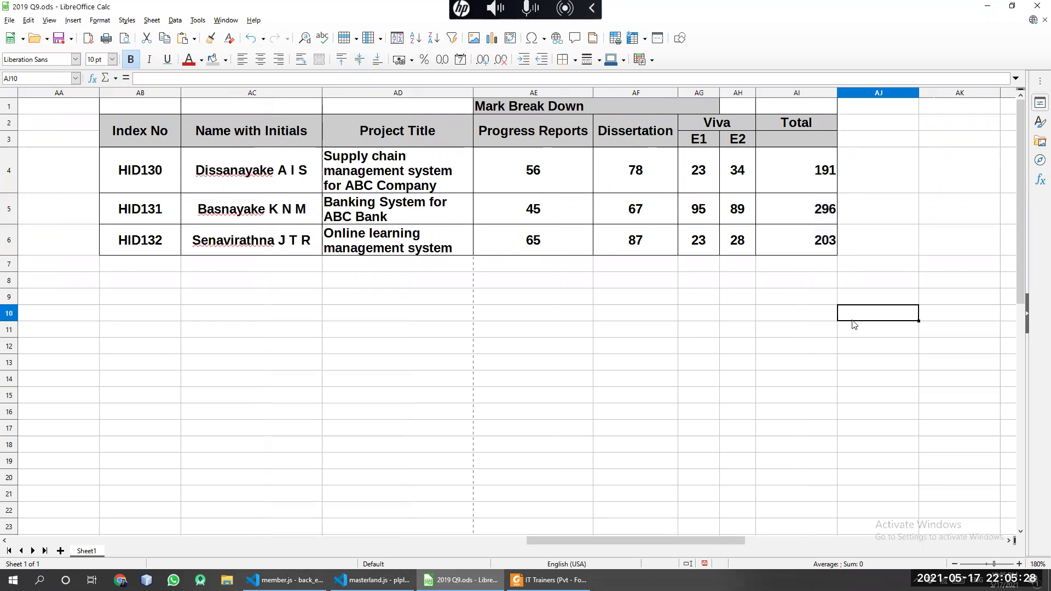
Examine the formulas in AI4, AI5 and AI6 to compare how their cell ranges follow each row
click(831, 179)
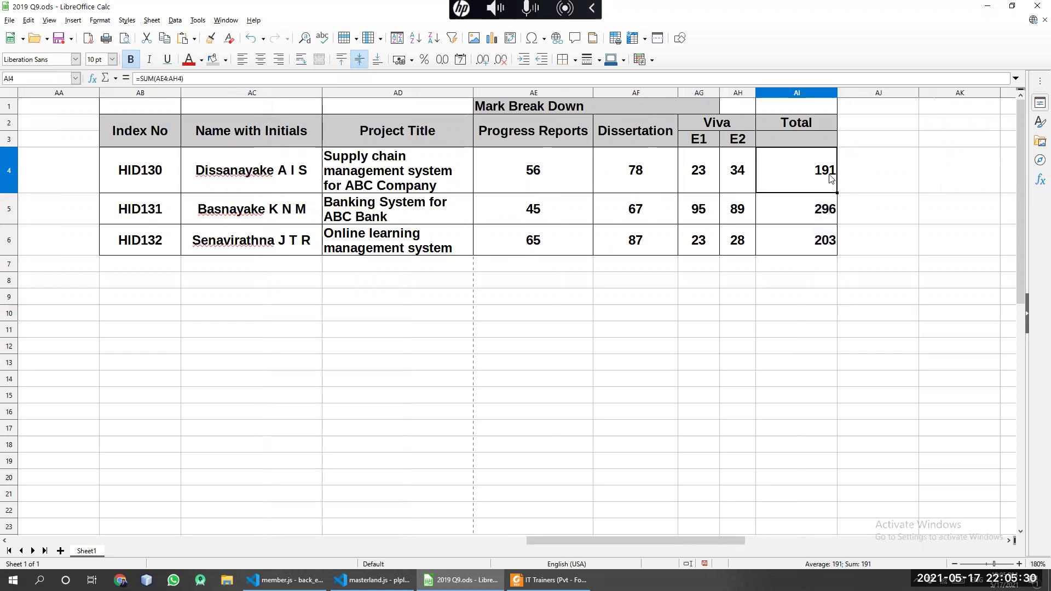
double_click(825, 175)
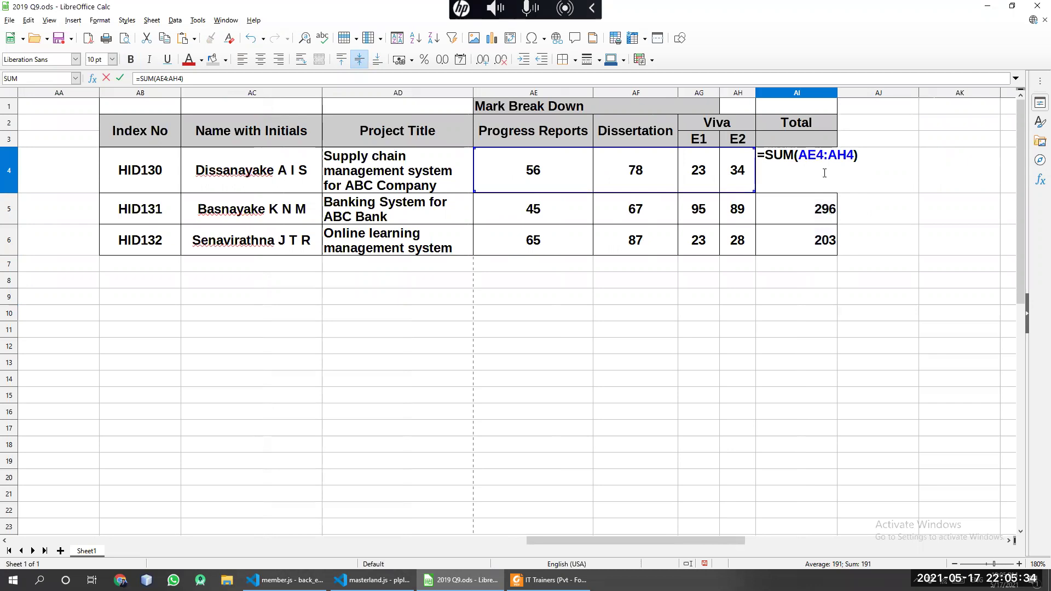
key(Return)
double_click(823, 210)
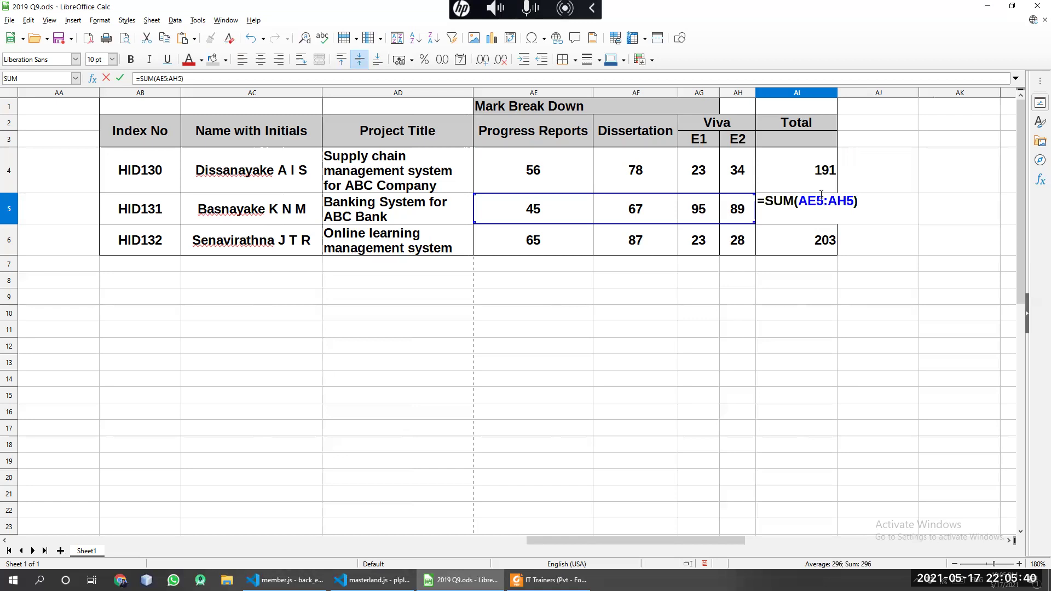
key(Escape)
click(821, 175)
key(Down)
key(Down)
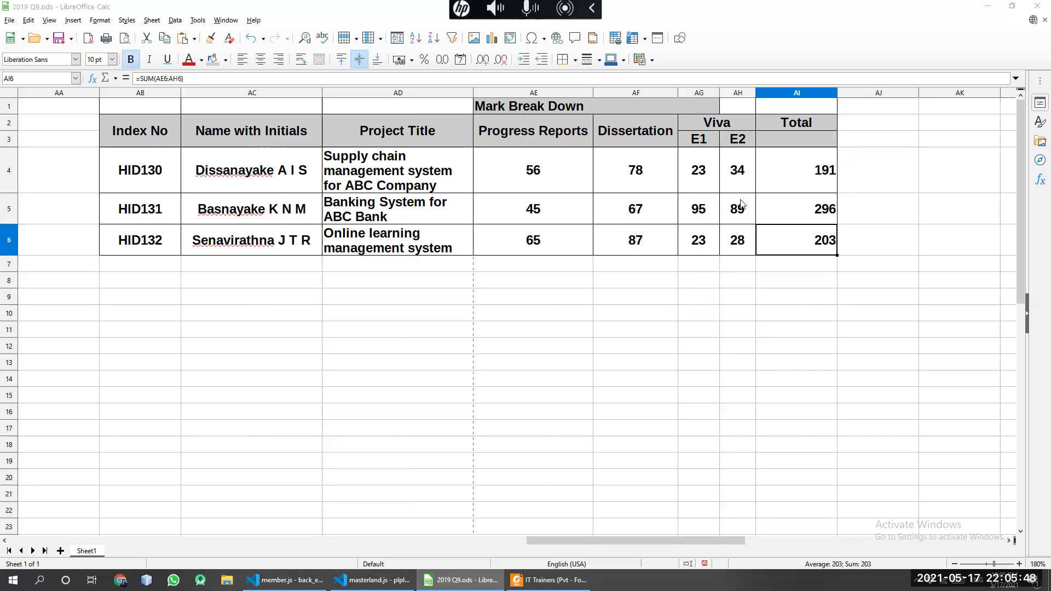
click(787, 186)
key(Down)
click(797, 241)
click(793, 189)
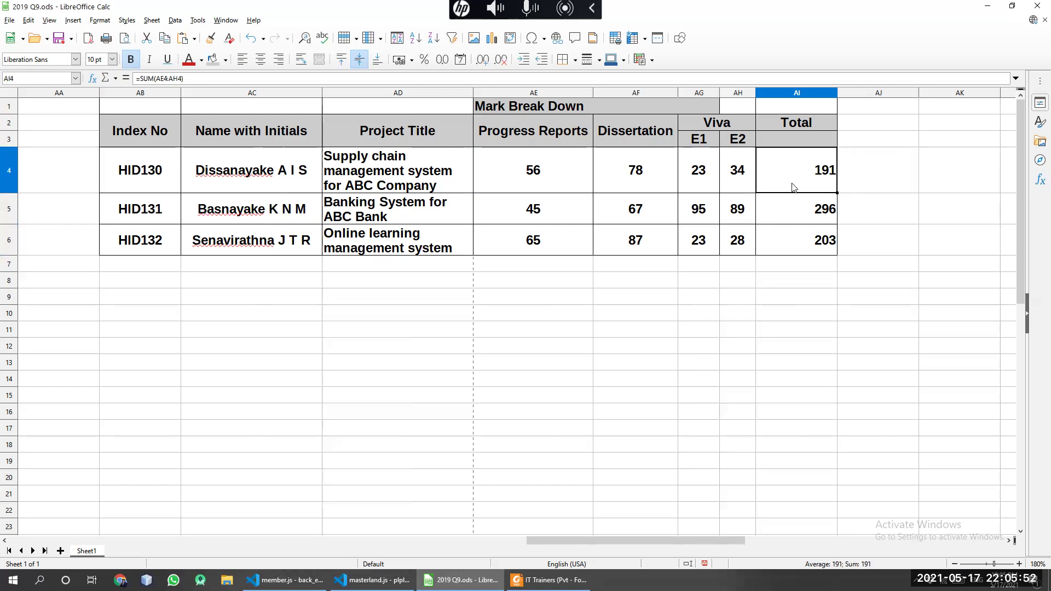
double_click(793, 187)
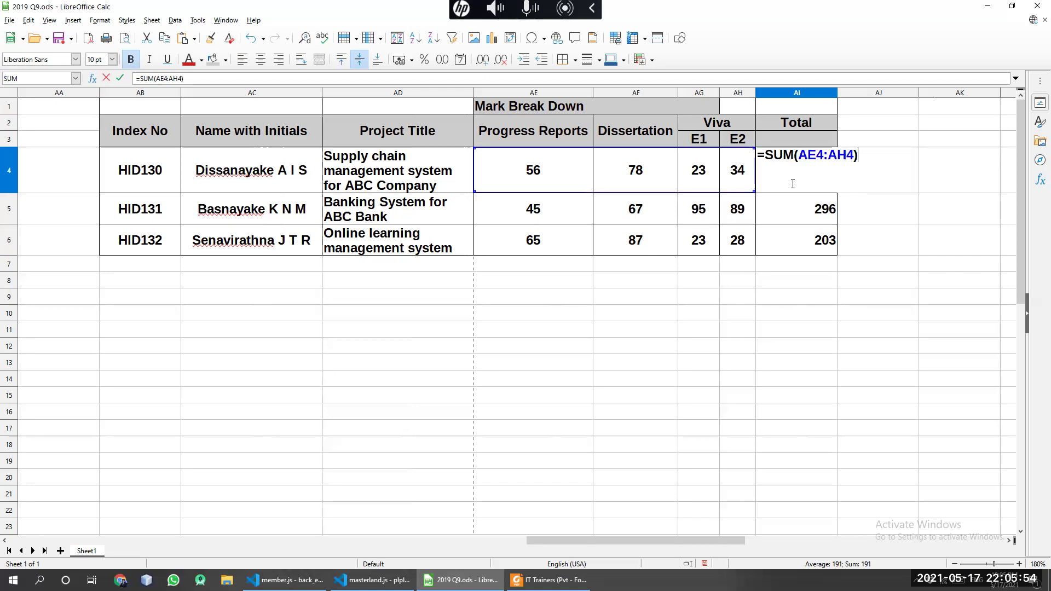
click(803, 209)
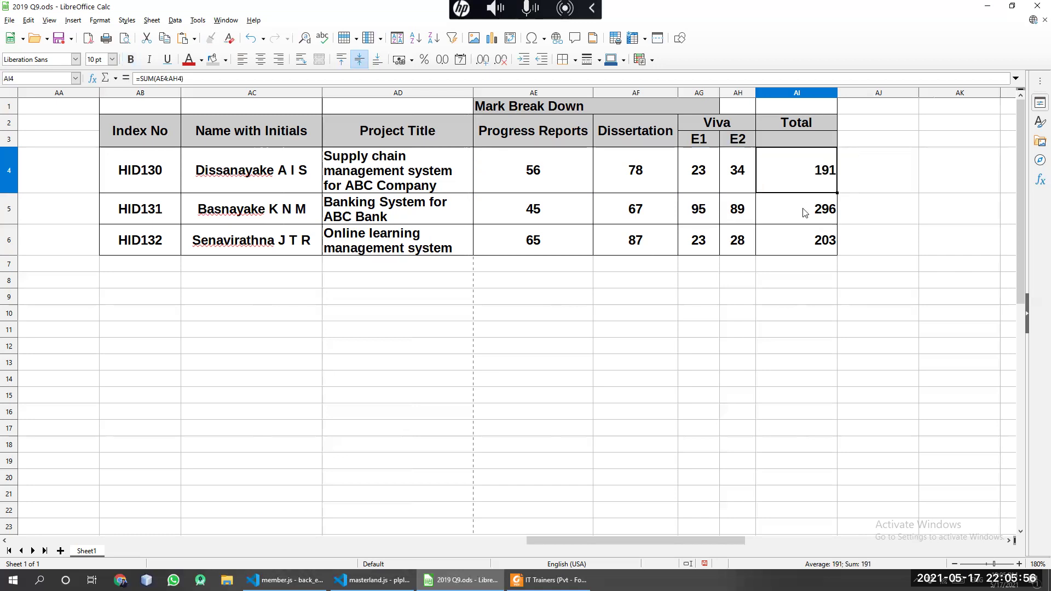
double_click(803, 209)
key(Escape)
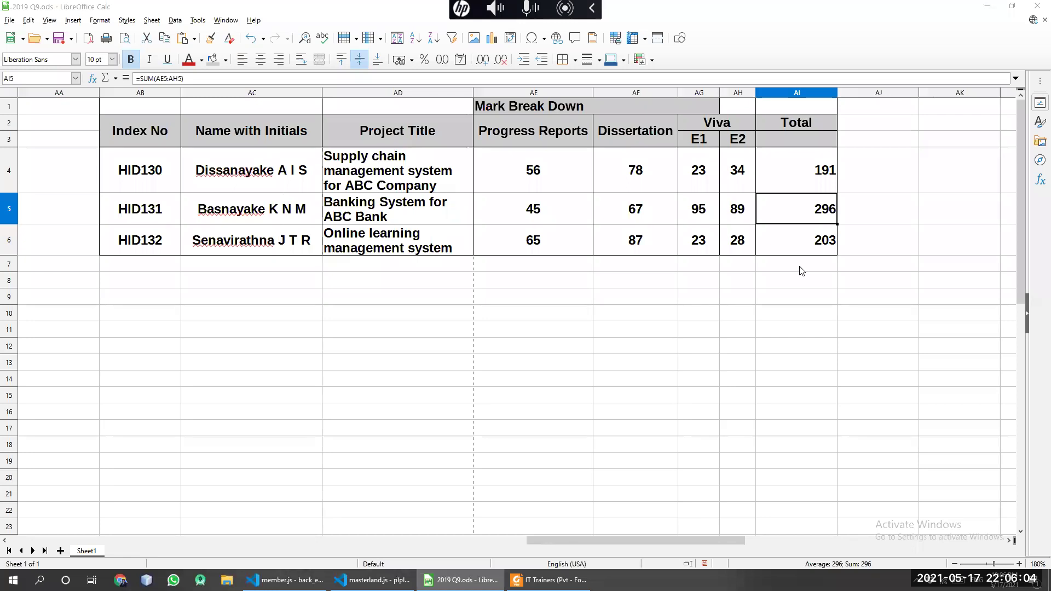
Switch to Foxit Reader to review question 12's weighting criteria and formula options, and return to cell AI4 in LibreOffice Calc
click(818, 184)
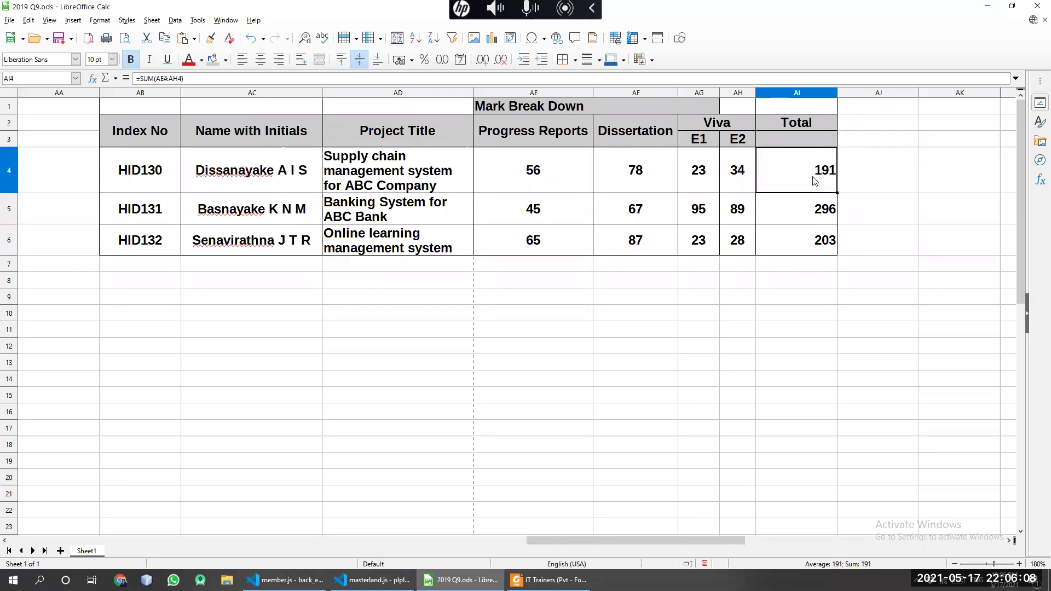
click(549, 580)
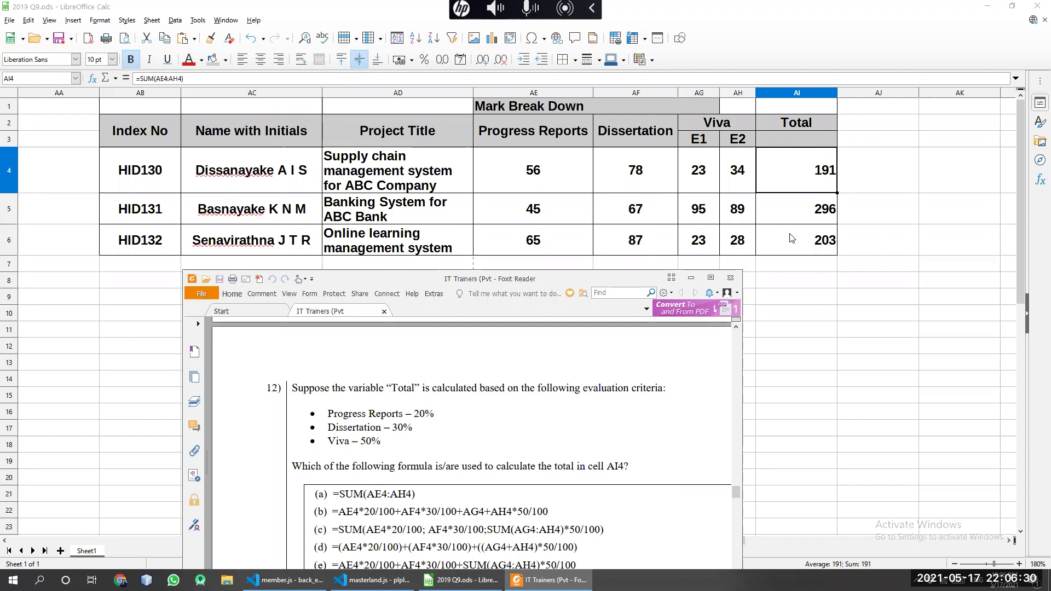
click(830, 179)
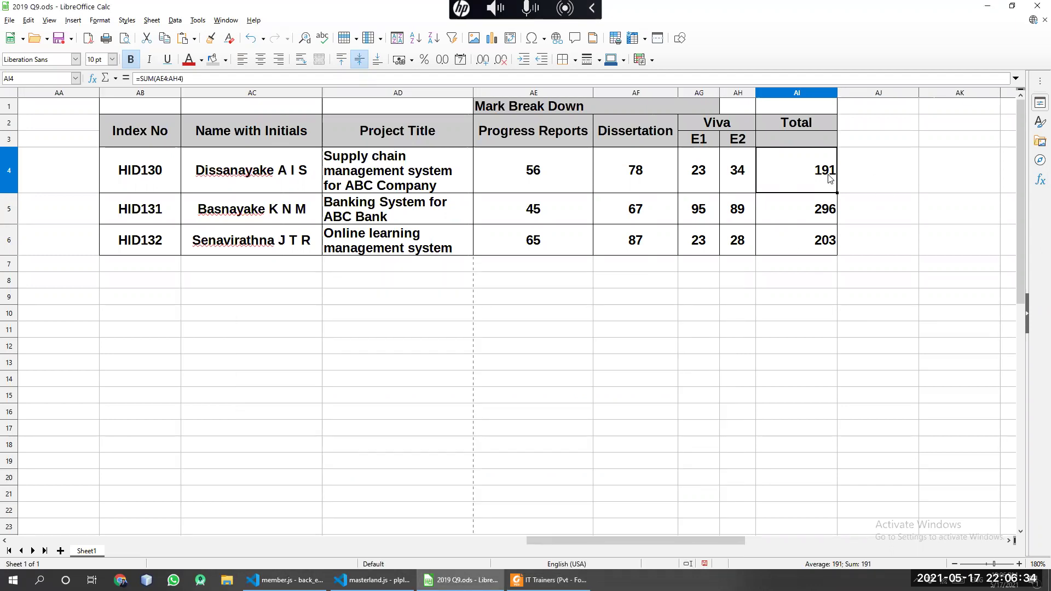
Delete the totals in cells AI5 and AI6
click(815, 235)
click(813, 219)
key(Delete)
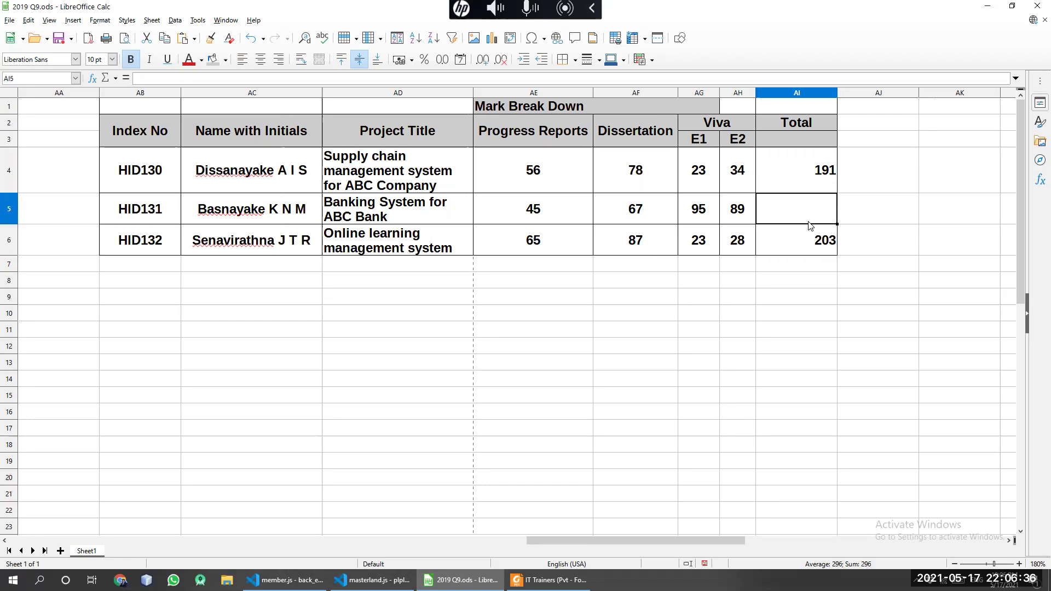
click(807, 235)
key(Delete)
Replace the formula in AI4 with =SUM(AE4,AF4,AG4,AH4), listing each mark cell as a separate argument
click(809, 173)
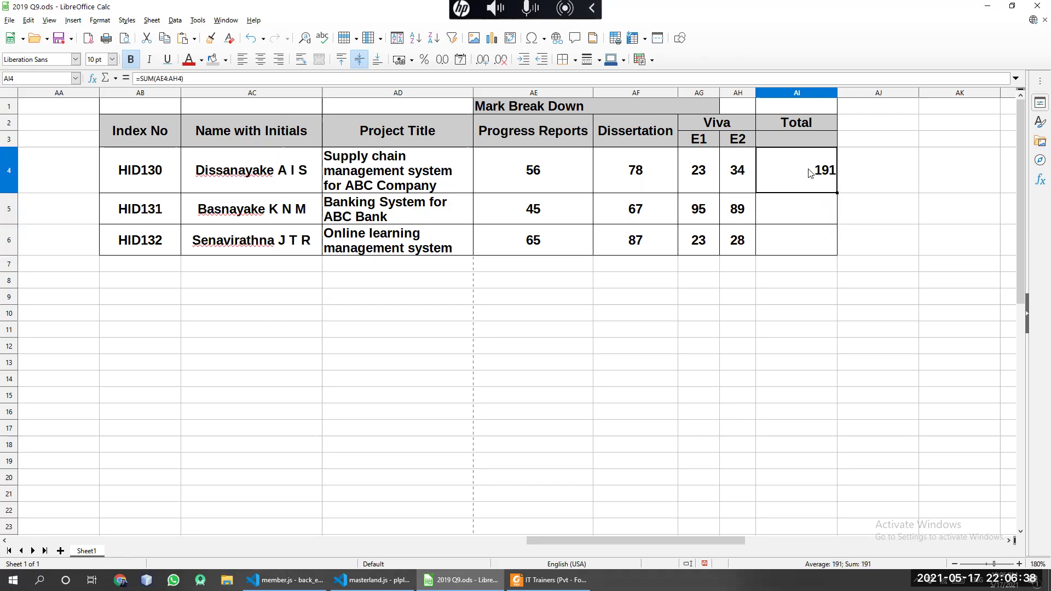
text(=sum)
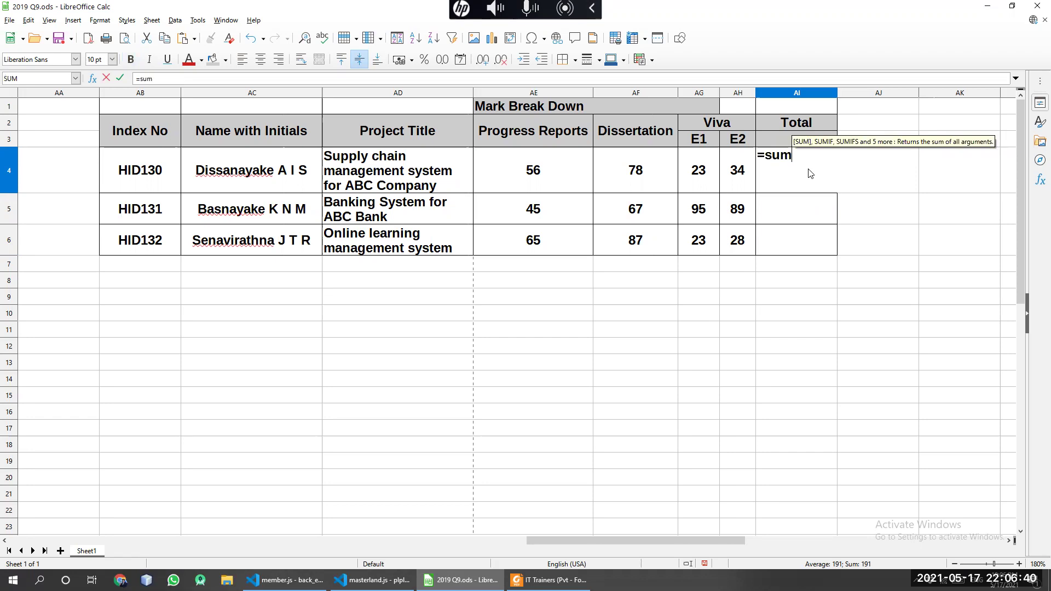
text(()
click(521, 185)
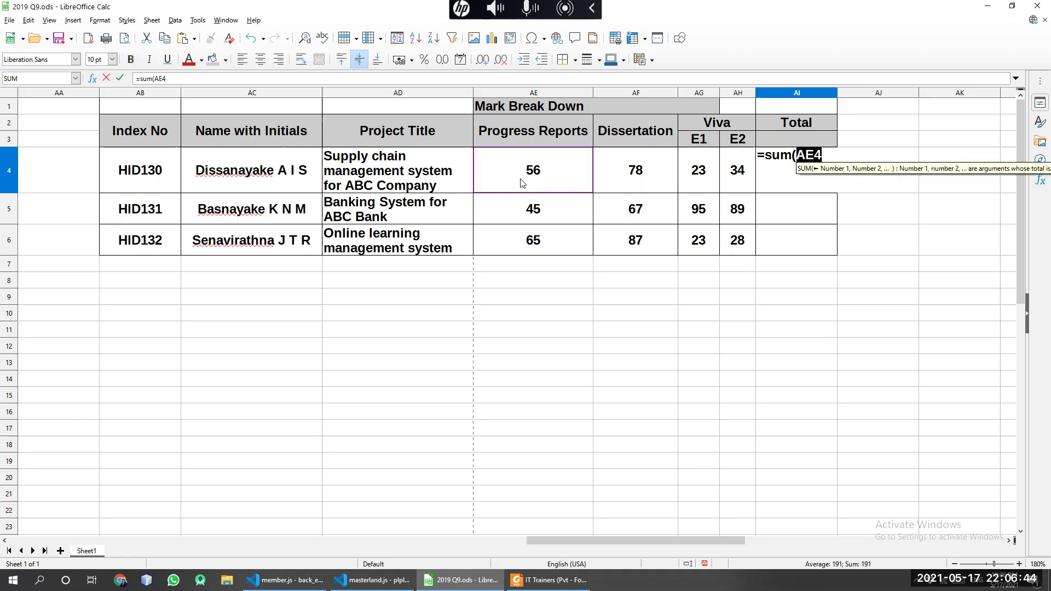
text(,)
click(626, 175)
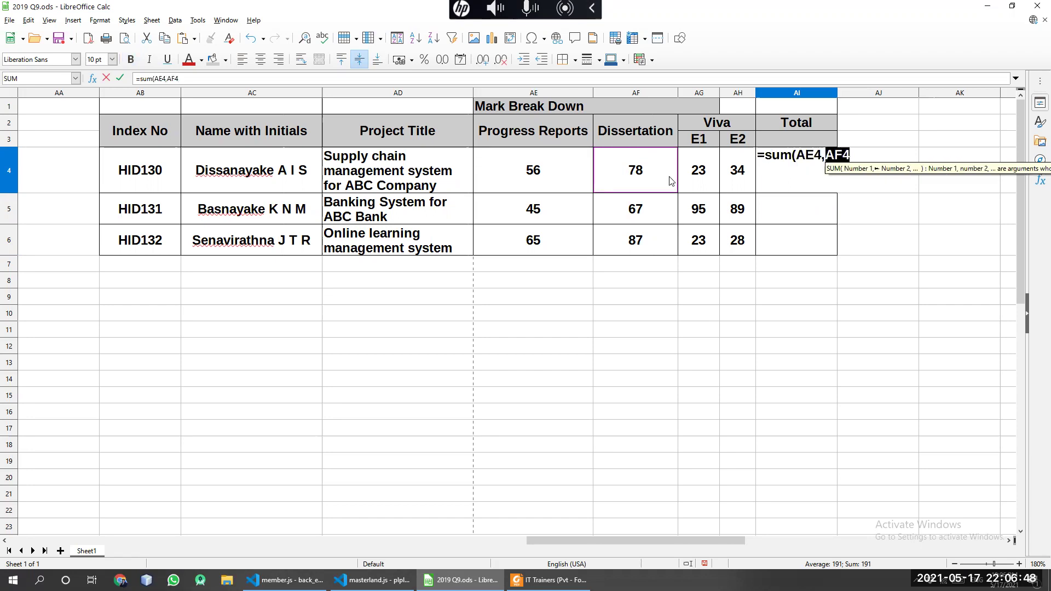
text(,)
click(686, 174)
text(,)
click(729, 179)
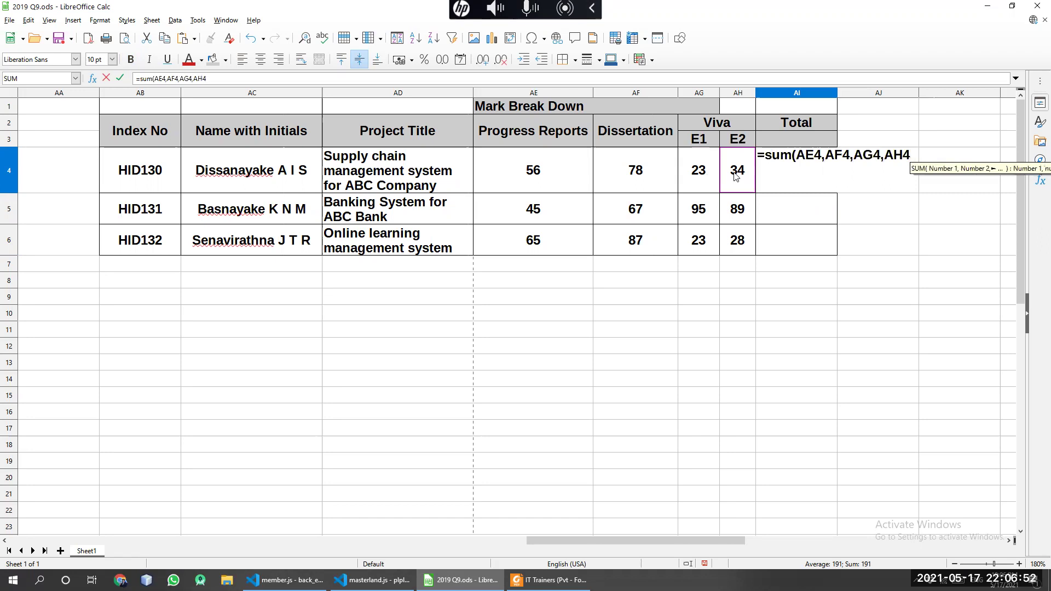
text())
key(Return)
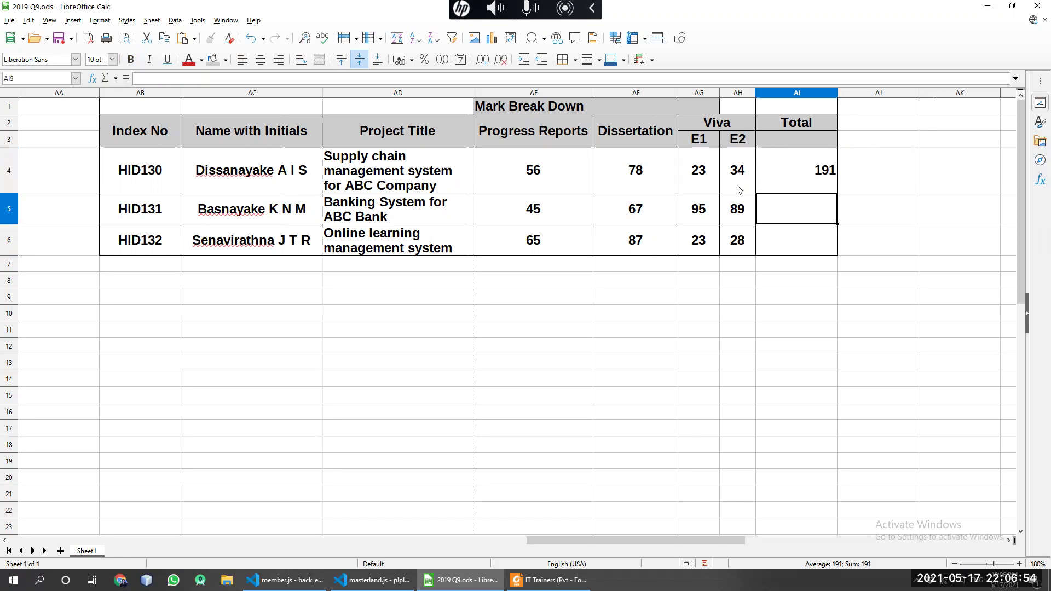
Replace the formula in AI4 with the plain addition =AE4+AF4+AG4+AH4
click(807, 185)
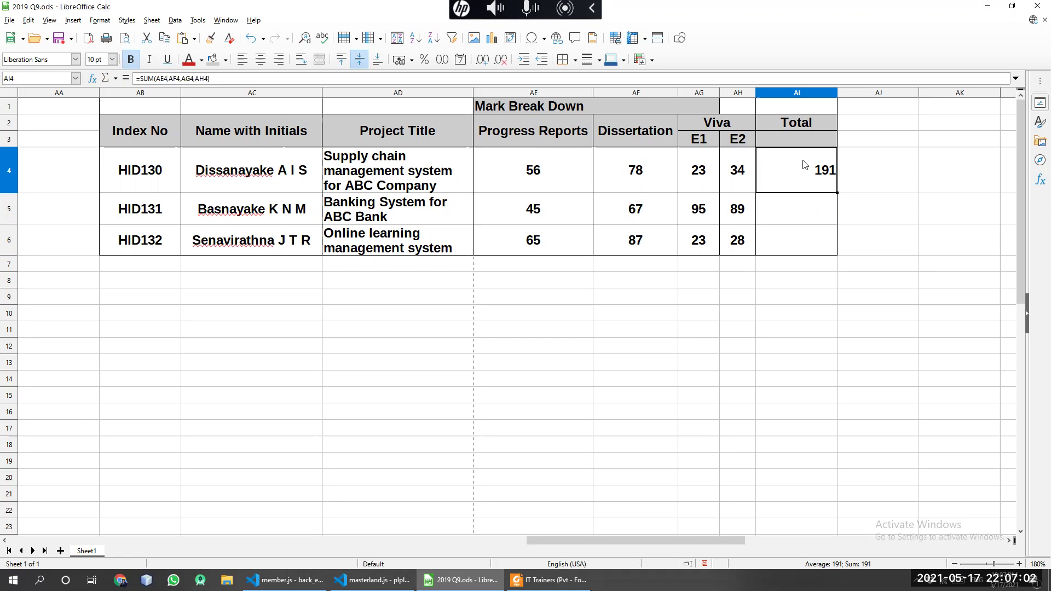
key(Delete)
text(=)
click(534, 188)
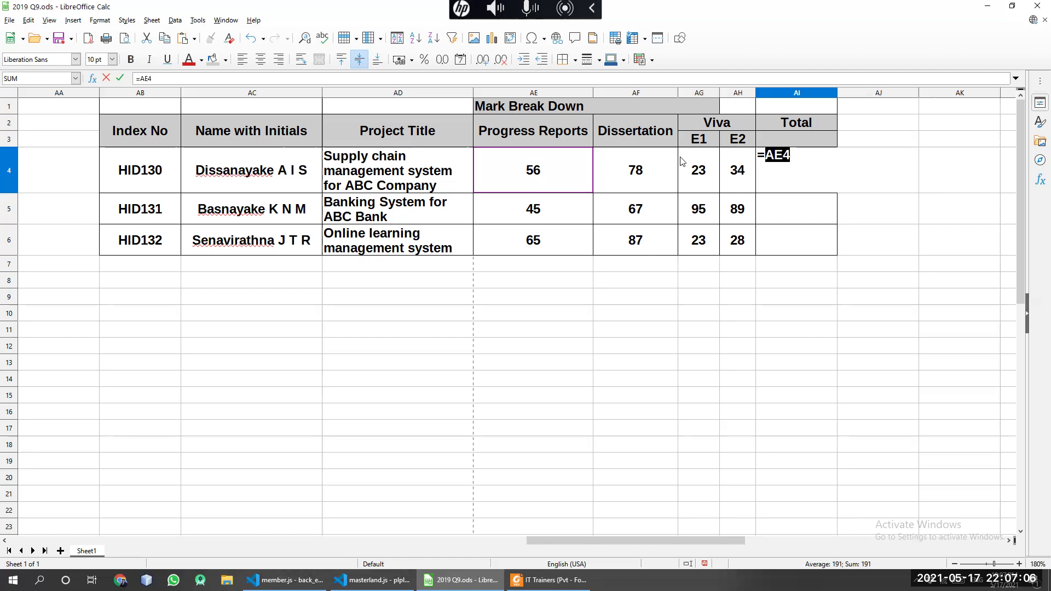
text(+)
click(616, 173)
text(+)
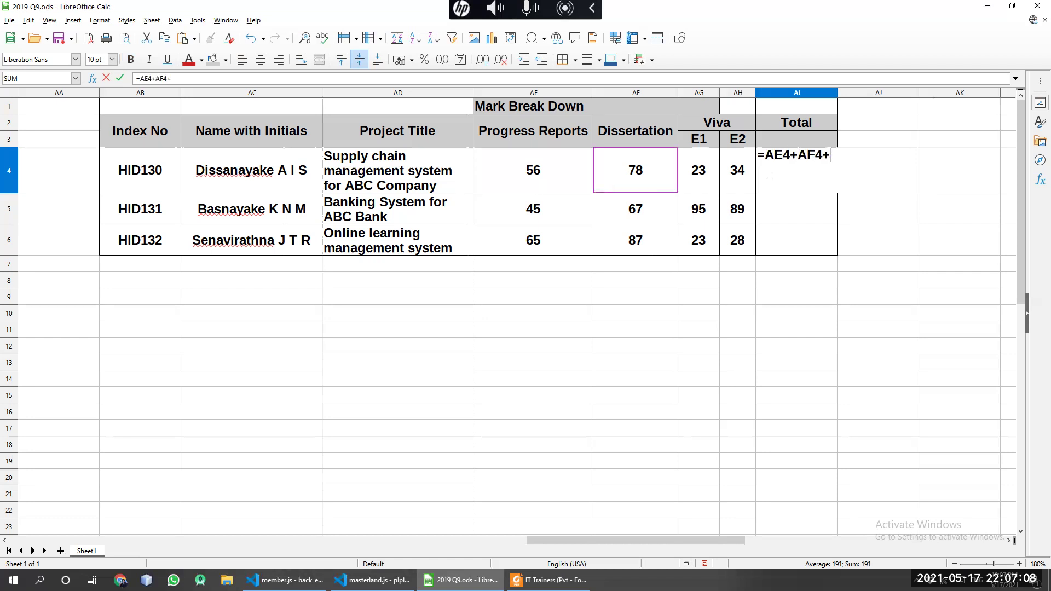
click(686, 182)
text(+)
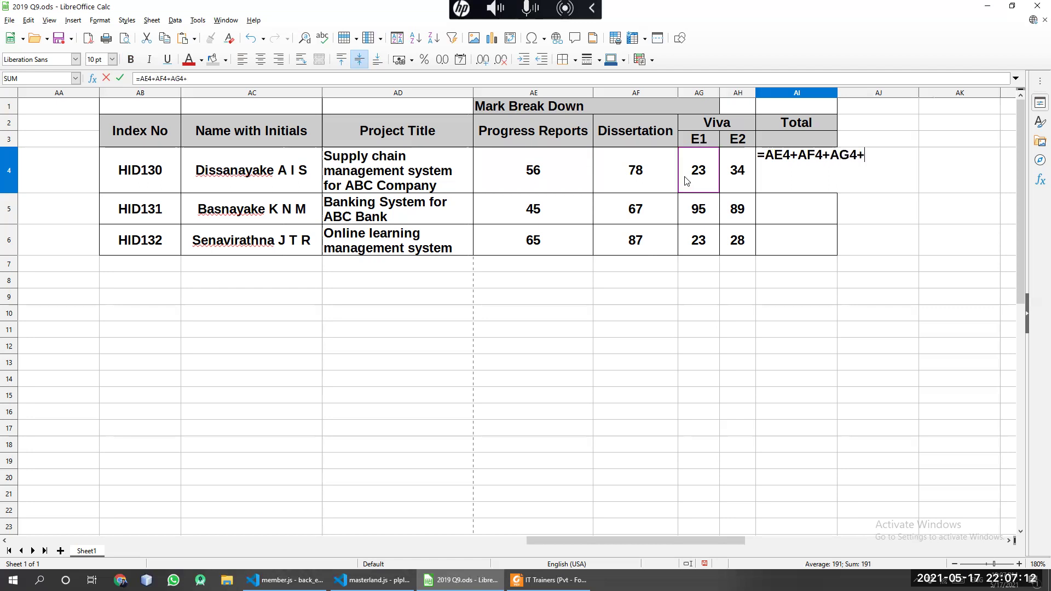
click(748, 181)
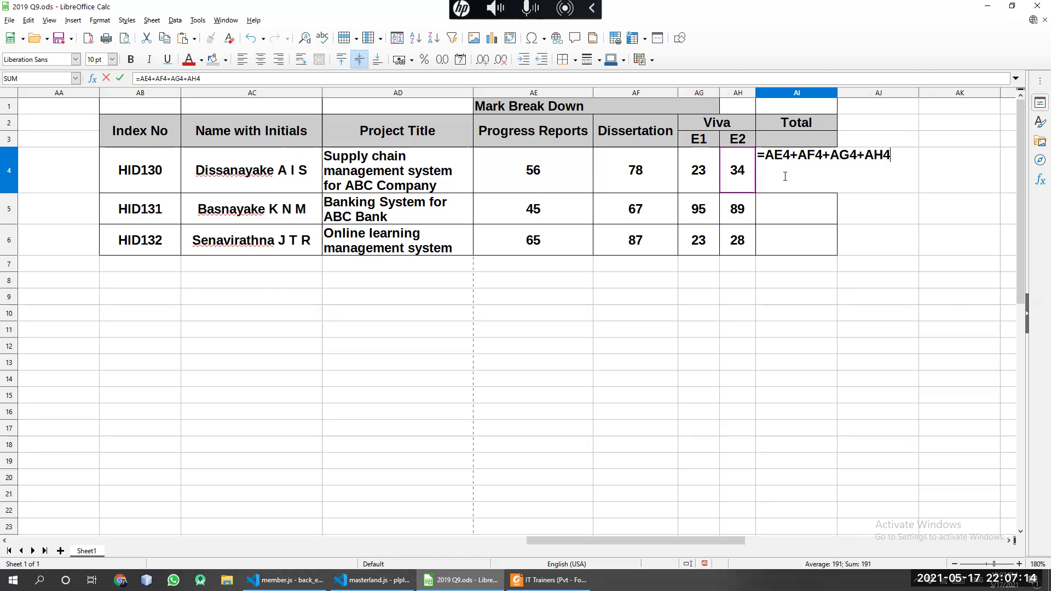
double_click(794, 155)
double_click(826, 155)
click(898, 161)
key(Return)
click(897, 284)
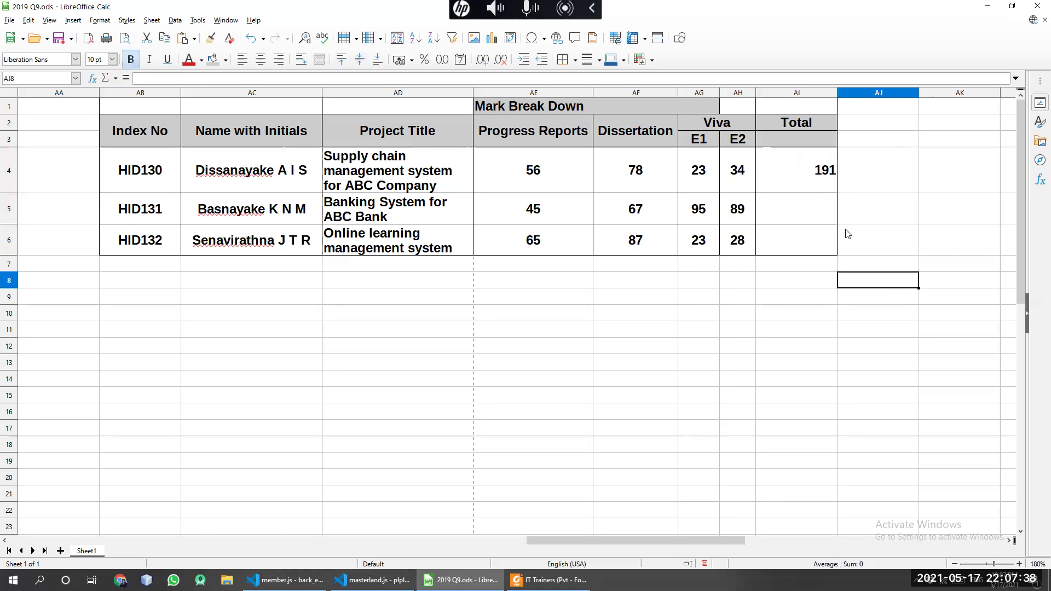
Edit the AI4 formula so the progress report mark AE4 is multiplied by .20
double_click(819, 183)
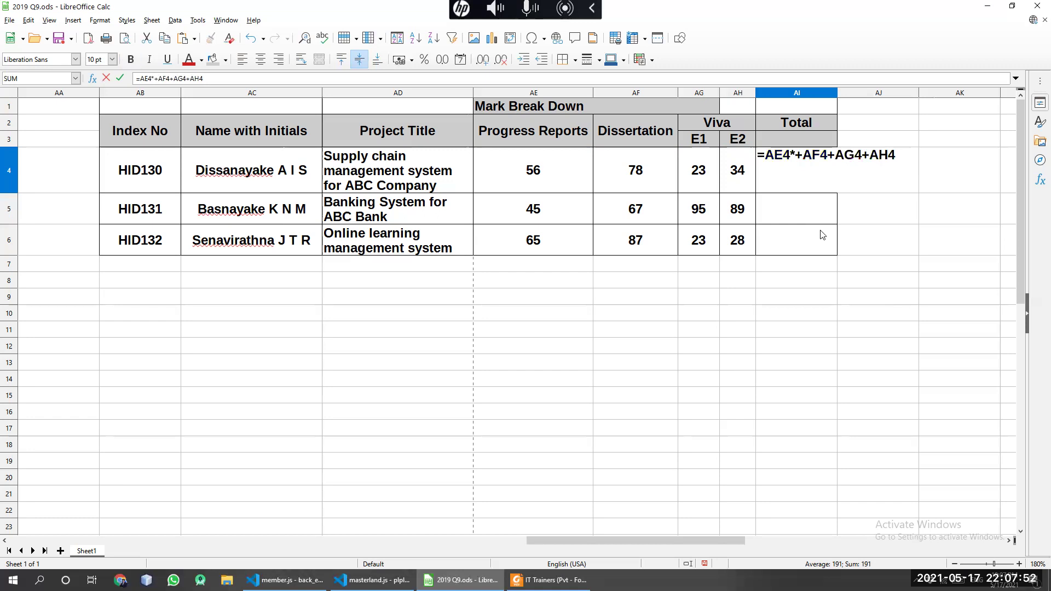
text(.20)
key(Return)
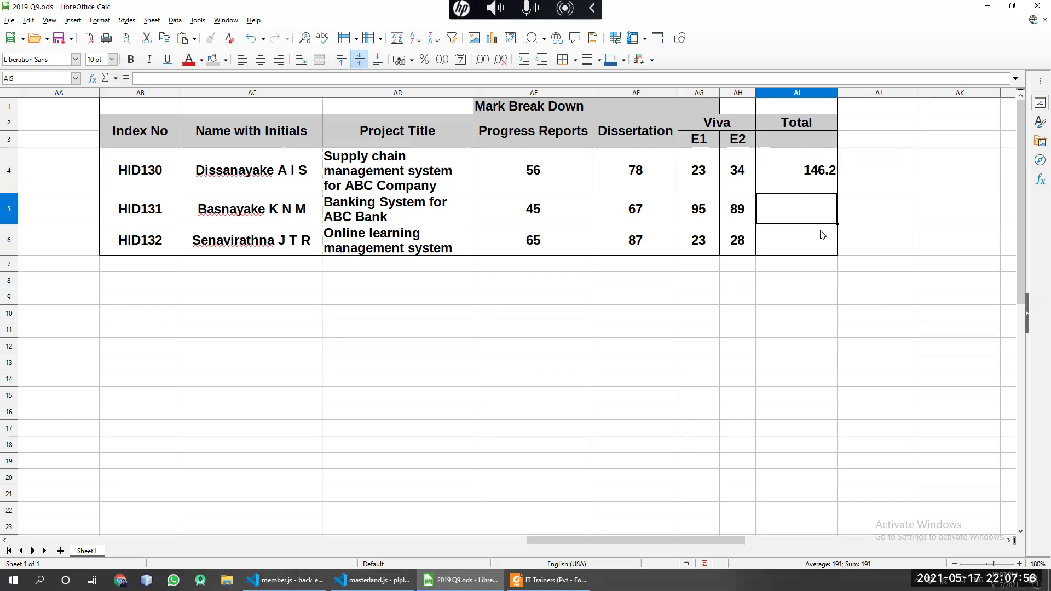
click(828, 171)
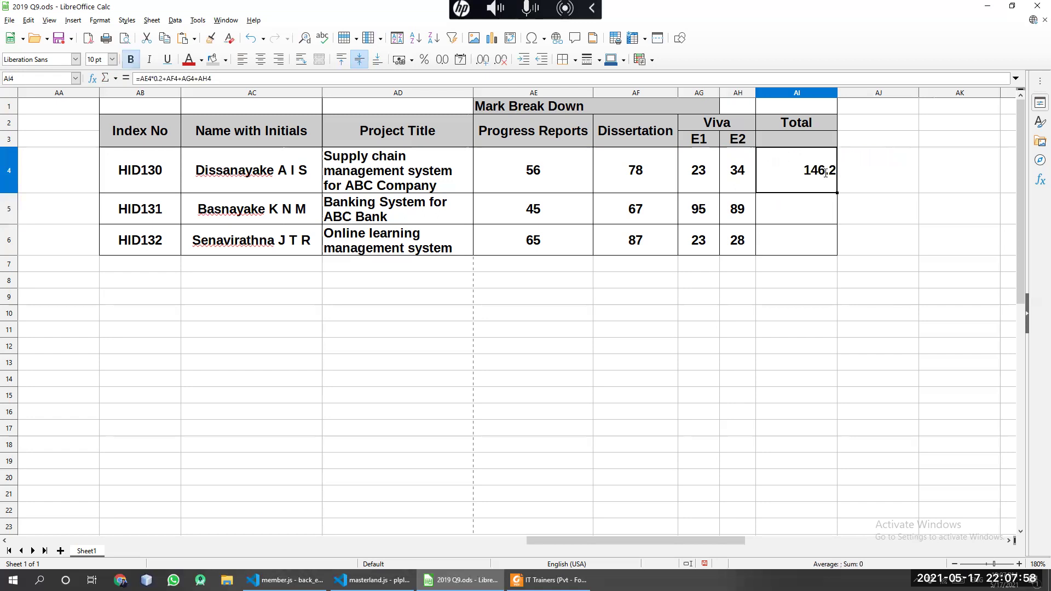
Edit the AI4 formula so the dissertation mark AF4 is multiplied by .30
key(F2)
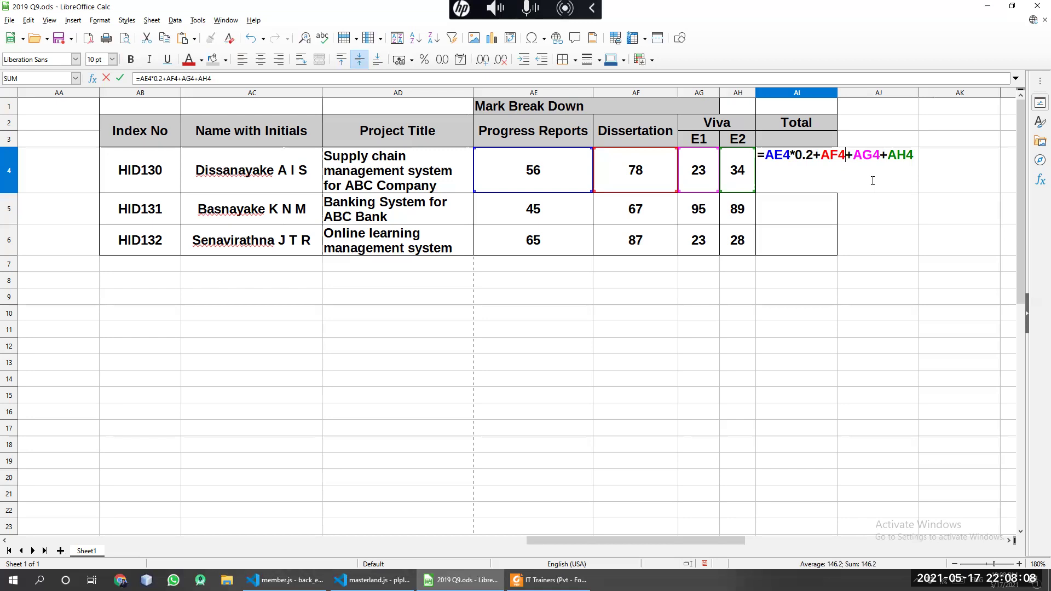
text(*)
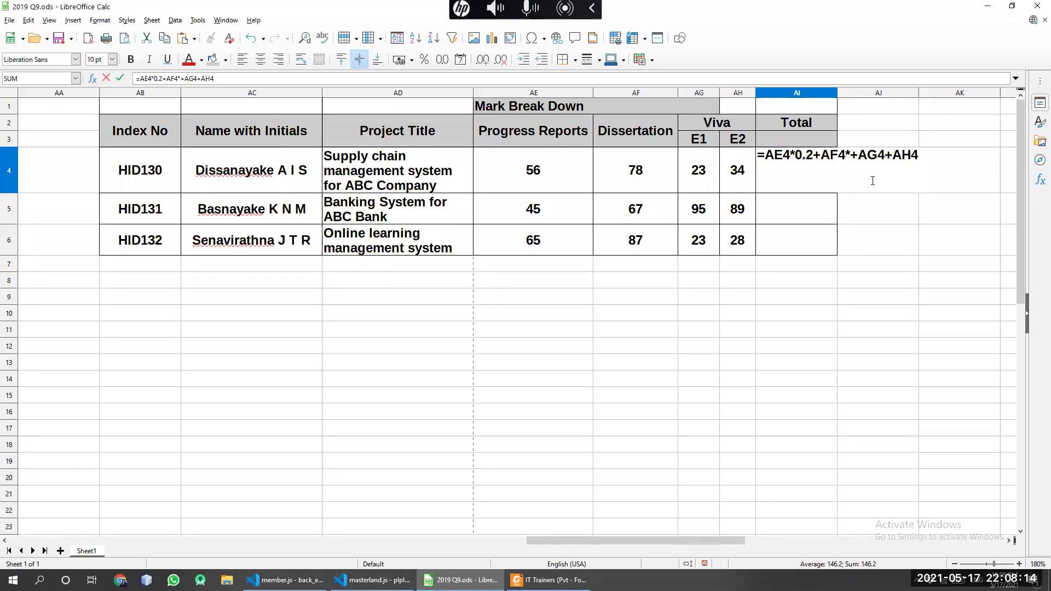
text(.30)
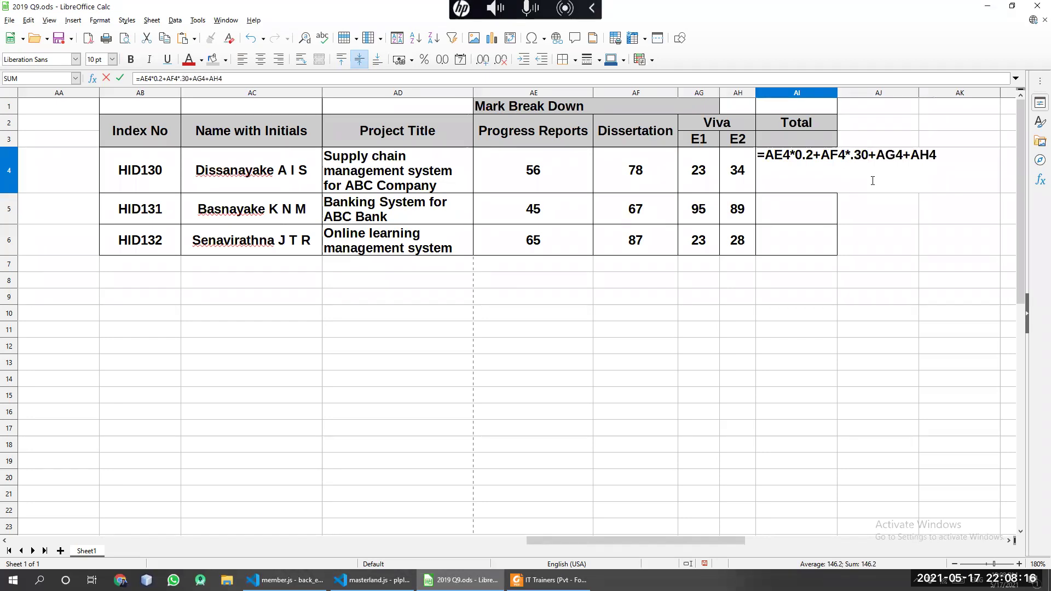
key(Return)
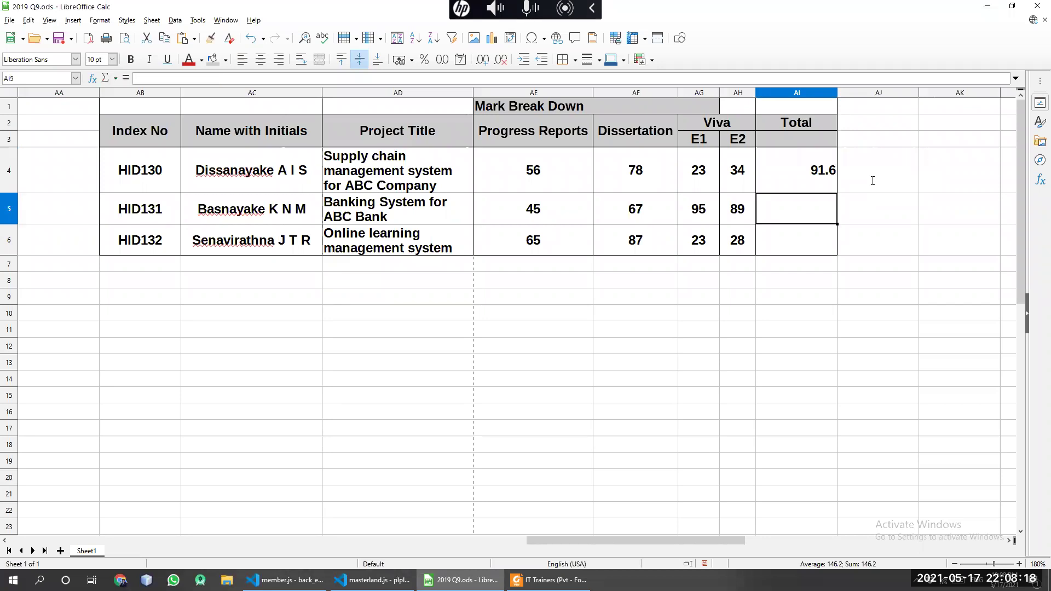
Check the Viva weighting in question 12 in Foxit Reader and multiply the E1 mark AG4 by .5 in the AI4 formula
click(549, 579)
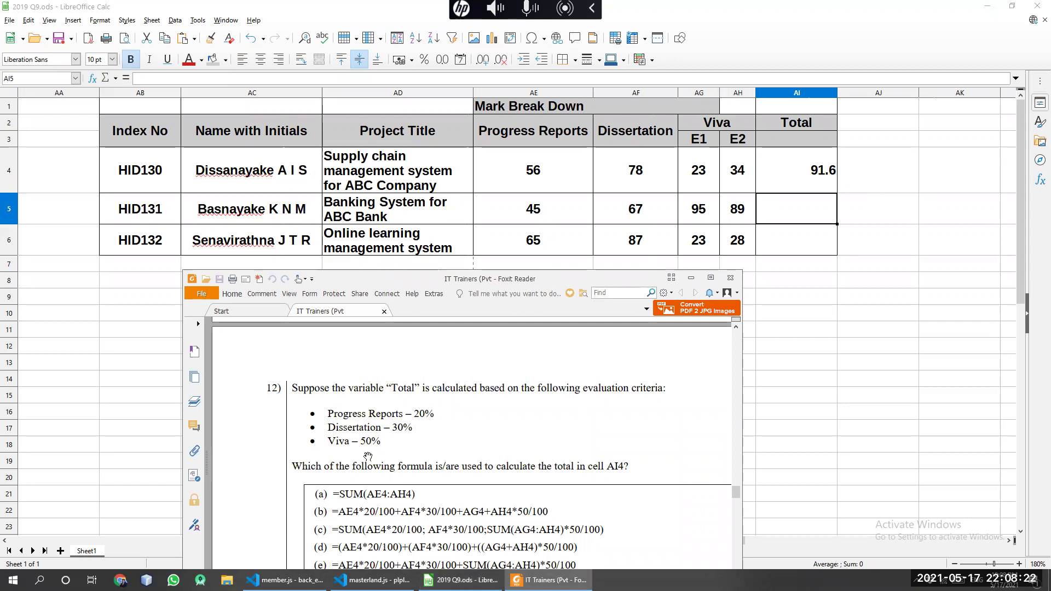
click(794, 172)
double_click(793, 172)
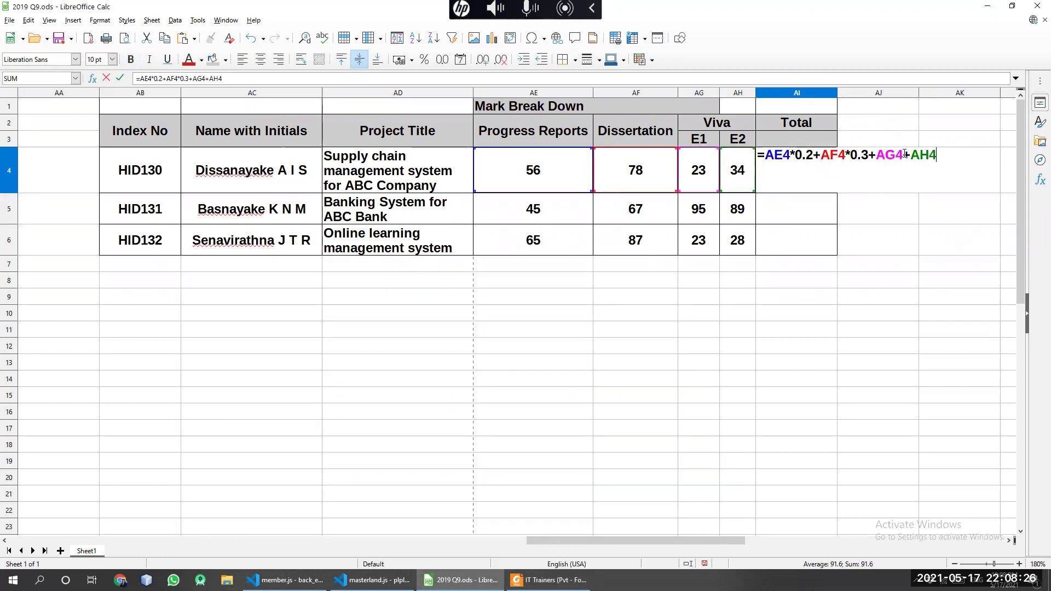
text(*)
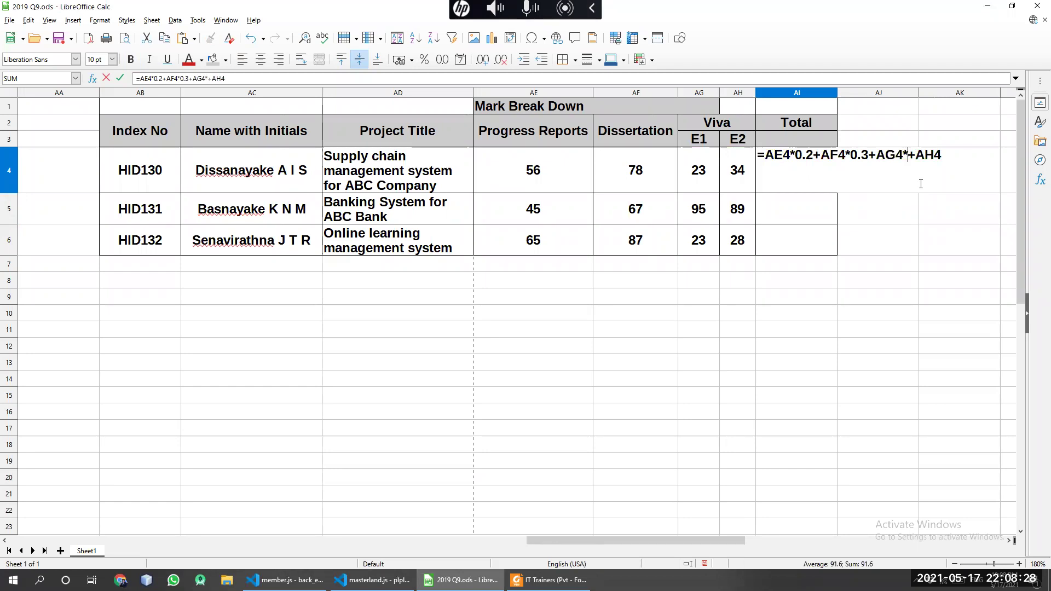
text(.5)
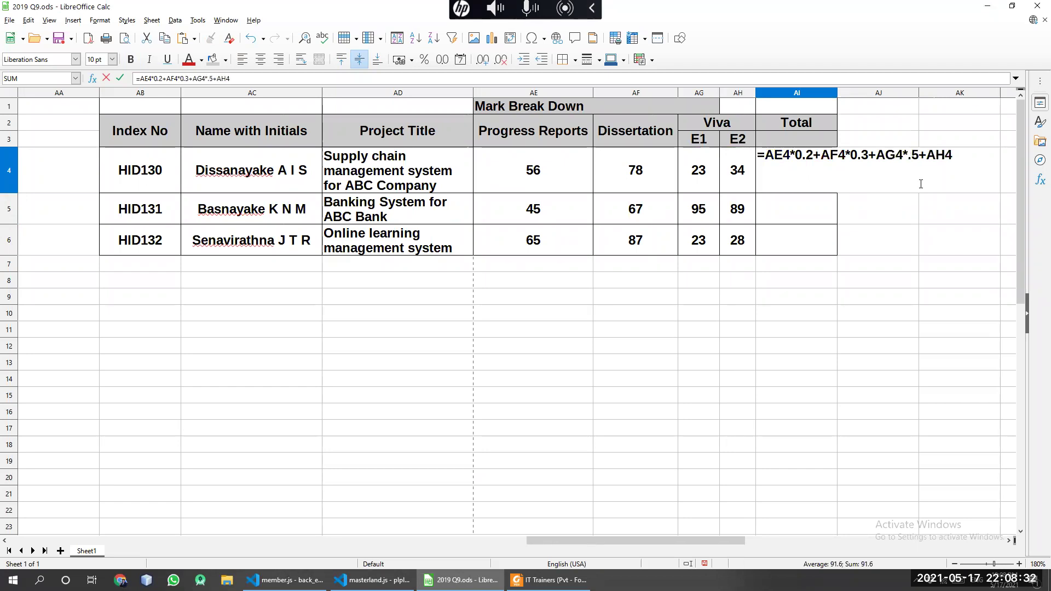
key(Return)
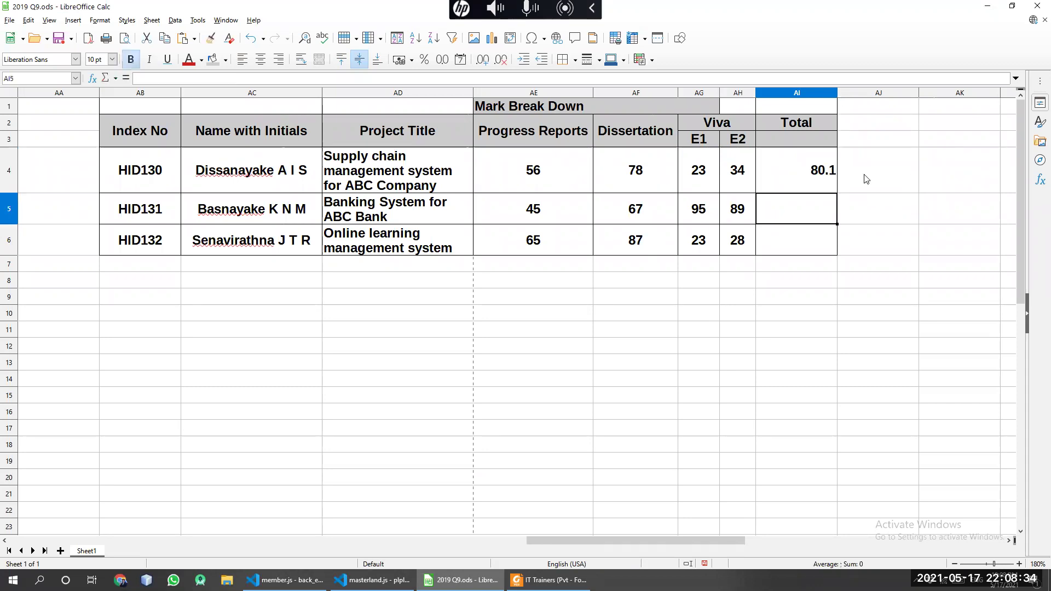
Edit the AI4 formula so the viva E2 mark AH4 is multiplied by .5
double_click(822, 174)
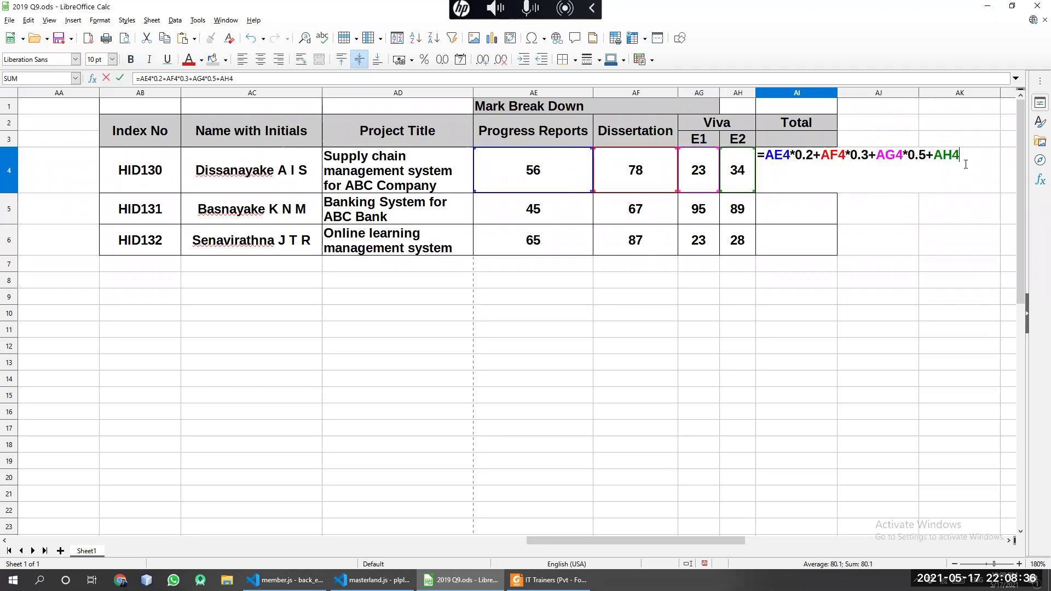
text(*.)
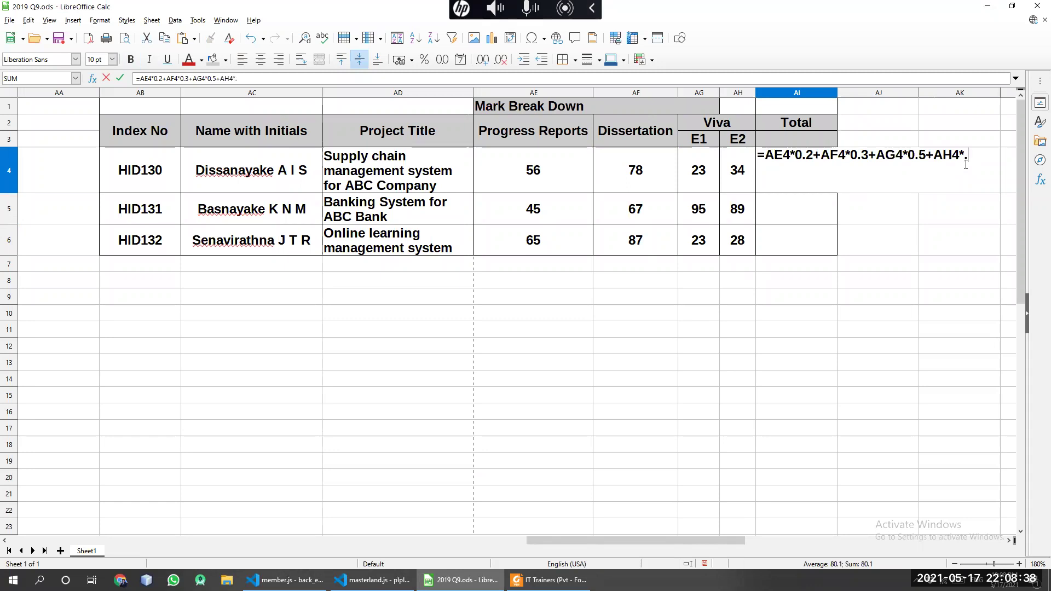
text(5)
key(Return)
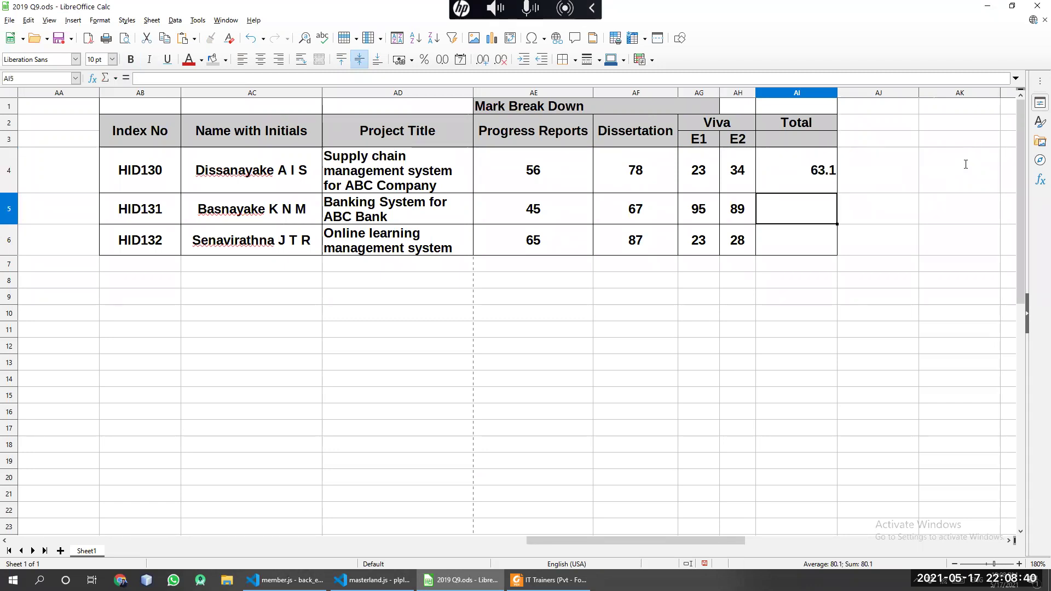
Fill the weighted total formula from AI4 down to AI6
click(827, 188)
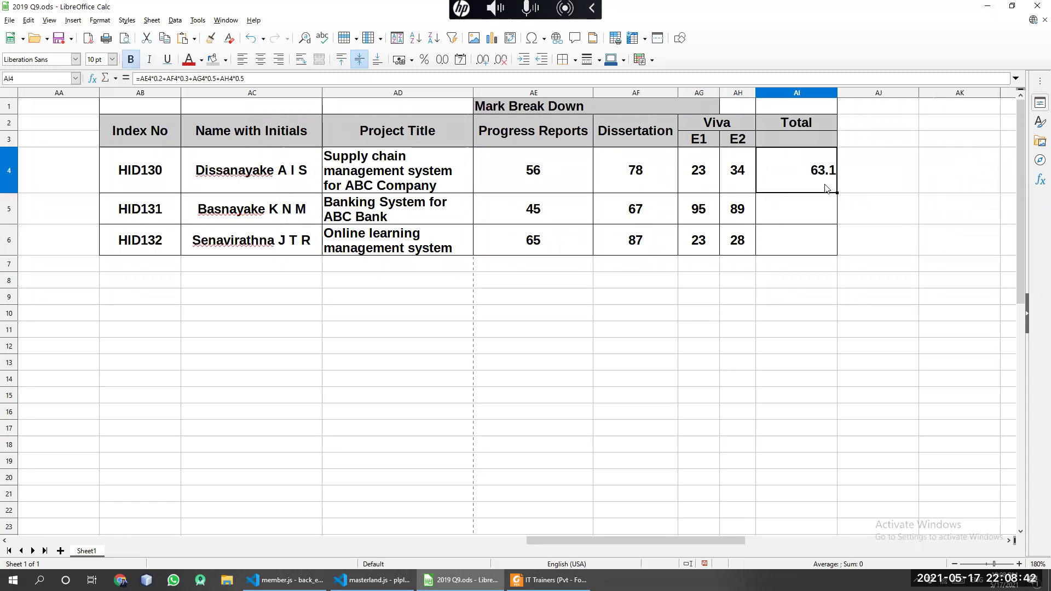
drag(837, 192, 840, 251)
click(870, 315)
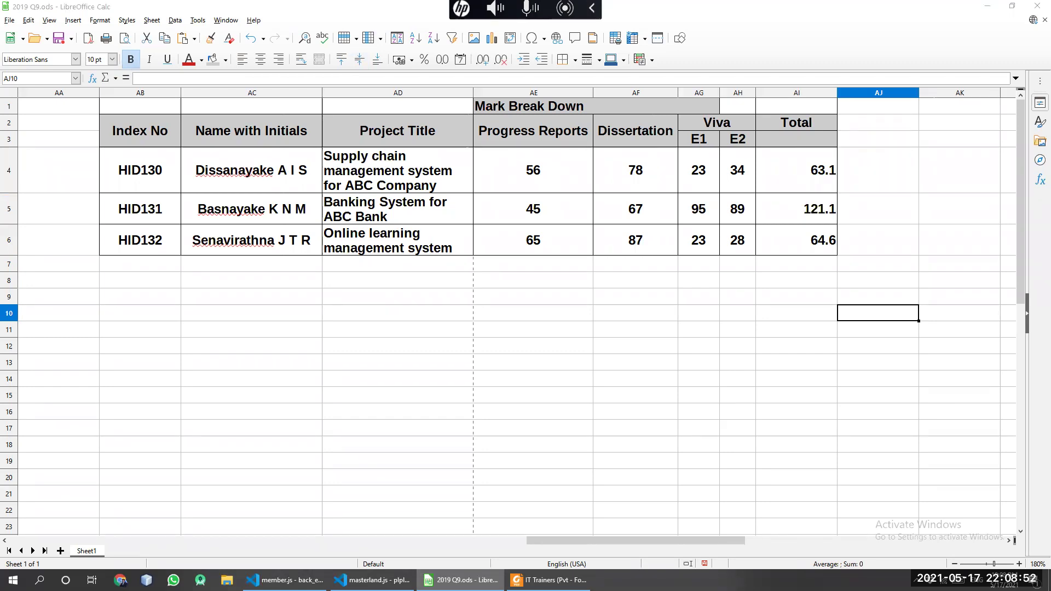
click(716, 366)
Enclose the progress report term AE4*0.2 and the dissertation term AF4*0.3 in parentheses in the AI4 formula
click(809, 177)
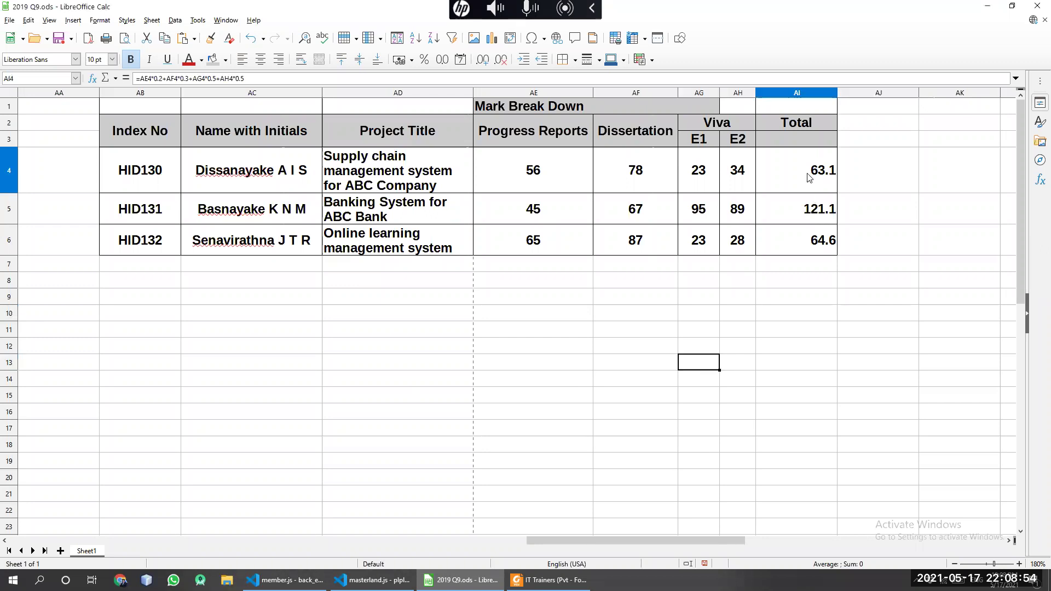
double_click(809, 177)
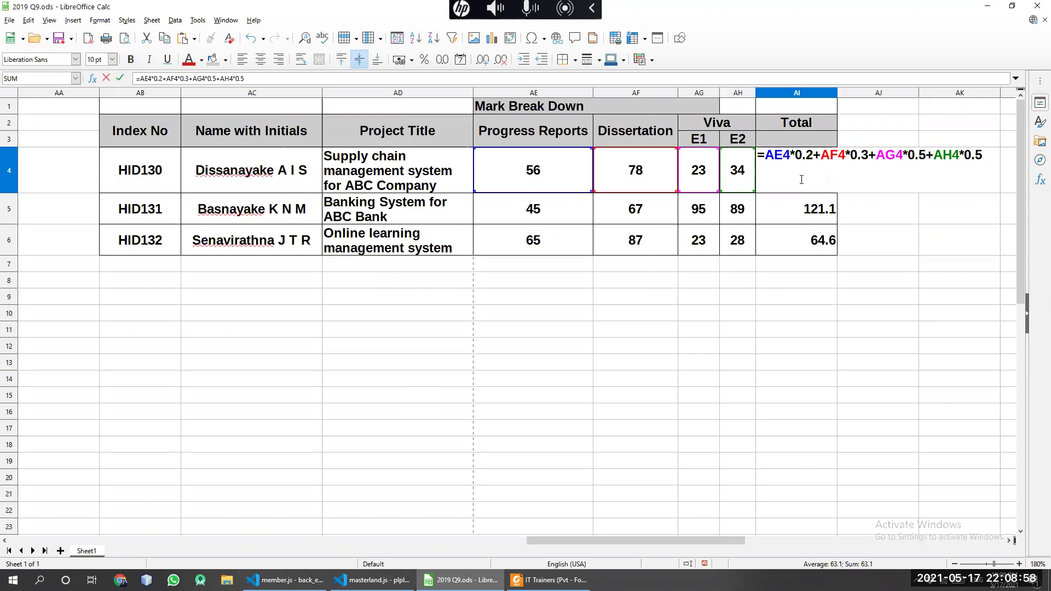
key(Home)
key(Right)
drag(814, 161, 768, 154)
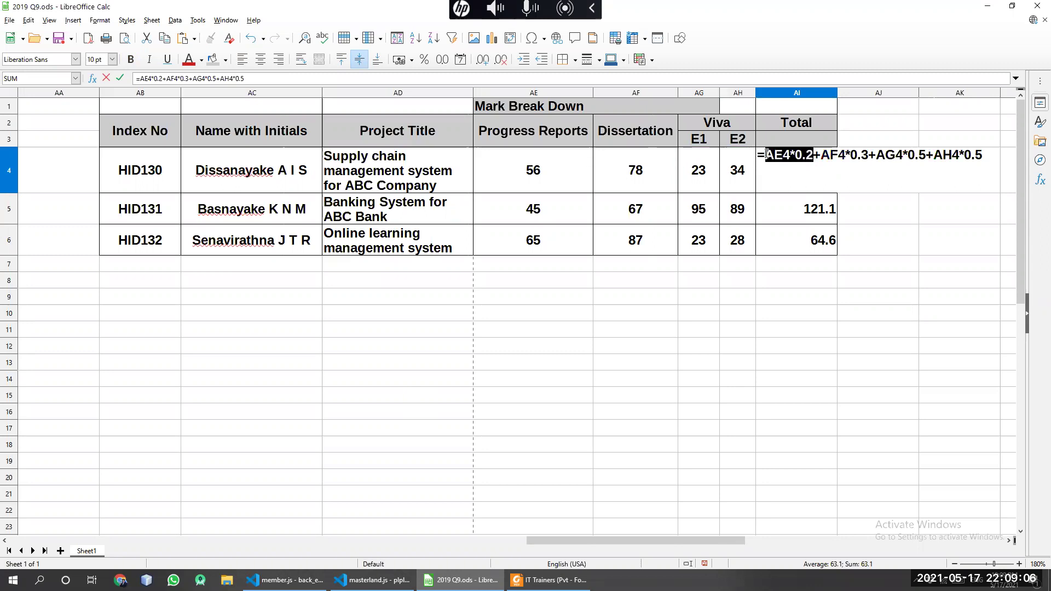
click(769, 154)
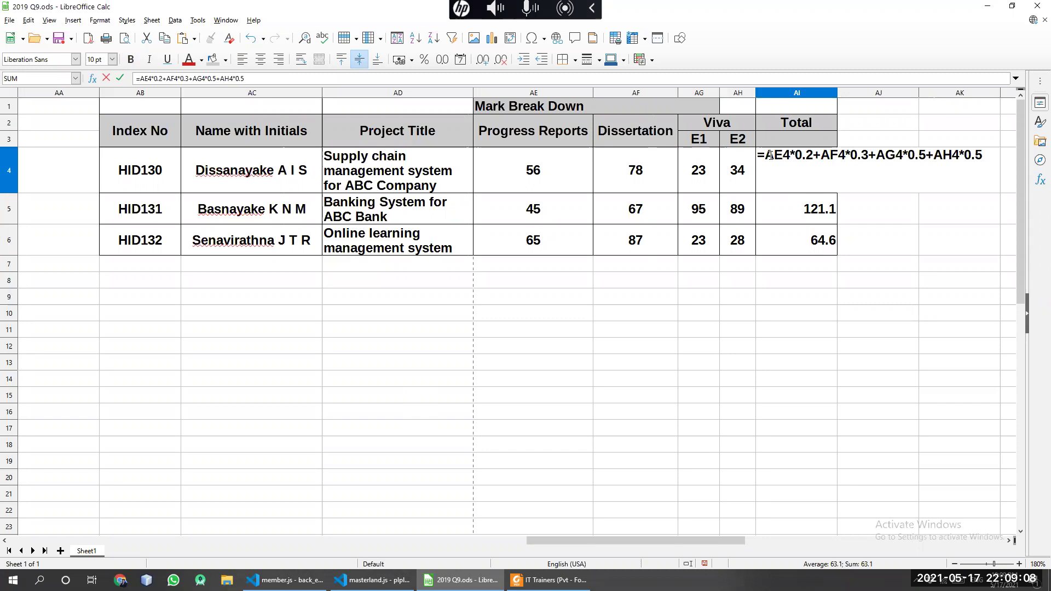
text(()
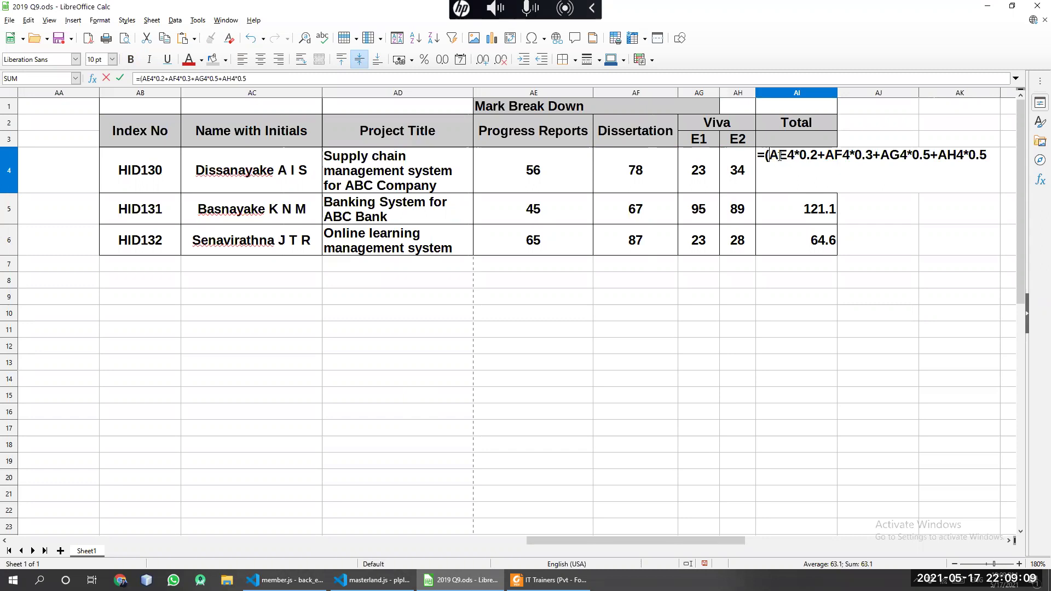
click(819, 156)
text()+)
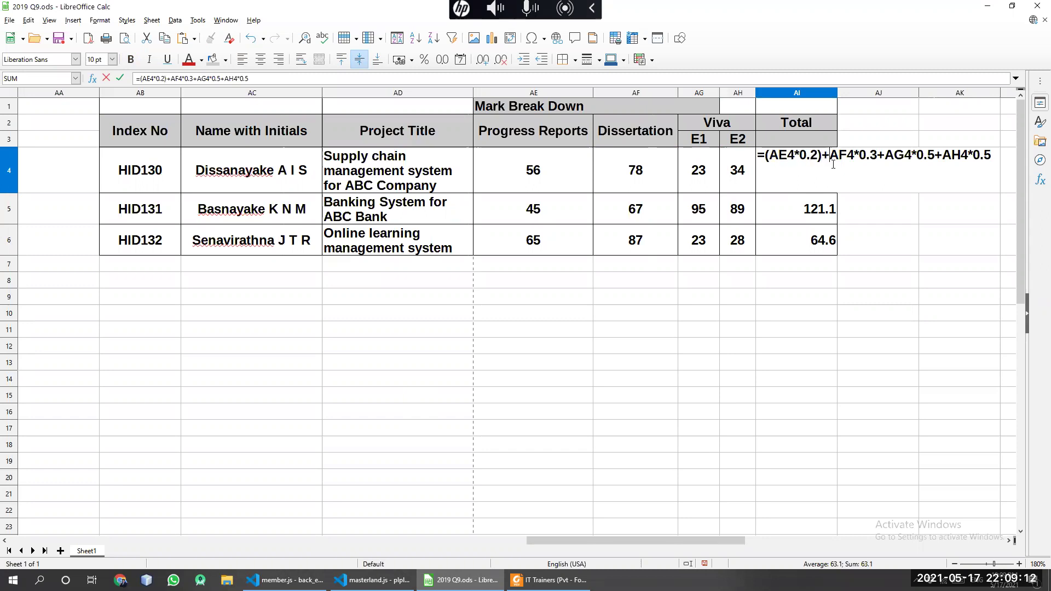
text(()
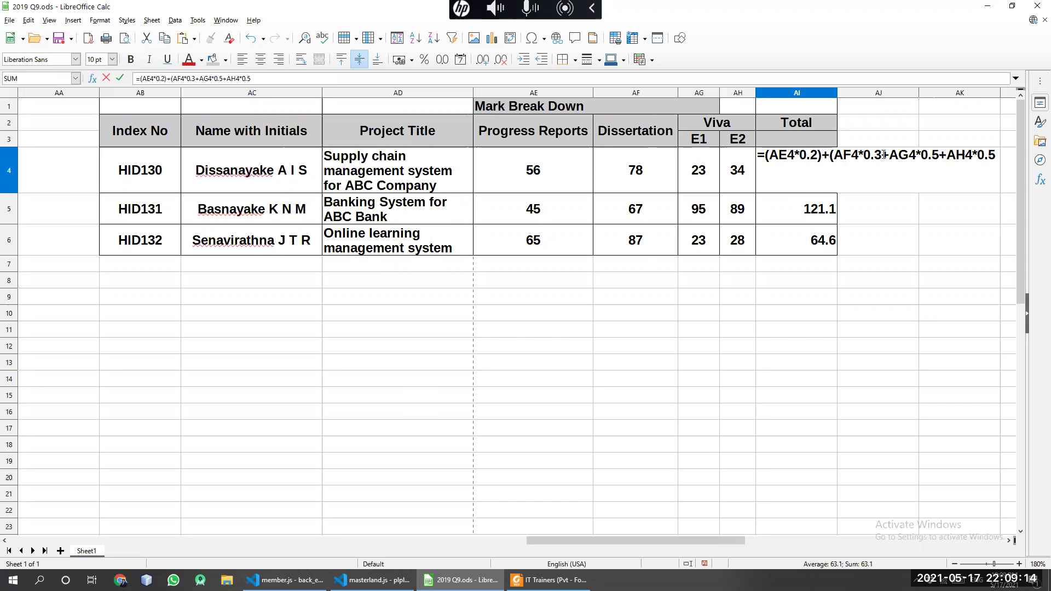
click(883, 155)
text())
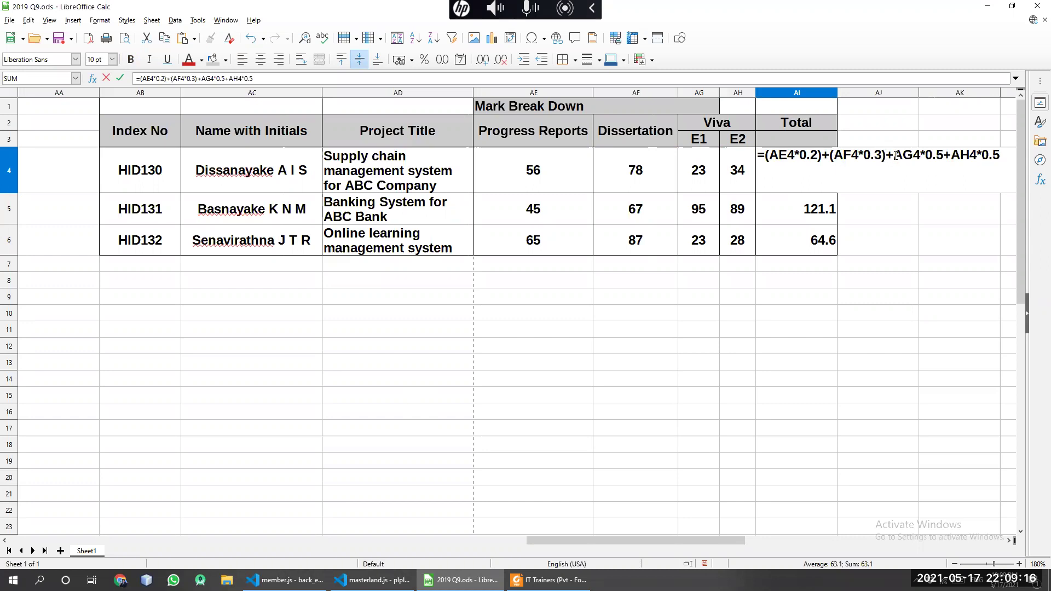
Enclose the viva terms AG4*0.5 and AH4*0.5 each in their own parentheses and commit the AI4 formula
click(894, 156)
text(()
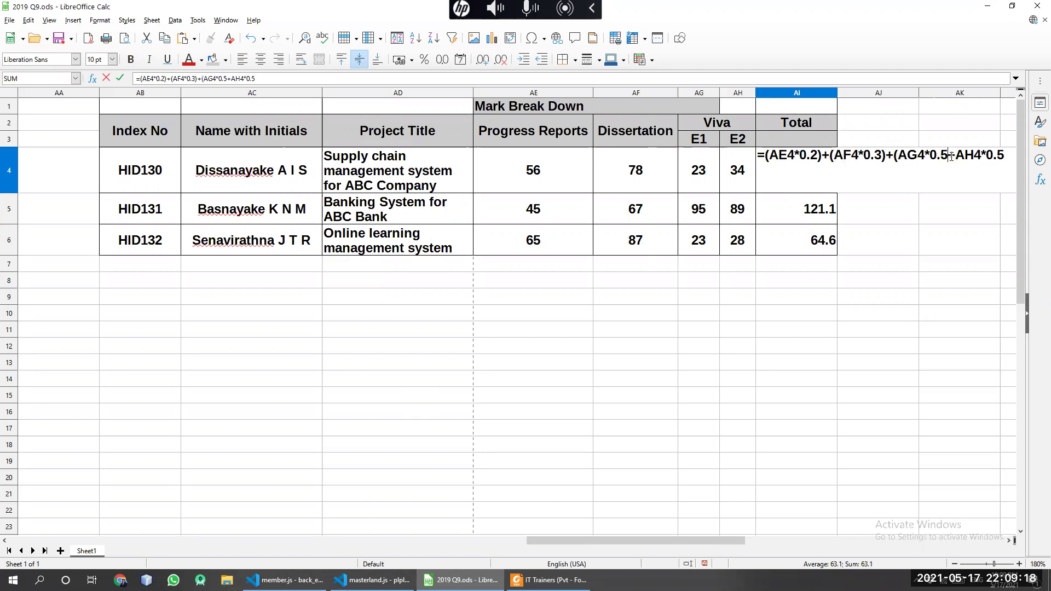
click(951, 156)
text())
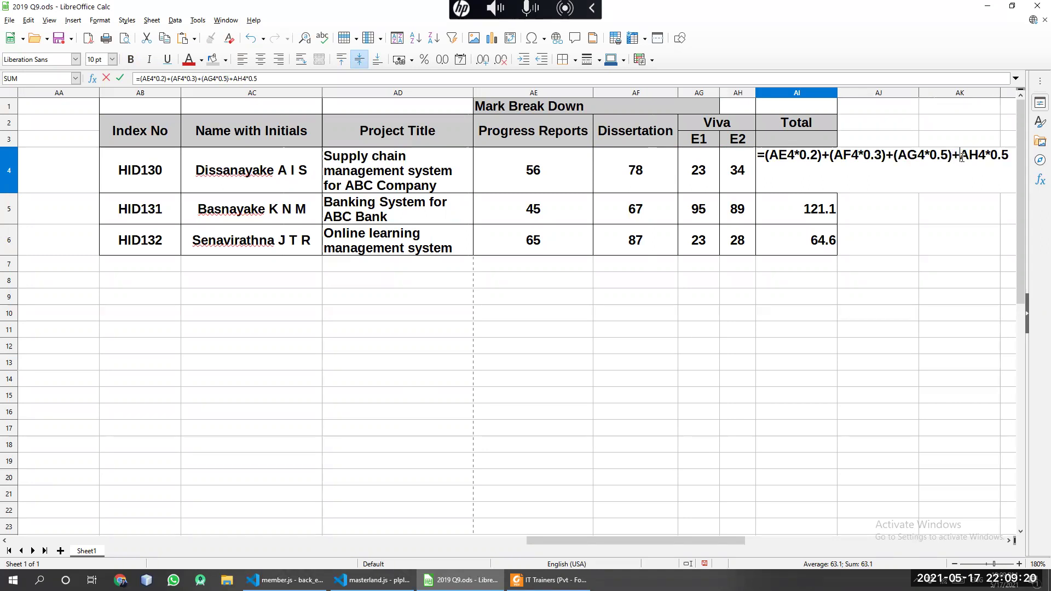
click(962, 157)
text(()
click(1011, 156)
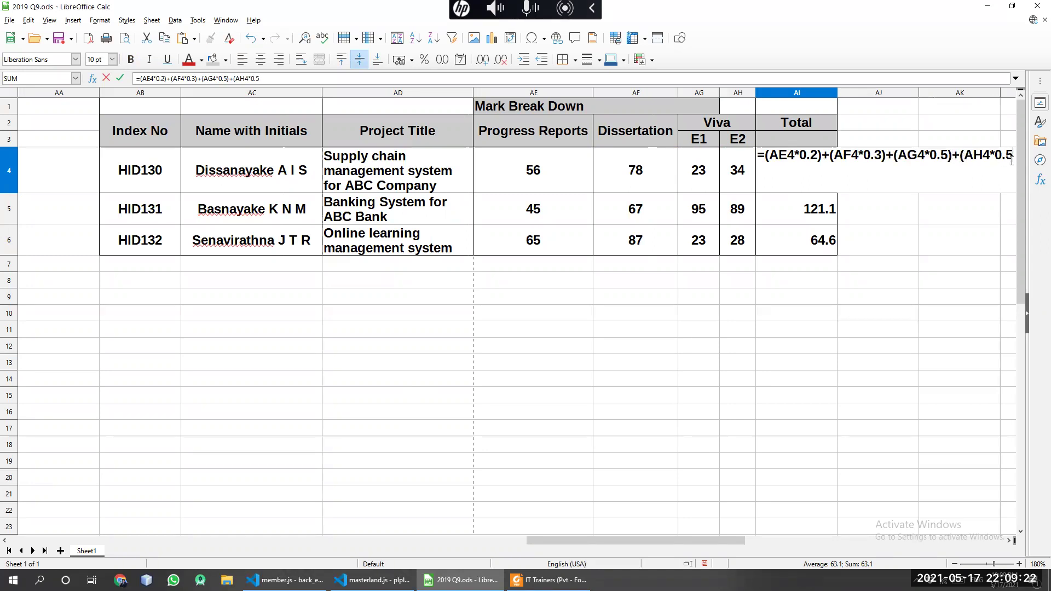
text())
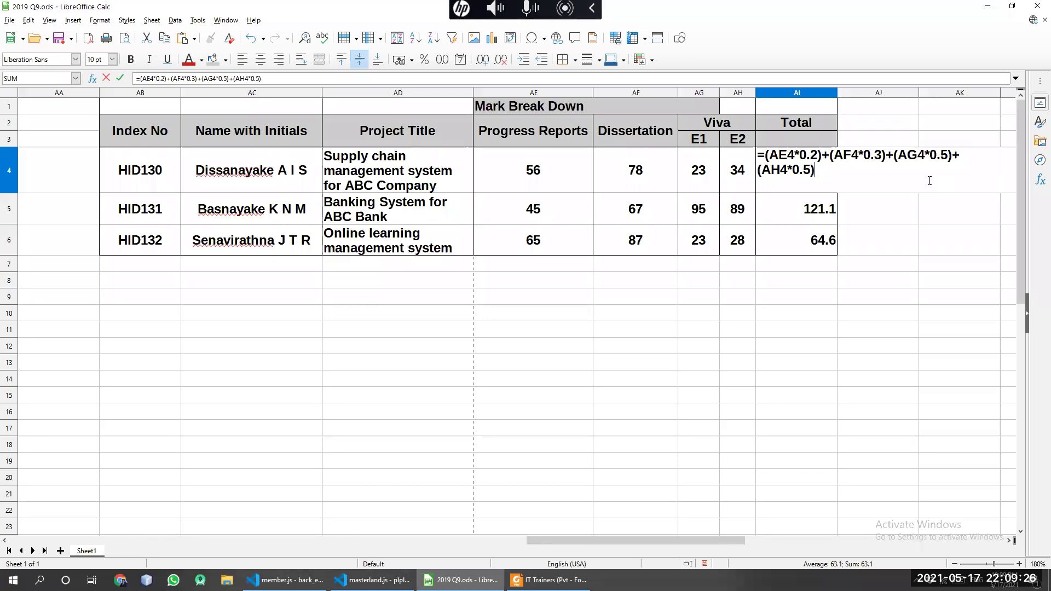
key(Return)
Widen the Total column AI so the whole AI4 formula fits on one line
double_click(815, 175)
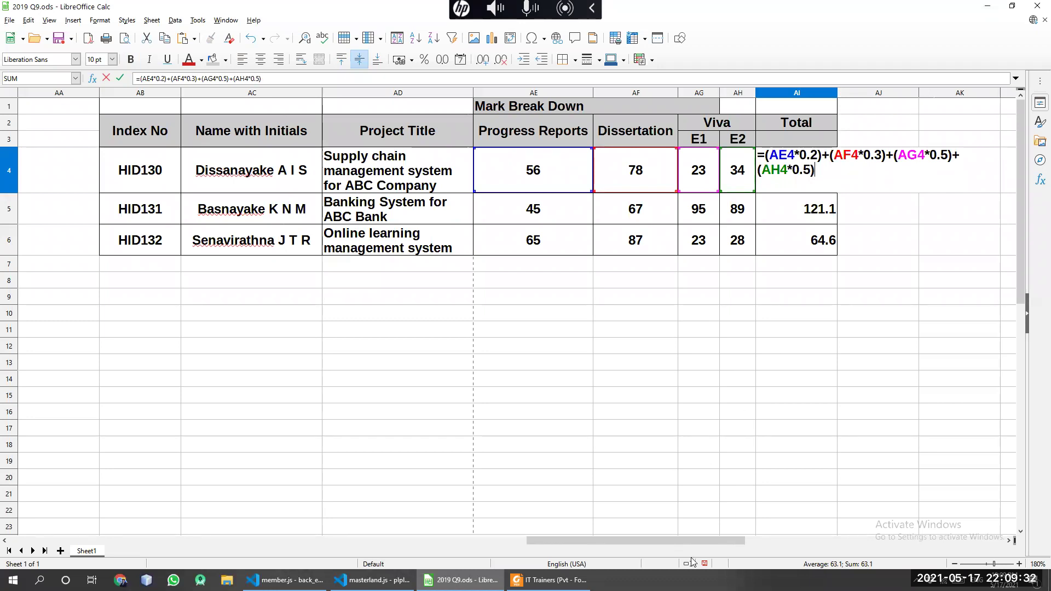
drag(739, 539, 748, 532)
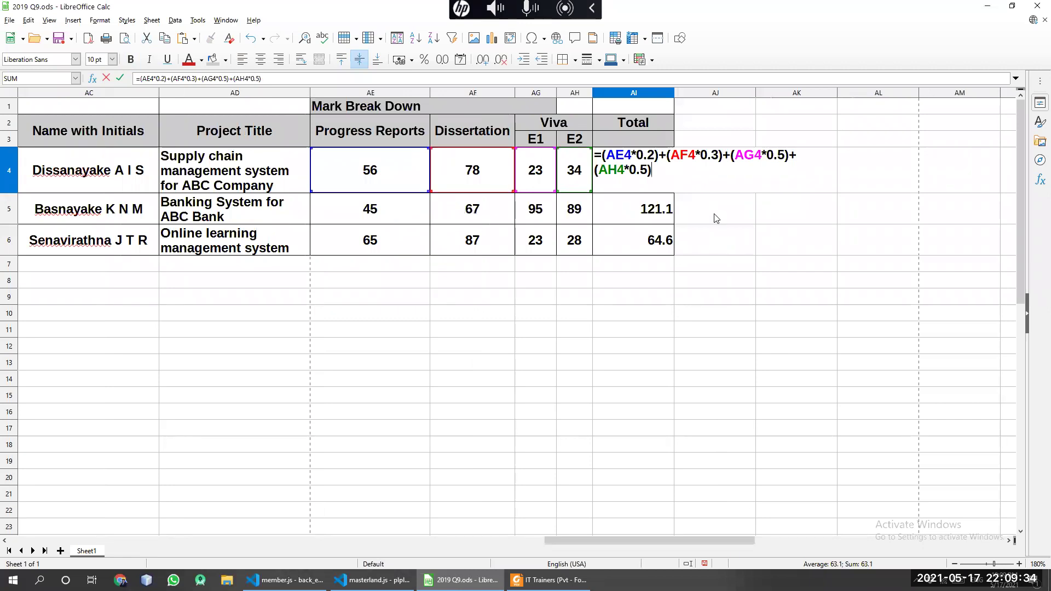
key(Return)
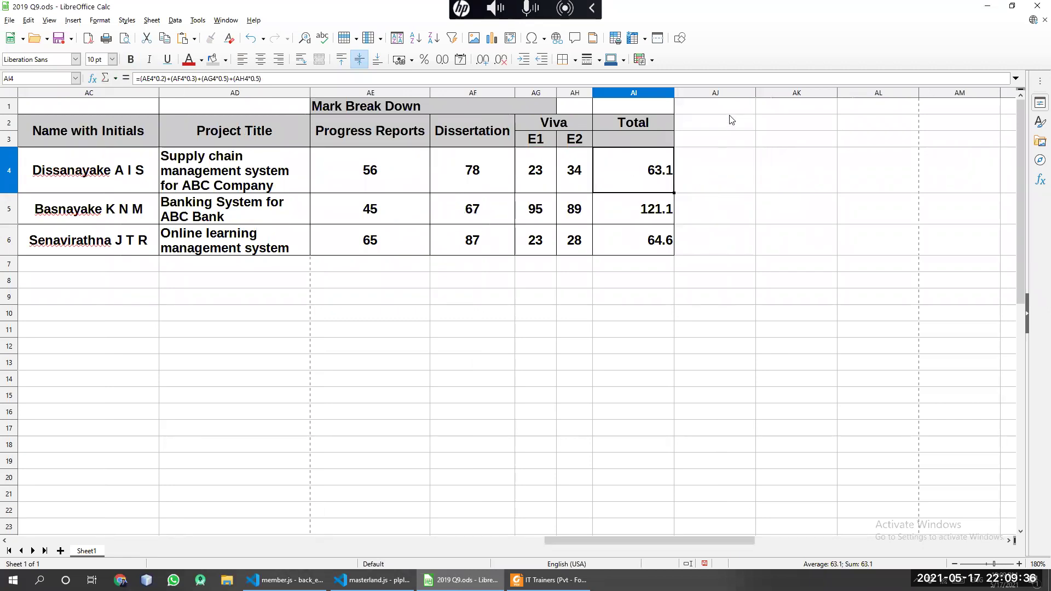
drag(674, 94, 893, 102)
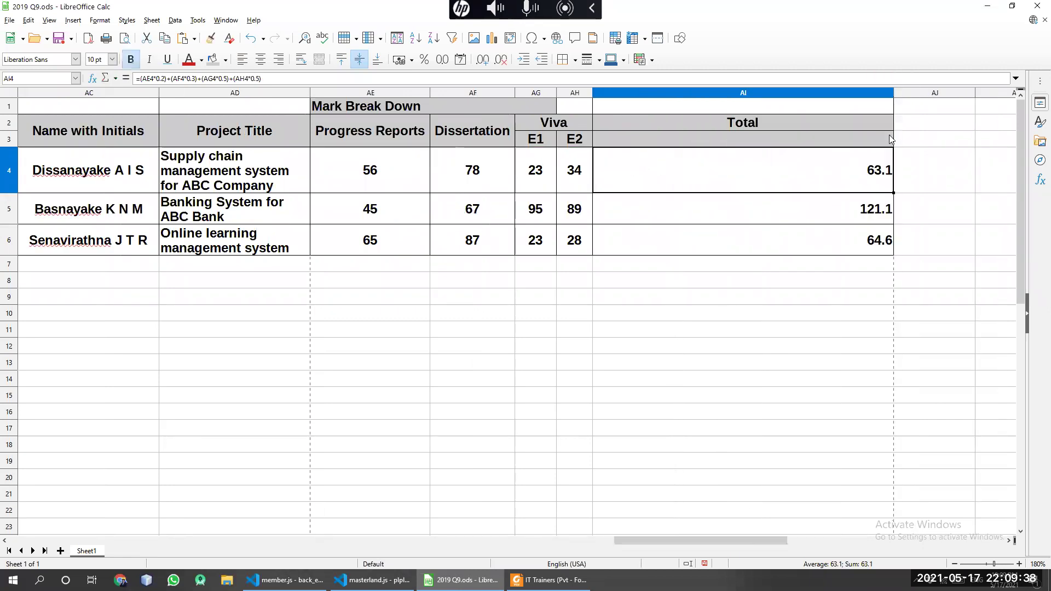
Rewrite the viva terms of the AI4 formula as (AG4+AH4)*0.5 and commit it
double_click(847, 177)
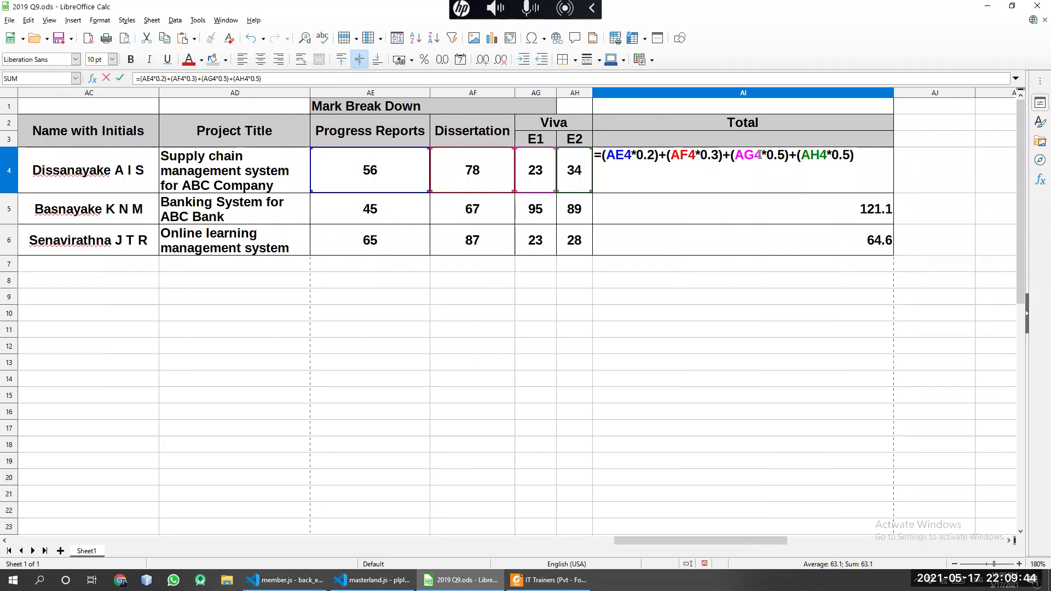
drag(761, 155, 799, 151)
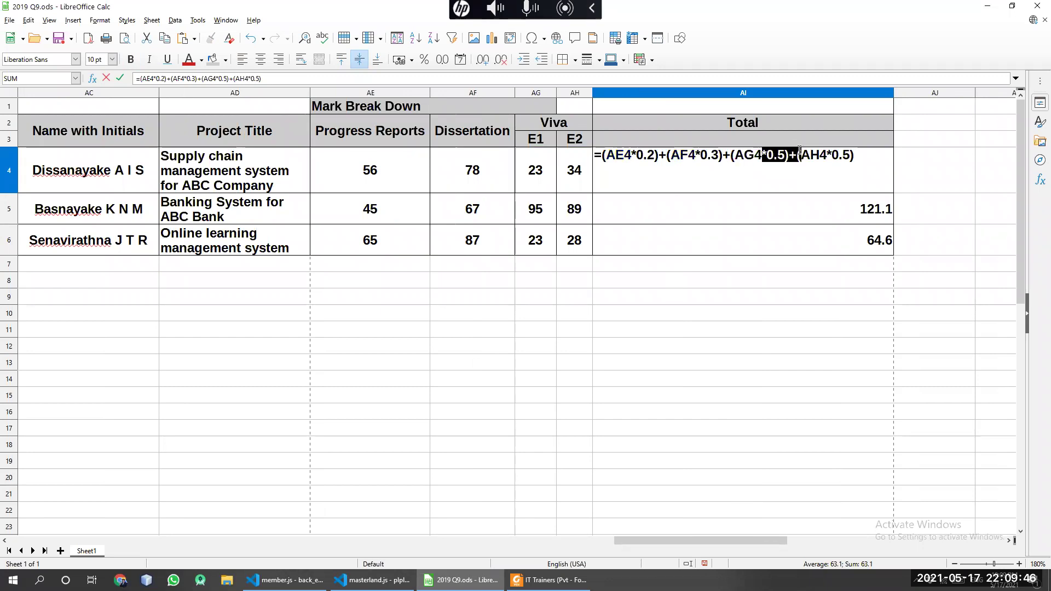
text(+)
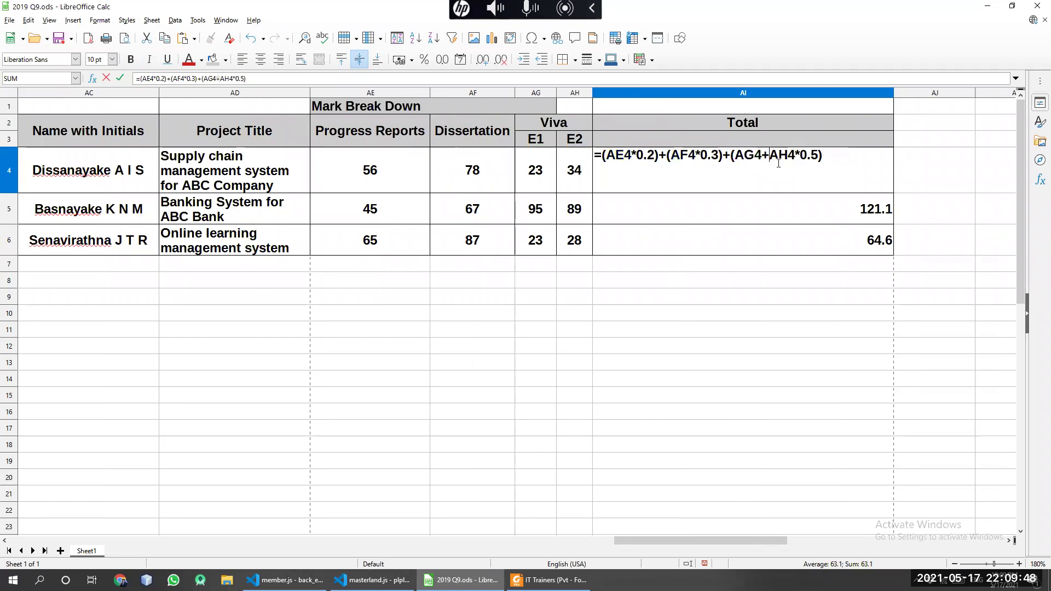
double_click(752, 158)
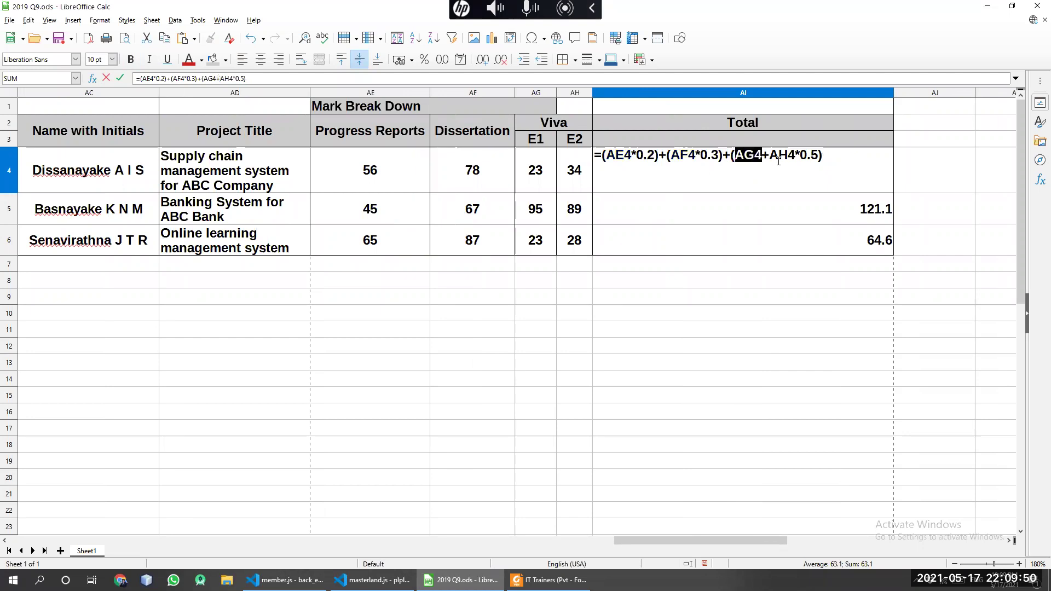
click(798, 153)
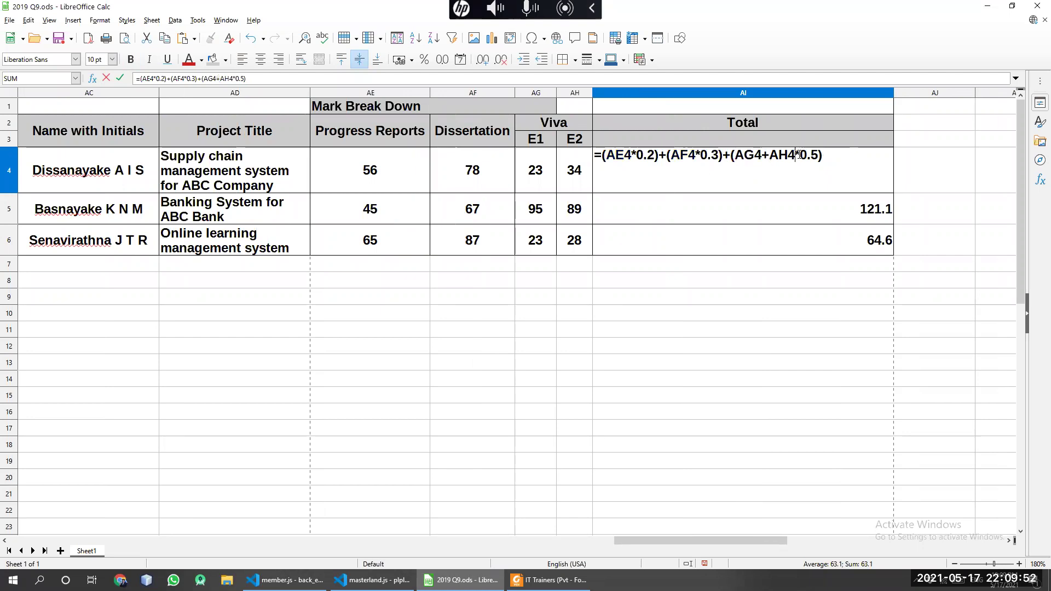
text())
click(829, 158)
key(BackSpace)
key(Return)
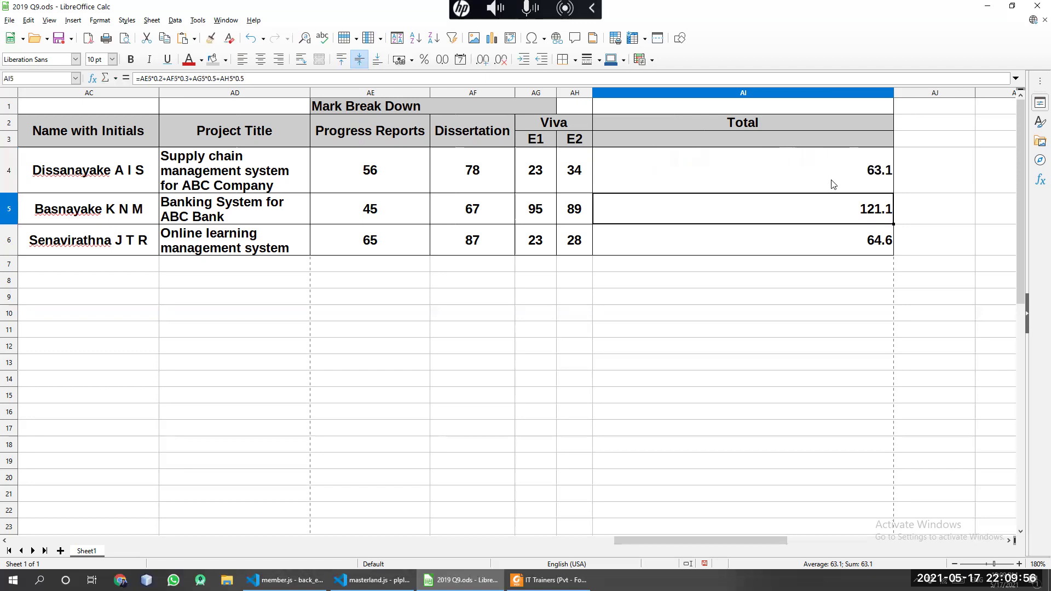
Remove the parentheses around AG4+AH4 in the AI4 formula, leaving AG4+AH4*0.5, and commit it
click(826, 181)
double_click(827, 181)
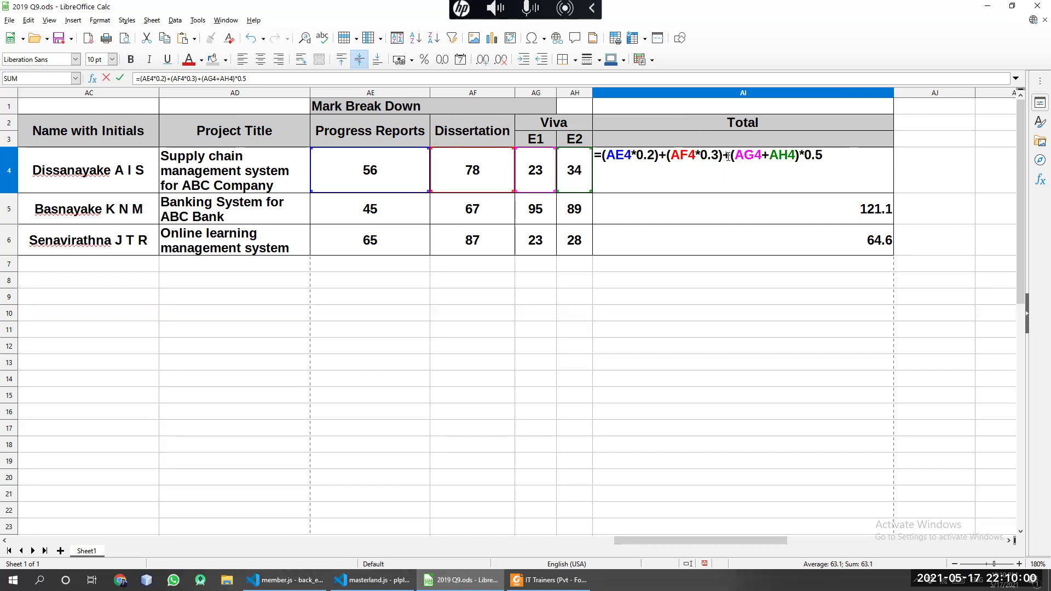
drag(734, 156, 810, 162)
click(815, 174)
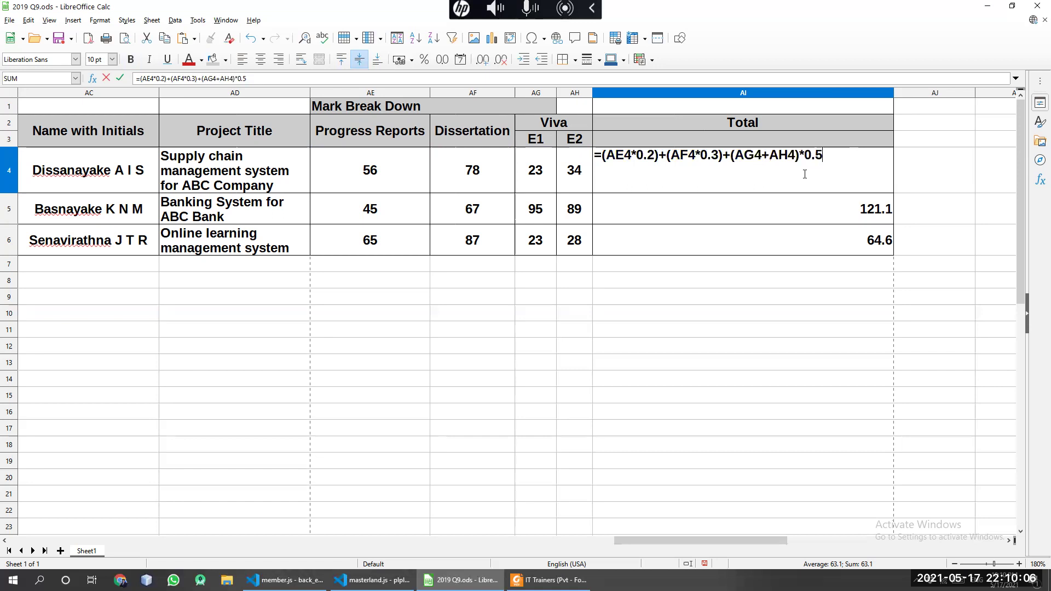
click(733, 156)
key(Delete)
click(796, 157)
key(BackSpace)
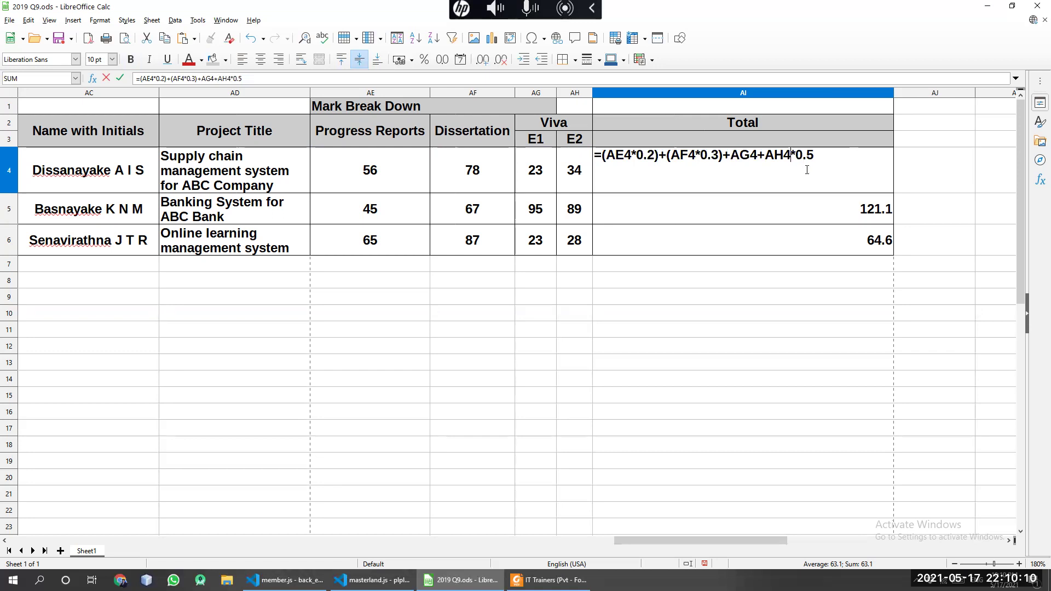
key(Return)
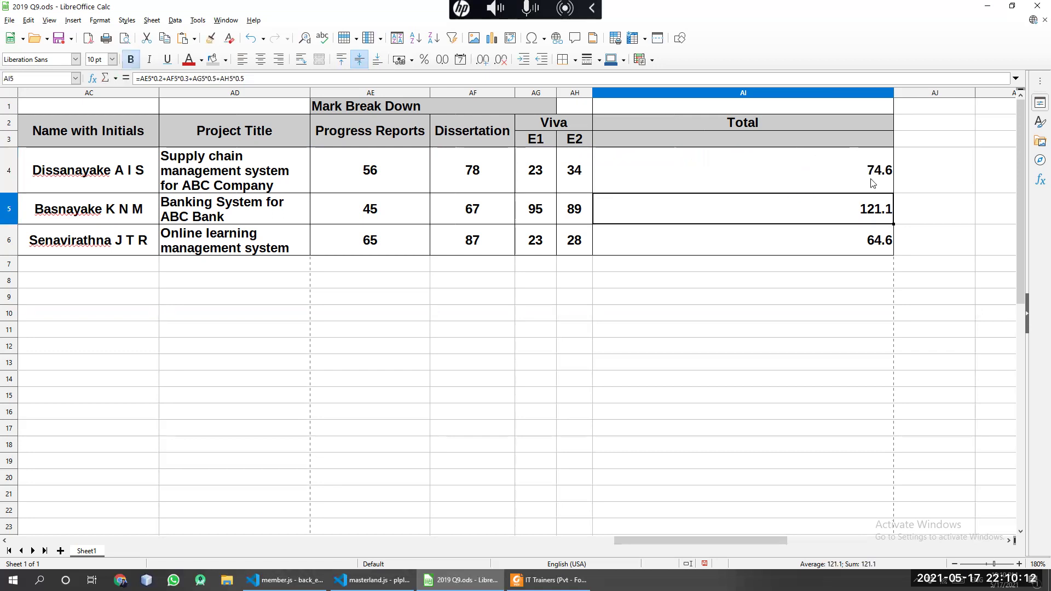
Open the AI4 formula and examine how the 0.5 factor applies to AG4 and AH4 without parentheses
click(868, 172)
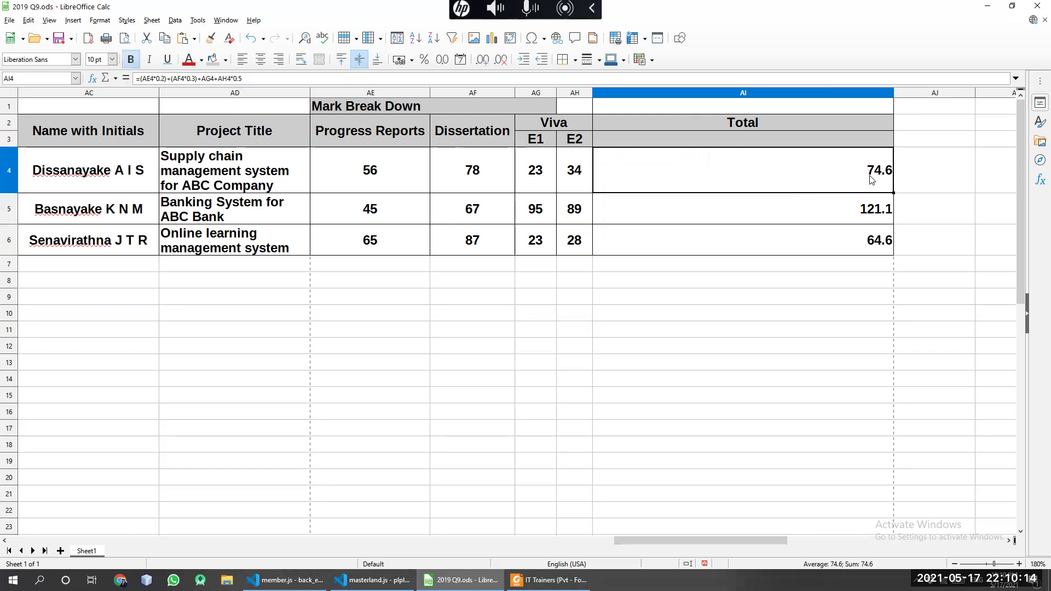
double_click(871, 180)
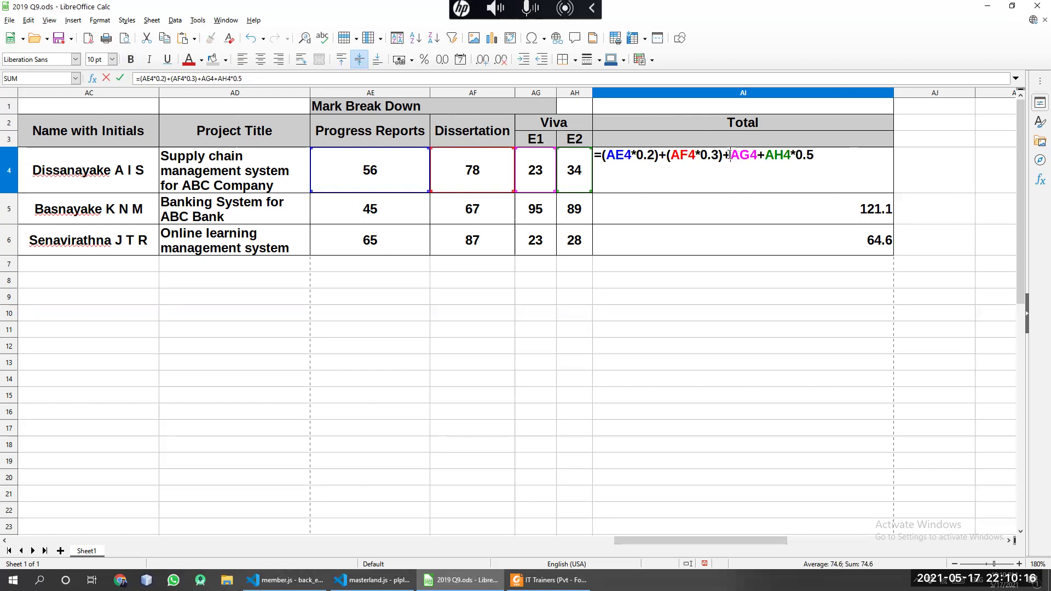
drag(791, 156, 733, 158)
drag(814, 157, 768, 157)
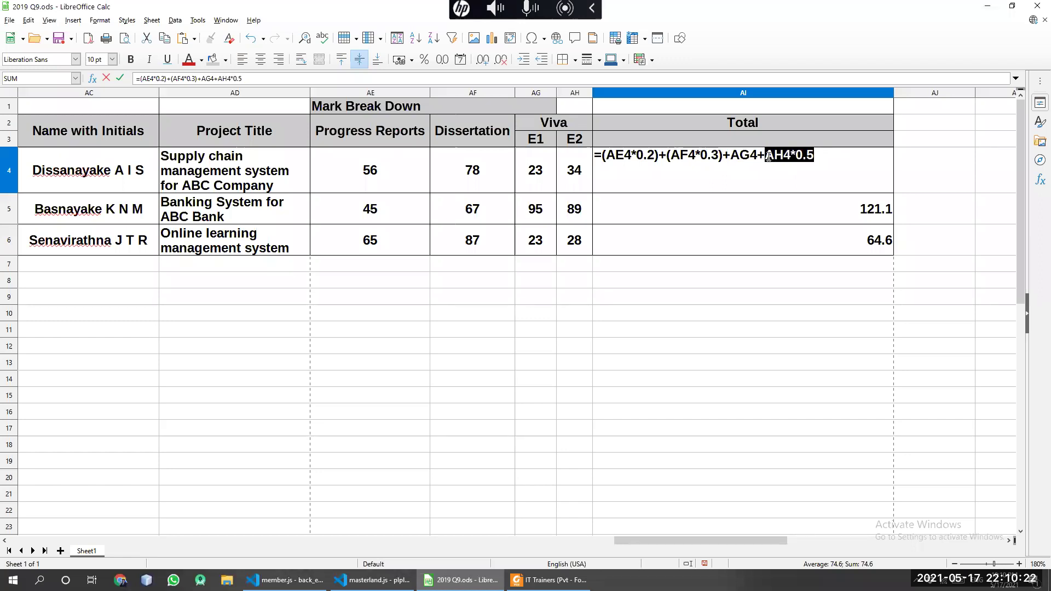
click(767, 156)
drag(766, 156, 812, 156)
click(765, 155)
drag(765, 155, 815, 155)
double_click(743, 156)
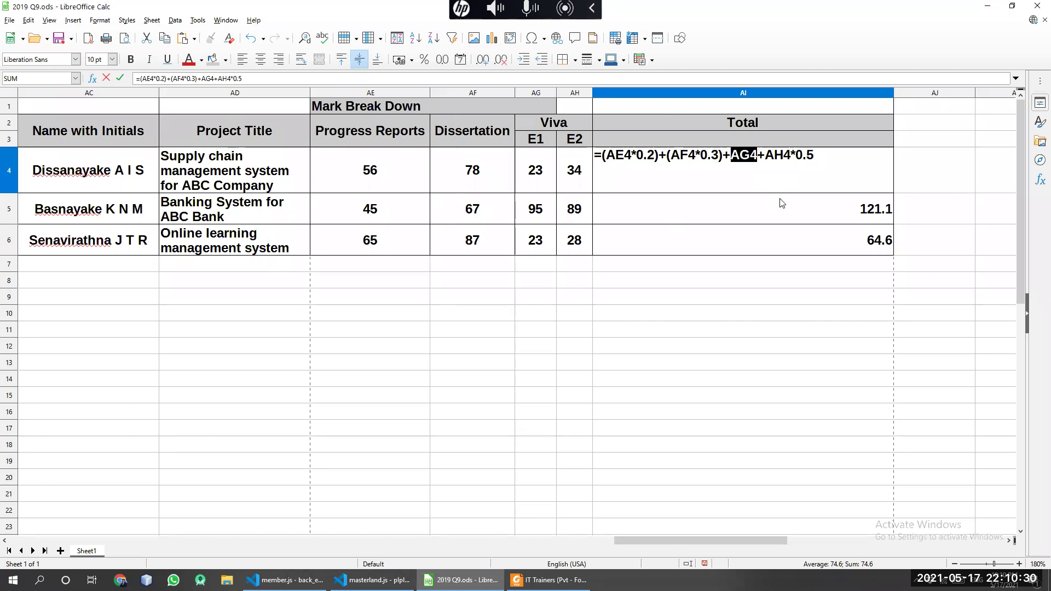
Enclose AG4+AH4 in parentheses again so the AI4 viva part reads (AG4+AH4)*0.5, and commit the formula
click(734, 156)
text(()
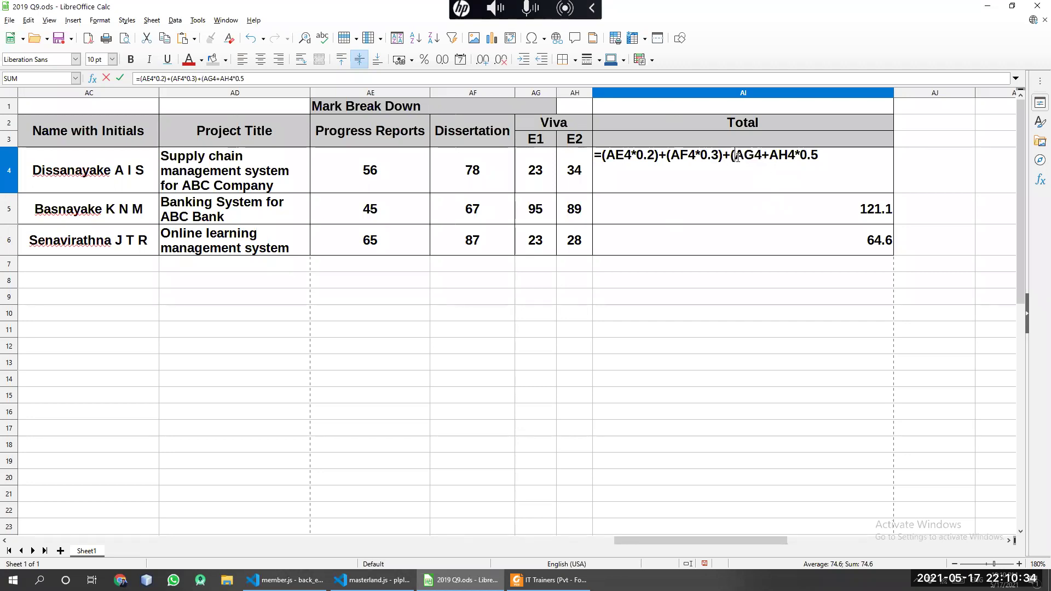
click(798, 157)
text())
drag(800, 157, 731, 157)
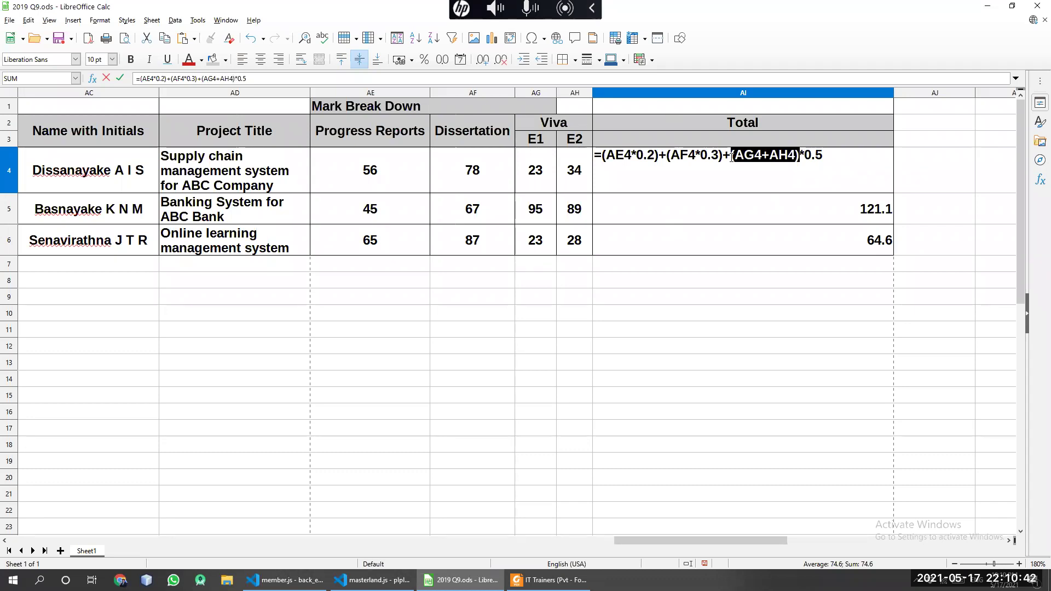
click(798, 159)
key(Return)
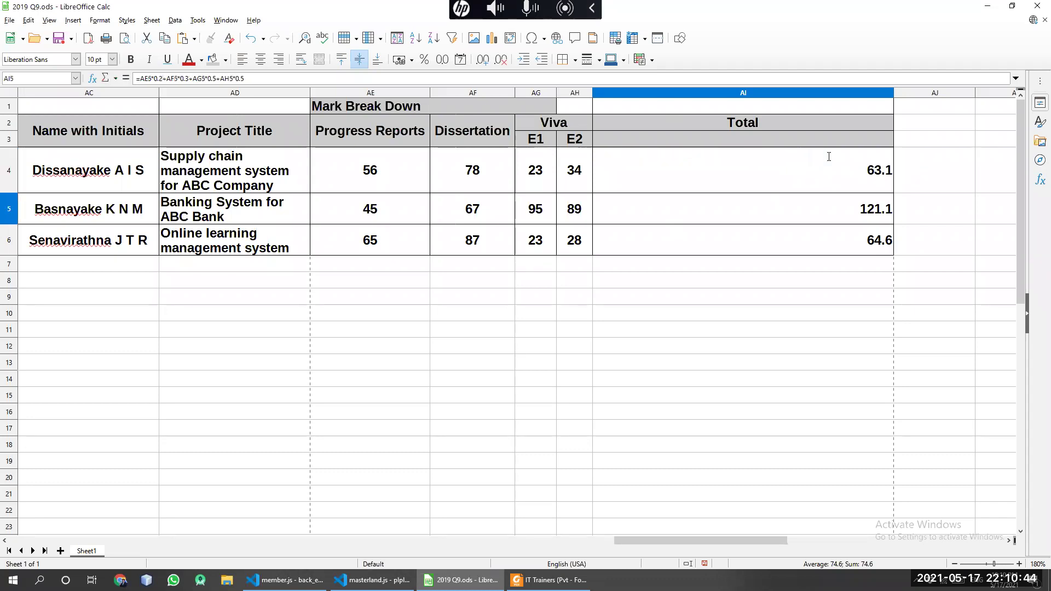
click(837, 167)
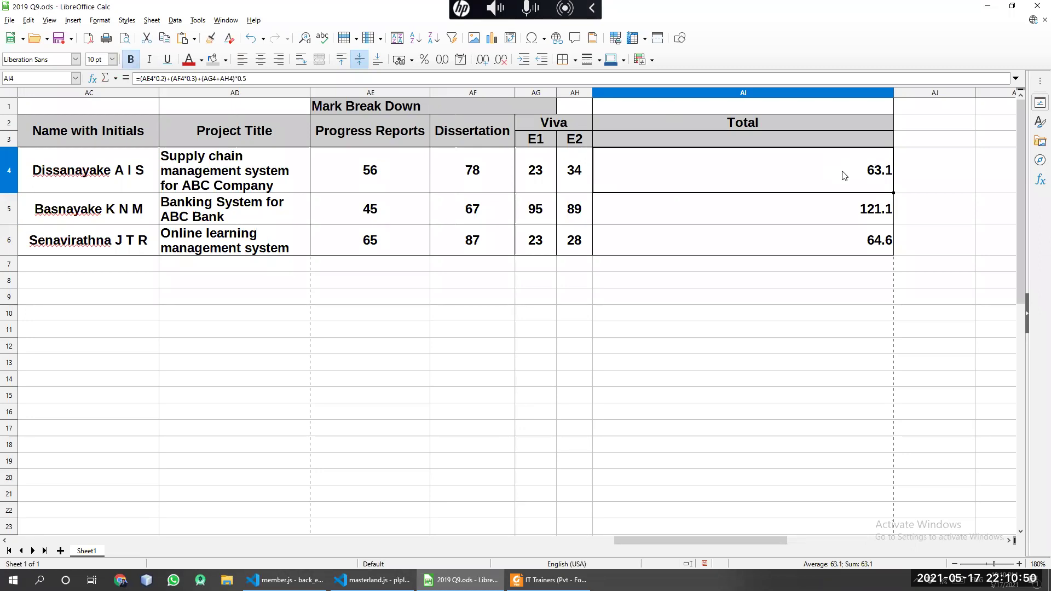
double_click(843, 175)
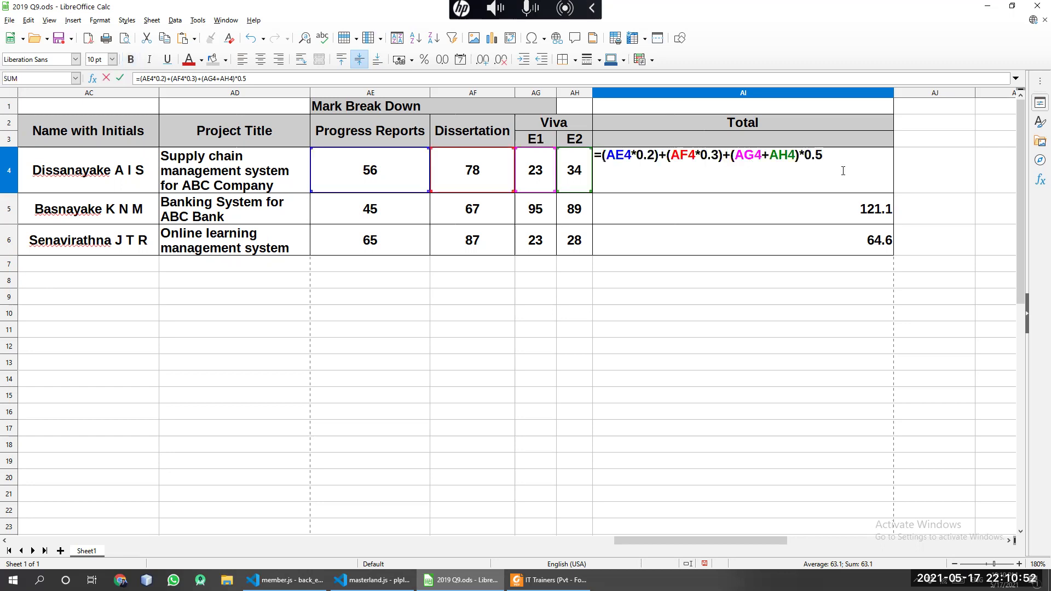
key(Escape)
Replace the three plus signs between the weighted terms of the AI5 formula with commas
click(828, 214)
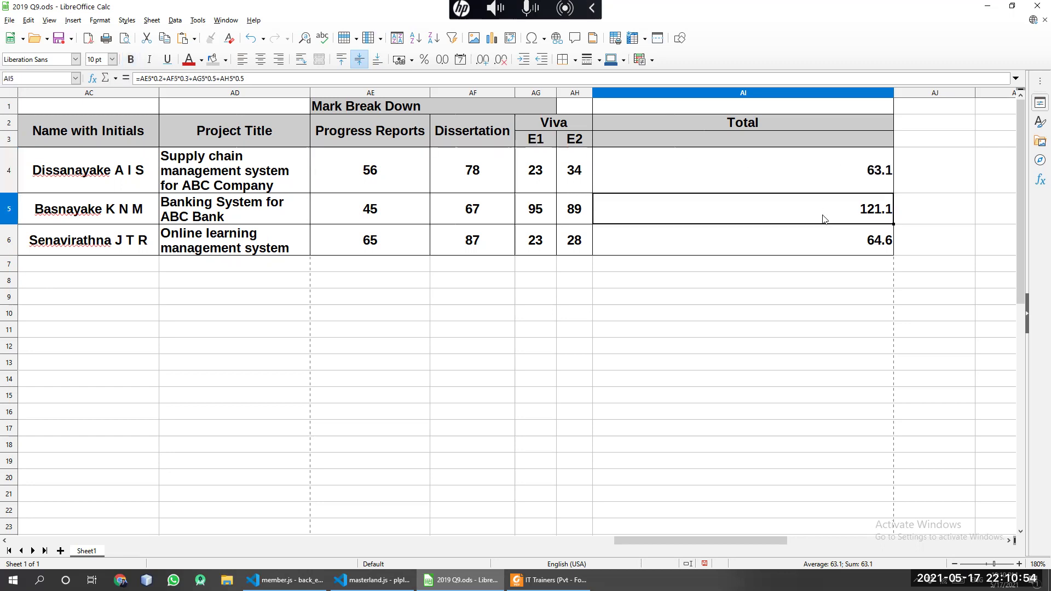
double_click(866, 211)
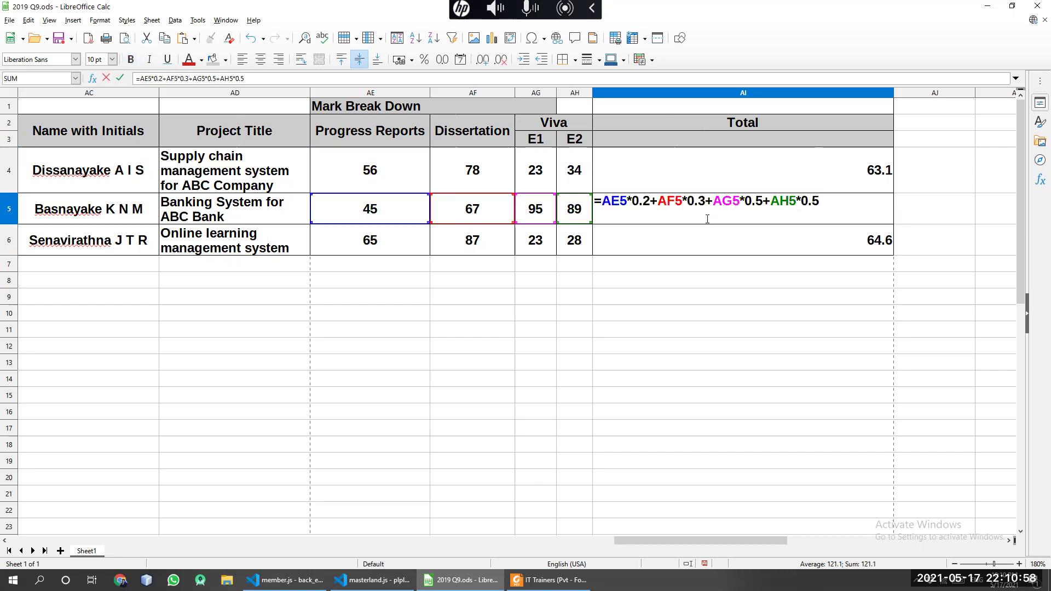
key(BackSpace)
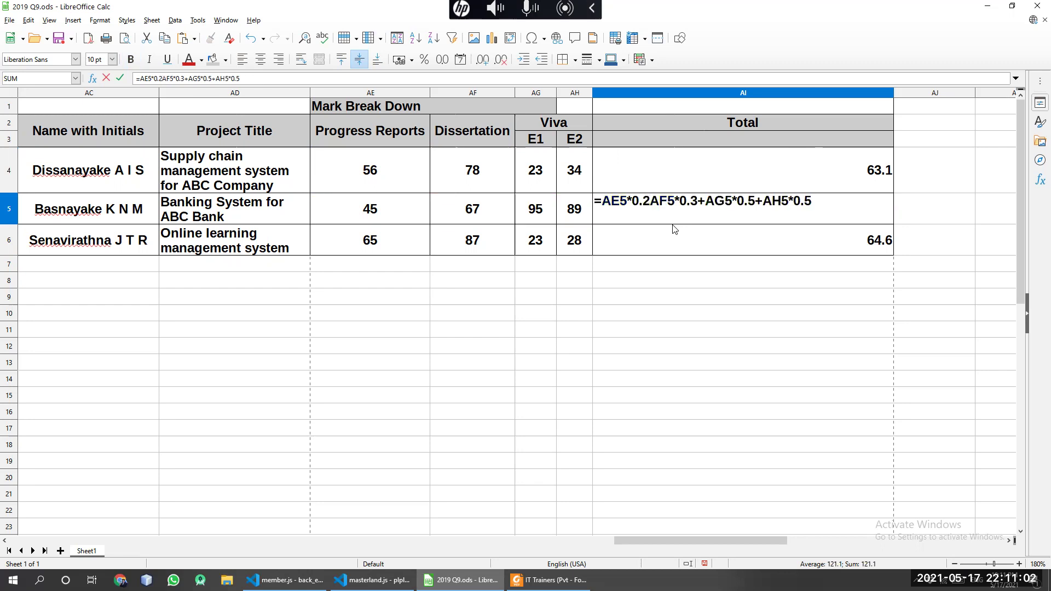
text(,)
click(707, 200)
key(BackSpace)
text(,)
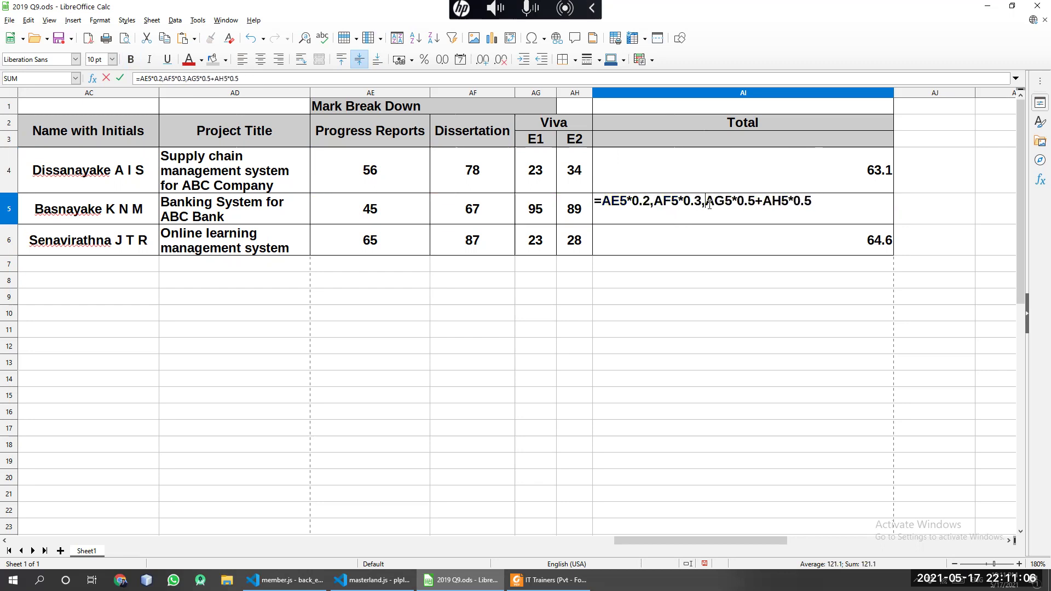
click(762, 202)
key(BackSpace)
text(,)
Wrap the comma-separated terms in AI5 in a SUM function and commit =SUM(AE5*0.2,AF5*0.3,AG5*0.5,AH5*0.5)
click(600, 202)
text(sum)
text())
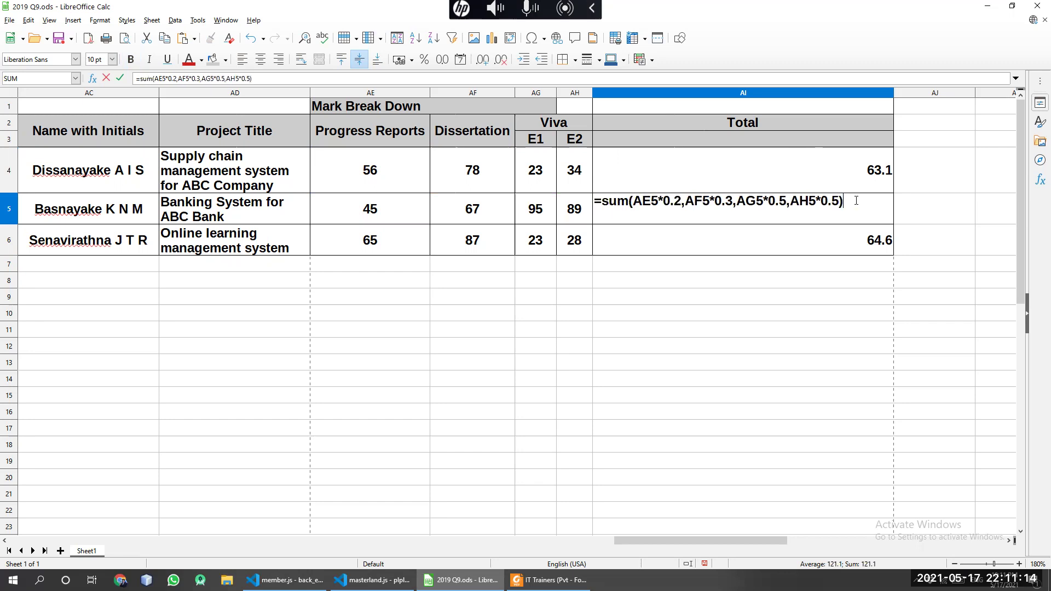
key(Return)
Review the AI5 SUM formula, examining the 0.2 weight and the viva arguments AG5*0.5 and AH5*0.5
click(864, 218)
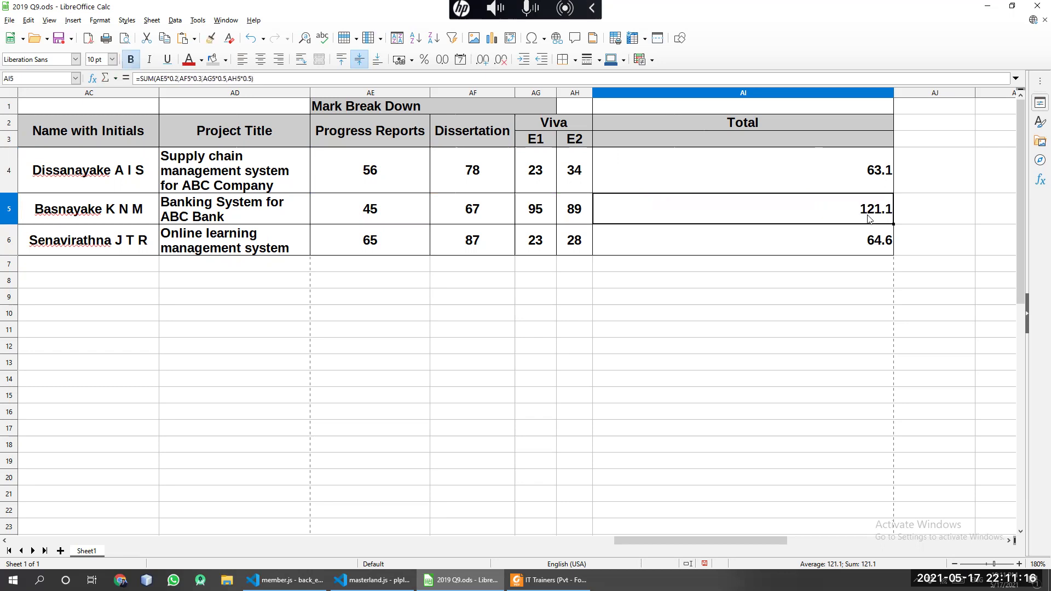
key(F2)
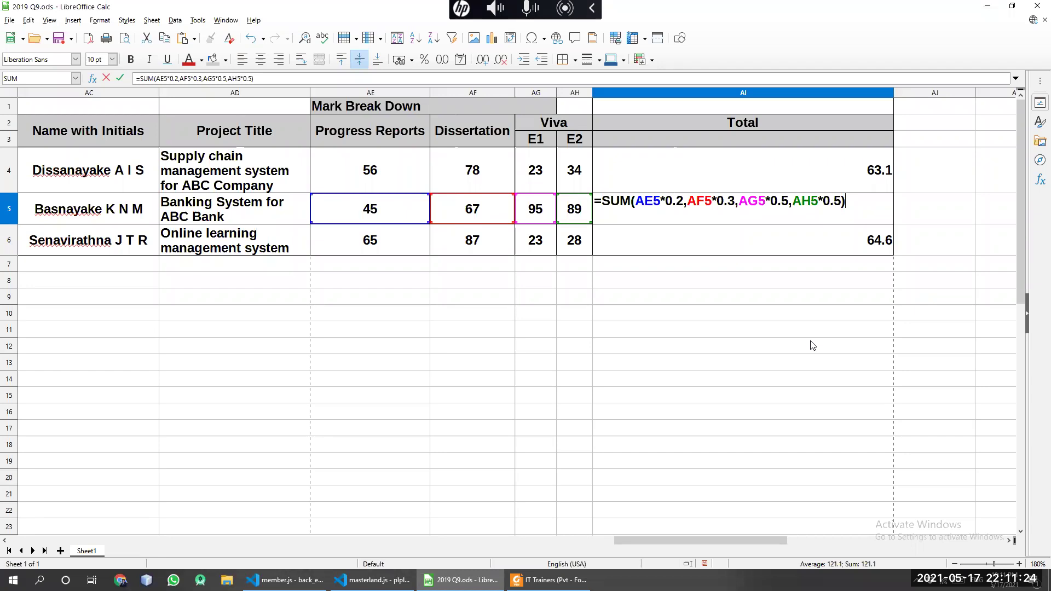
drag(684, 203, 661, 203)
click(700, 221)
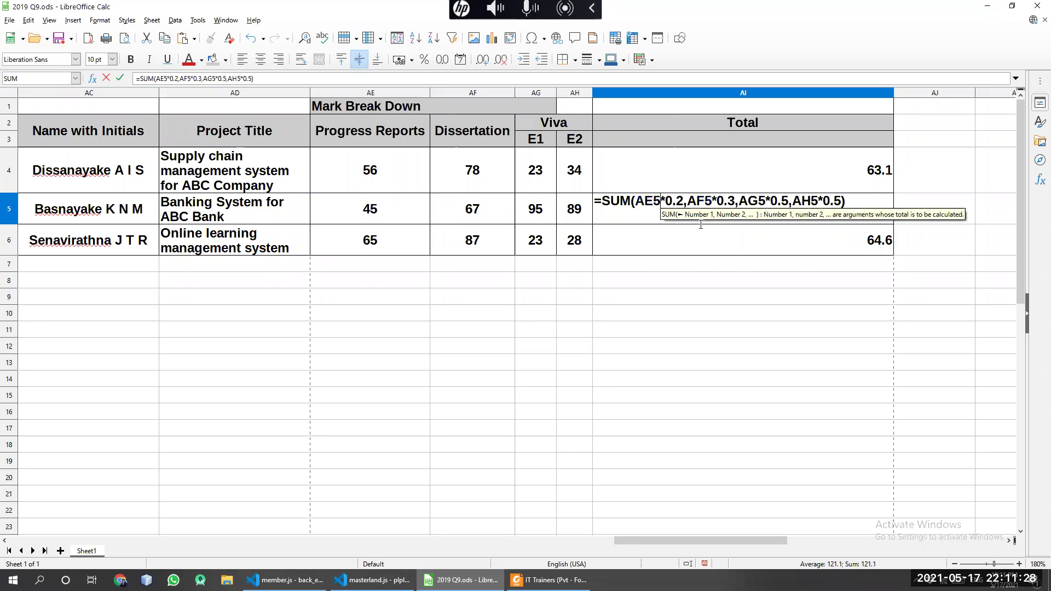
click(765, 202)
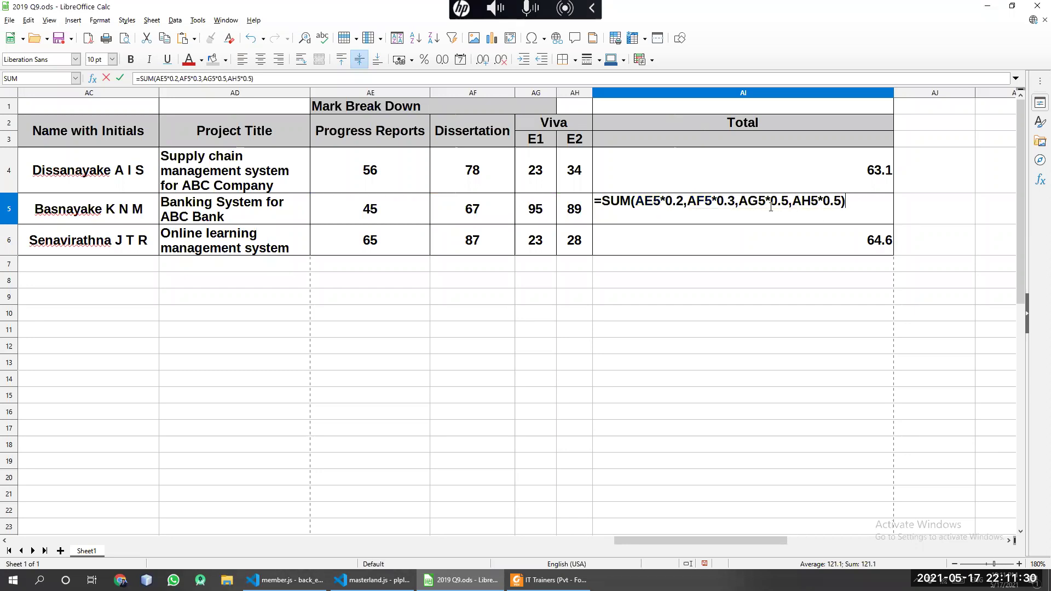
drag(740, 200, 844, 201)
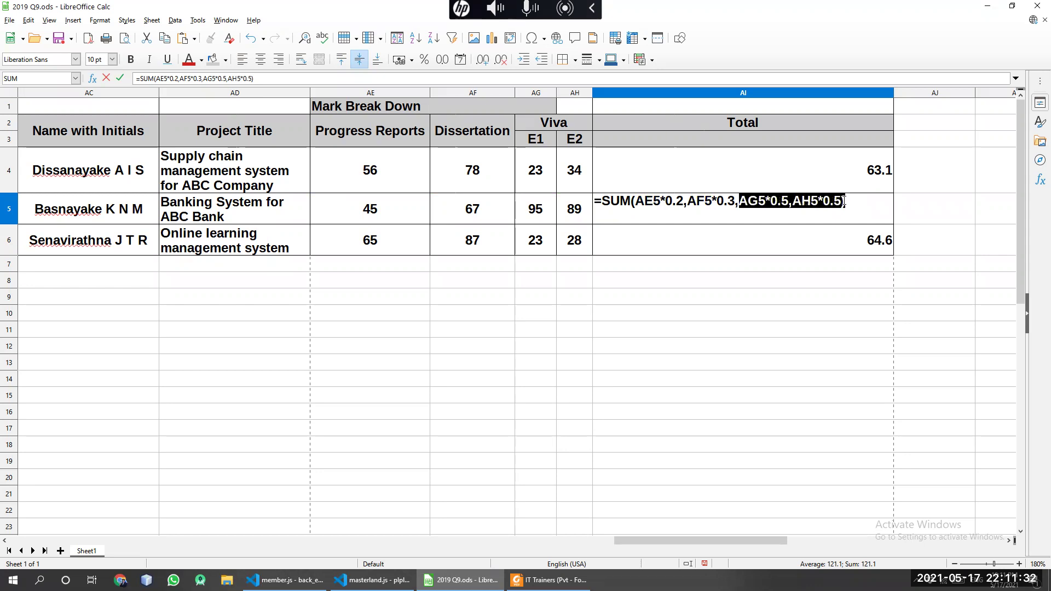
click(752, 204)
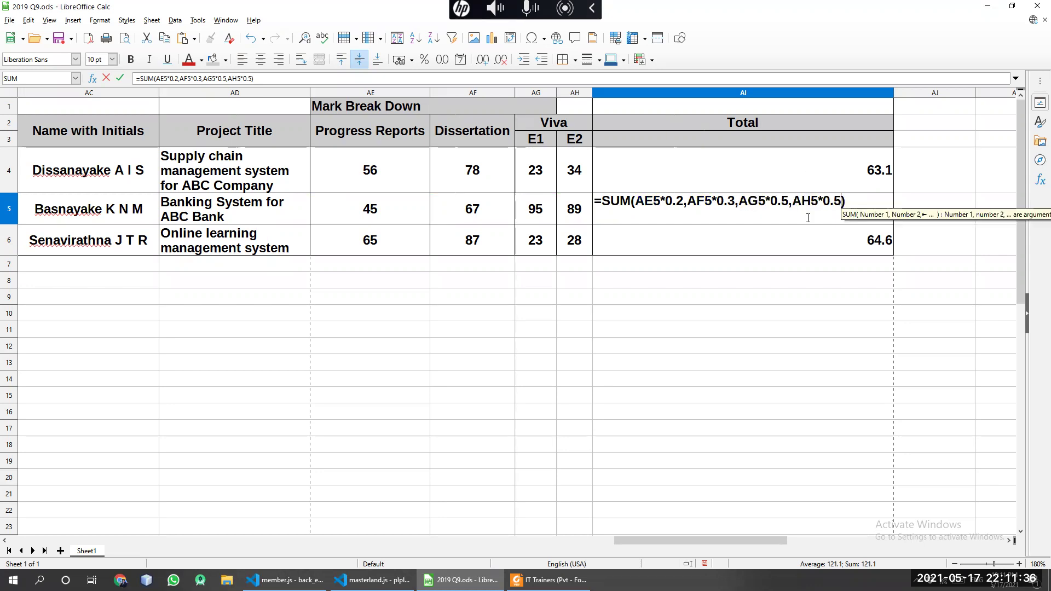
triple_click(597, 208)
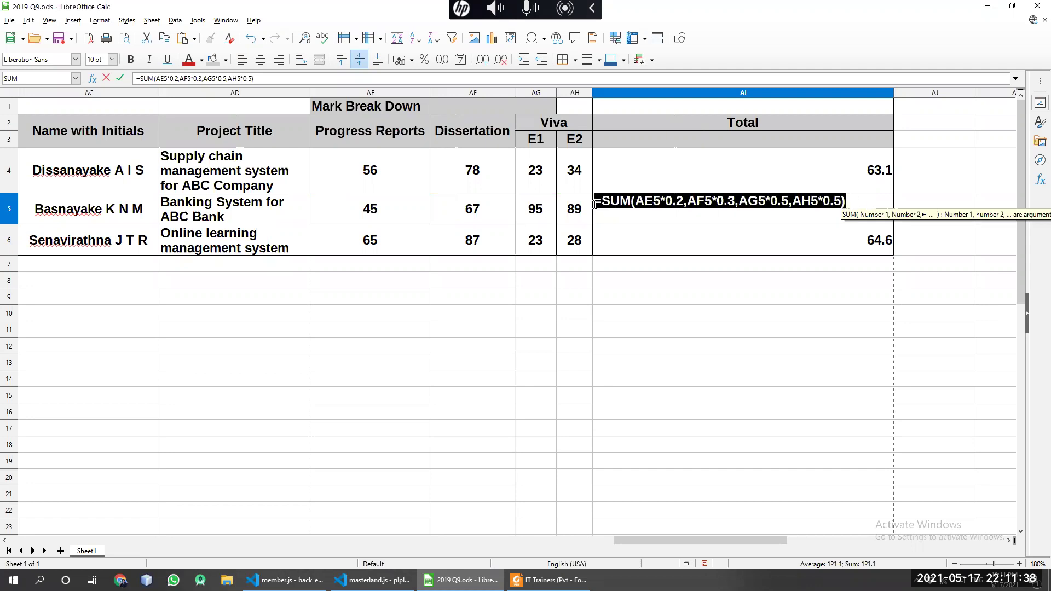
click(627, 252)
key(Escape)
click(833, 293)
Fill the SUM formula from AI5 down to AI6
click(877, 209)
drag(892, 225, 894, 255)
click(902, 298)
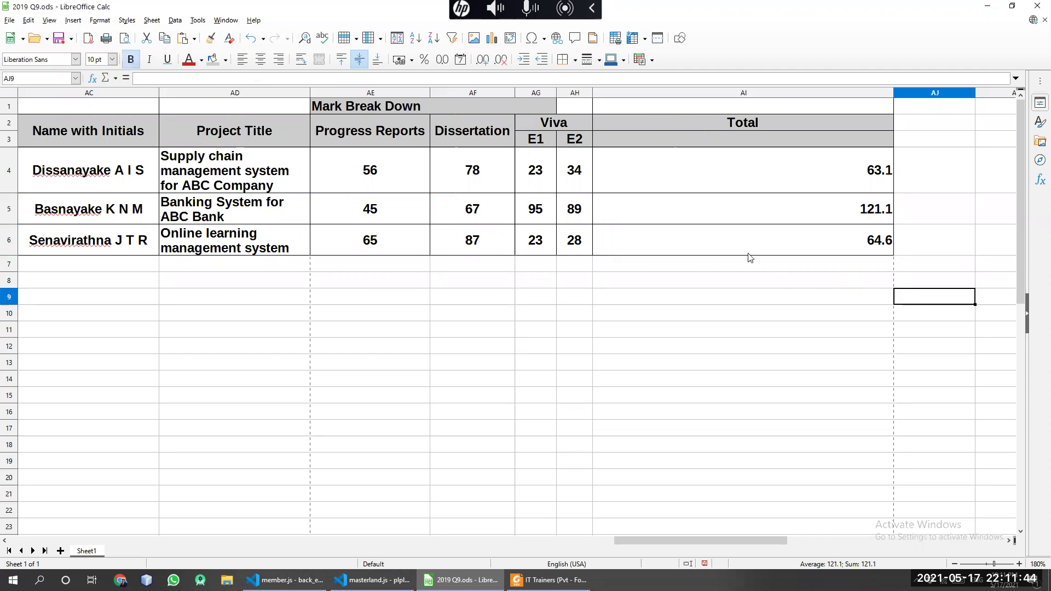
Replace the Progress Reports weight in the AI6 SUM formula with 20/100, so the first argument reads AE6*20/100
double_click(741, 247)
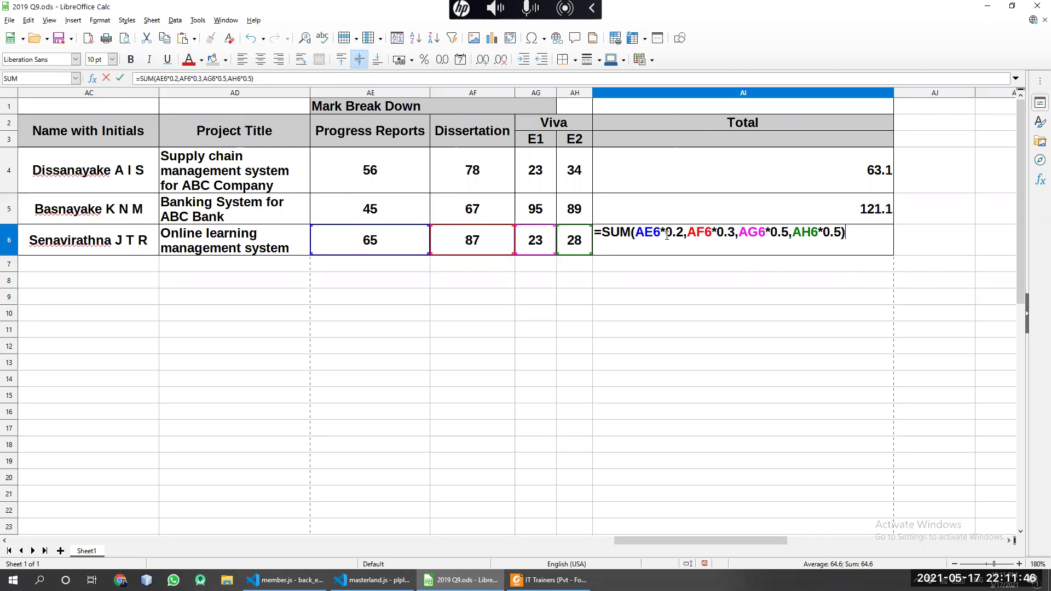
click(684, 234)
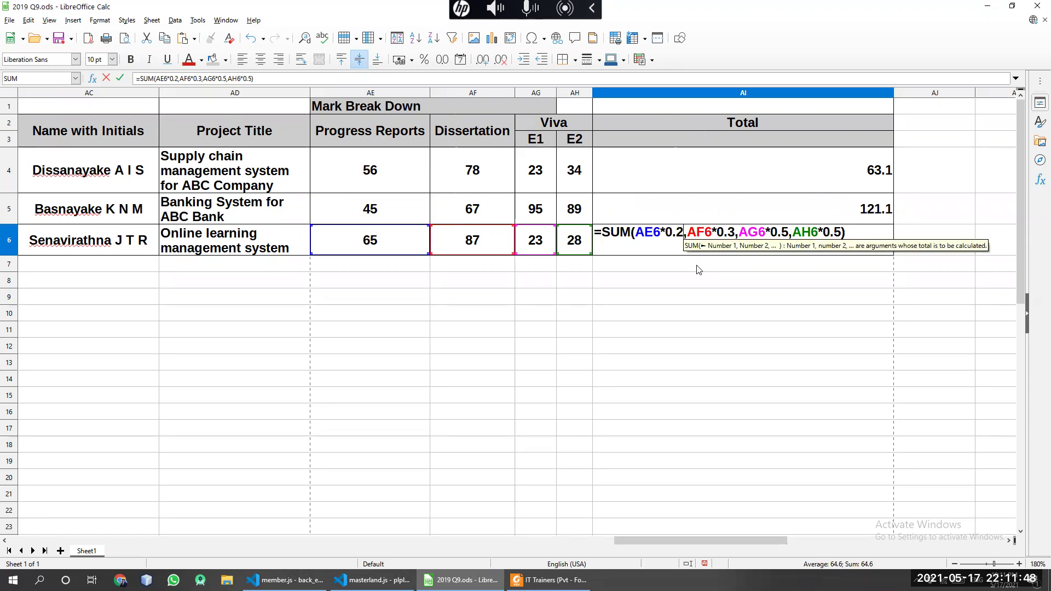
key(BackSpace)
key(BackSpace)
key(BackSpace)
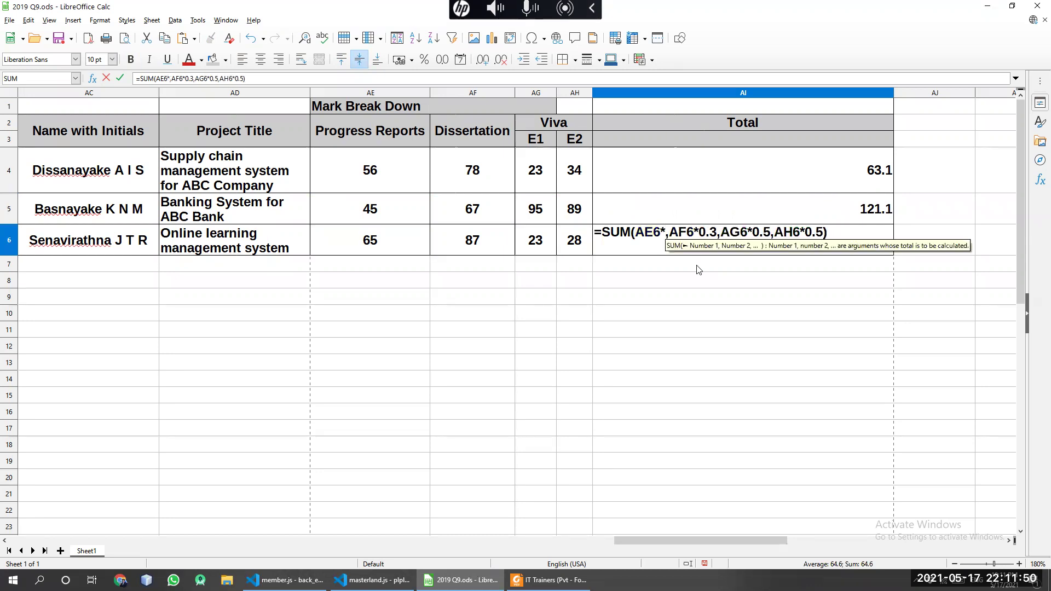
text(1)
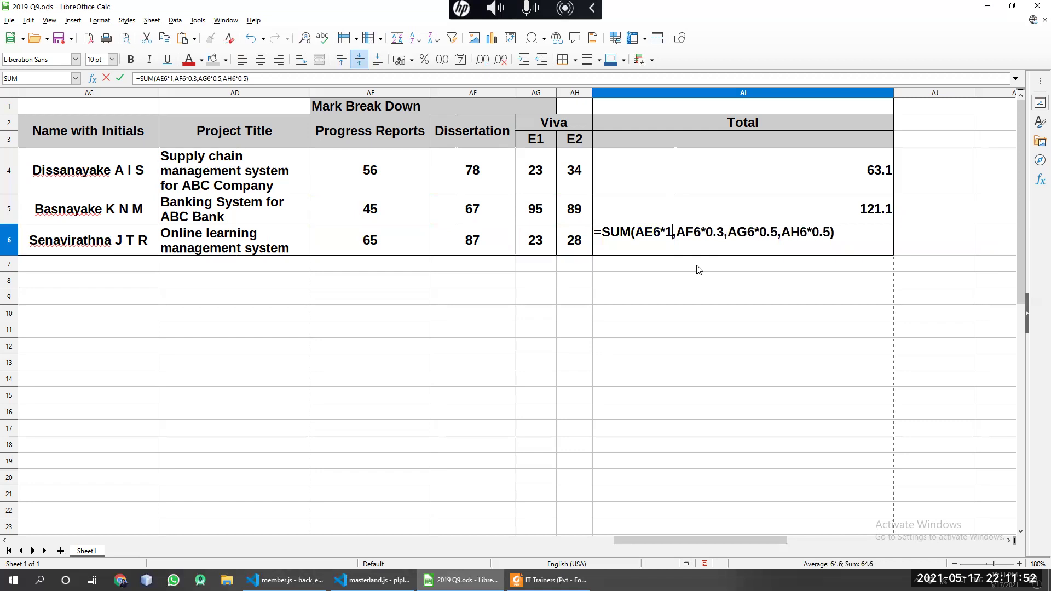
key(BackSpace)
text(20/100)
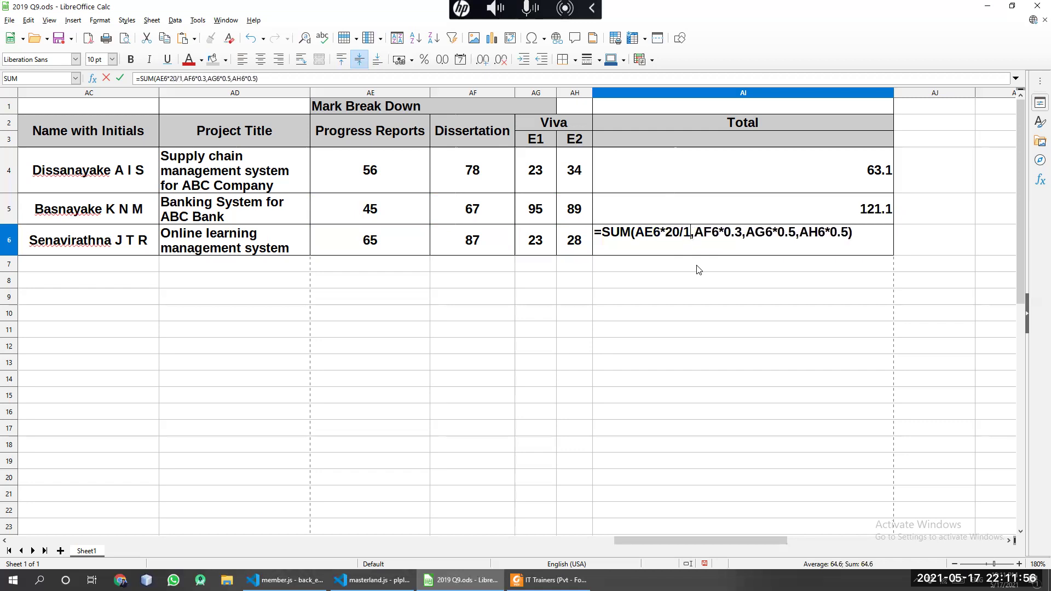
key(Return)
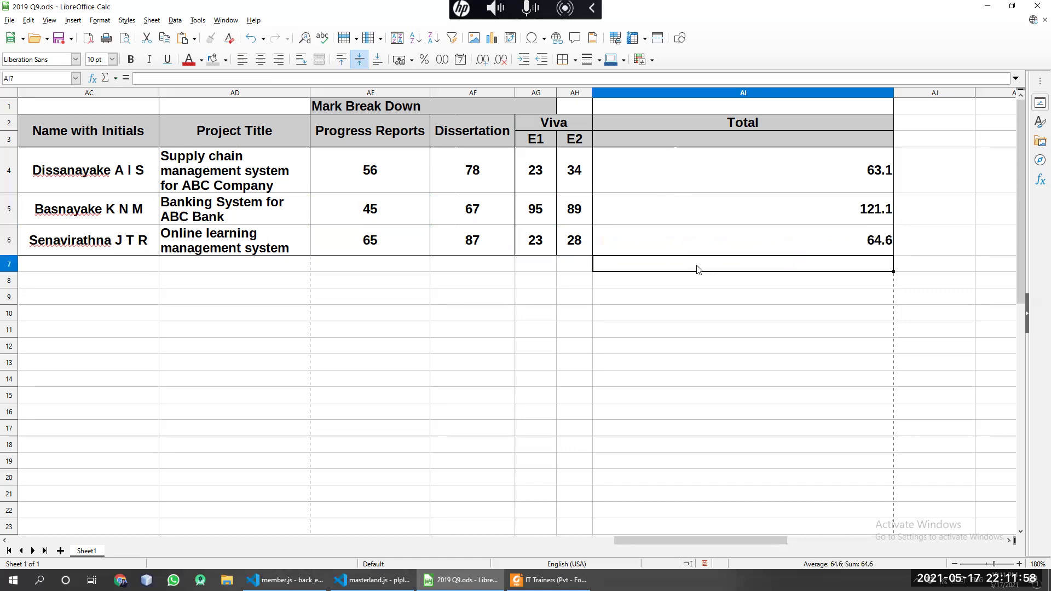
Change the Dissertation argument of the AI6 formula to AF6*30/100
click(732, 252)
key(F2)
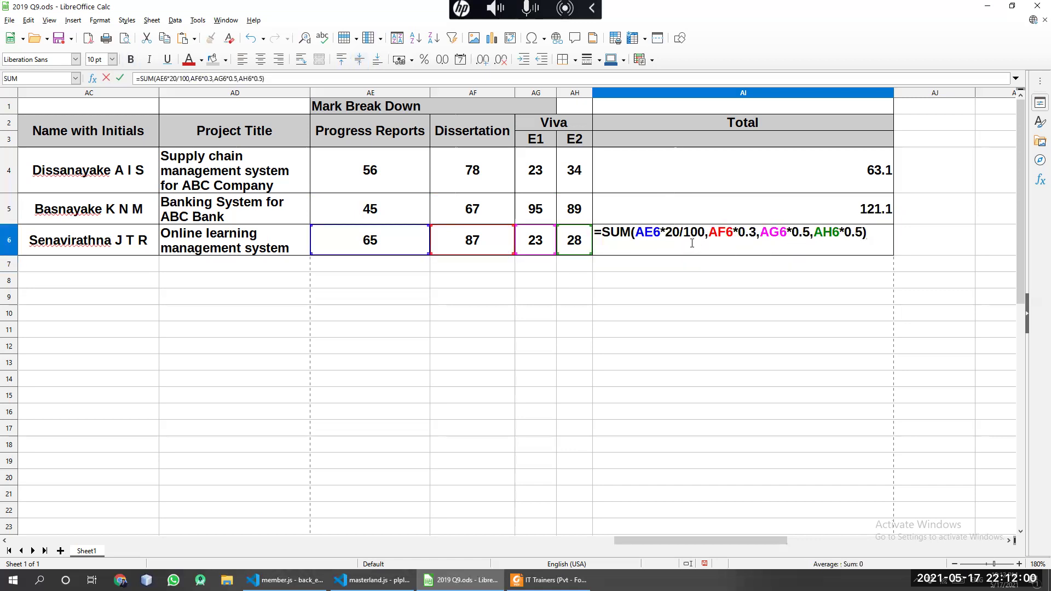
click(758, 232)
key(BackSpace)
key(BackSpace)
key(BackSpace)
text(30/100)
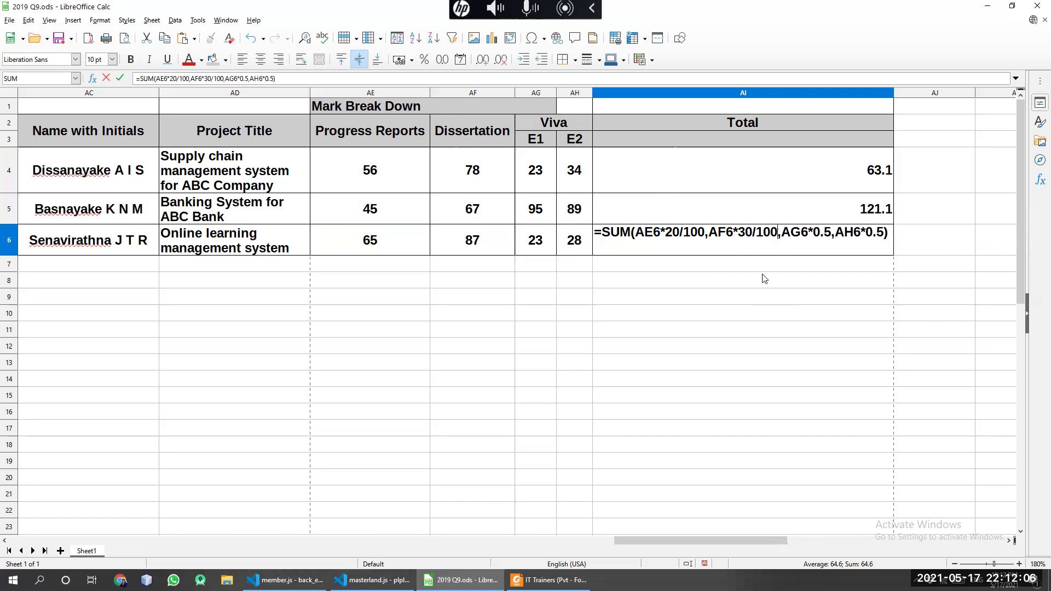
Change the first viva argument of the AI6 formula to AG6*50/100
click(830, 229)
key(BackSpace)
key(BackSpace)
key(BackSpace)
key(BackSpace)
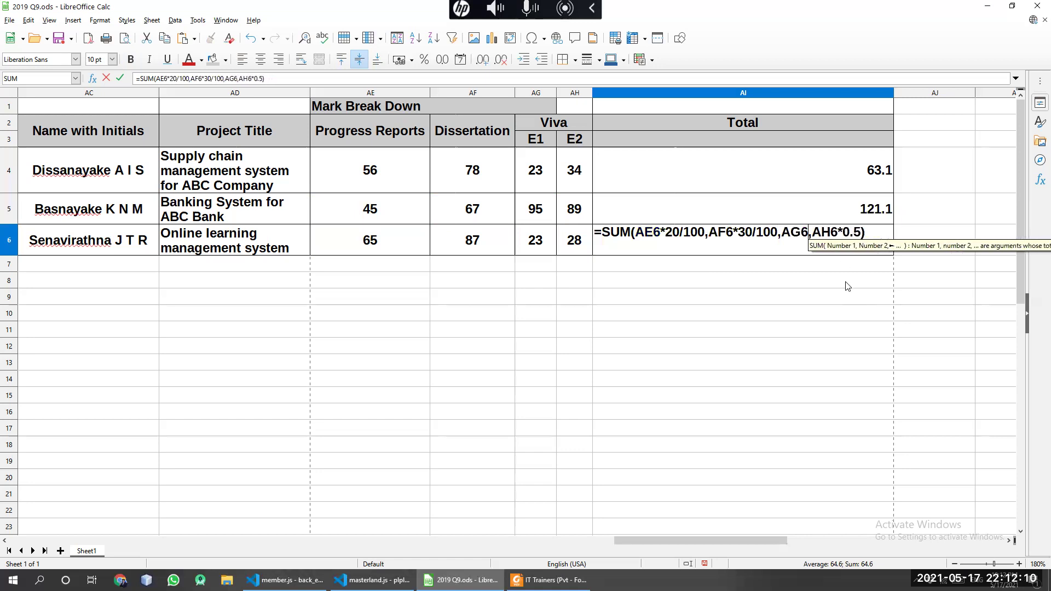
text(*)
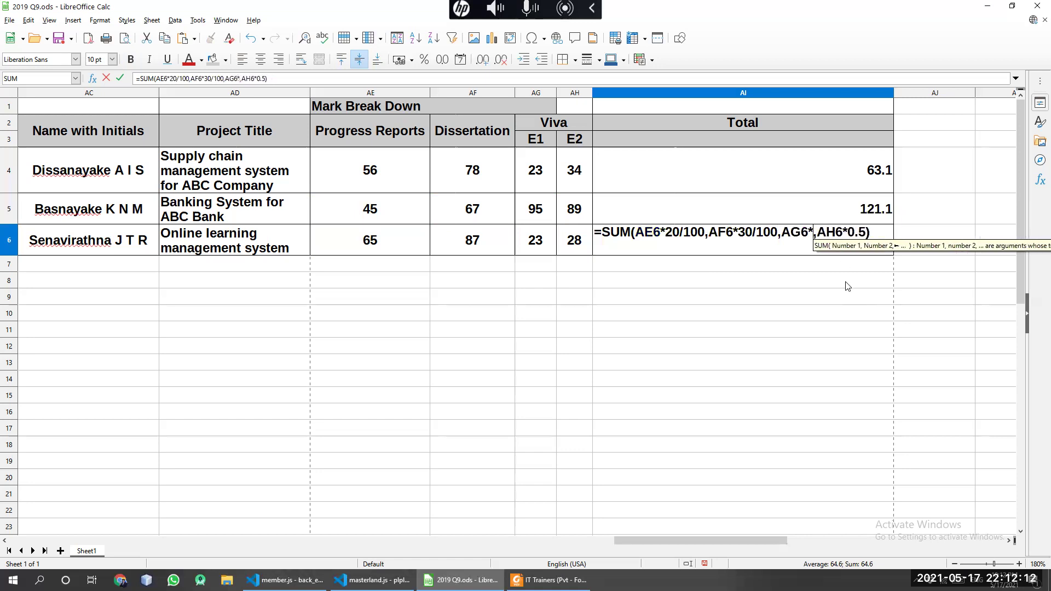
text(50/100)
Change the second viva argument to AH6*50/100 and commit the AI6 formula
key(Right)
key(Right)
key(Right)
key(Right)
key(Right)
key(Right)
key(Right)
key(BackSpace)
key(BackSpace)
key(BackSpace)
key(BackSpace)
text(*50/1)
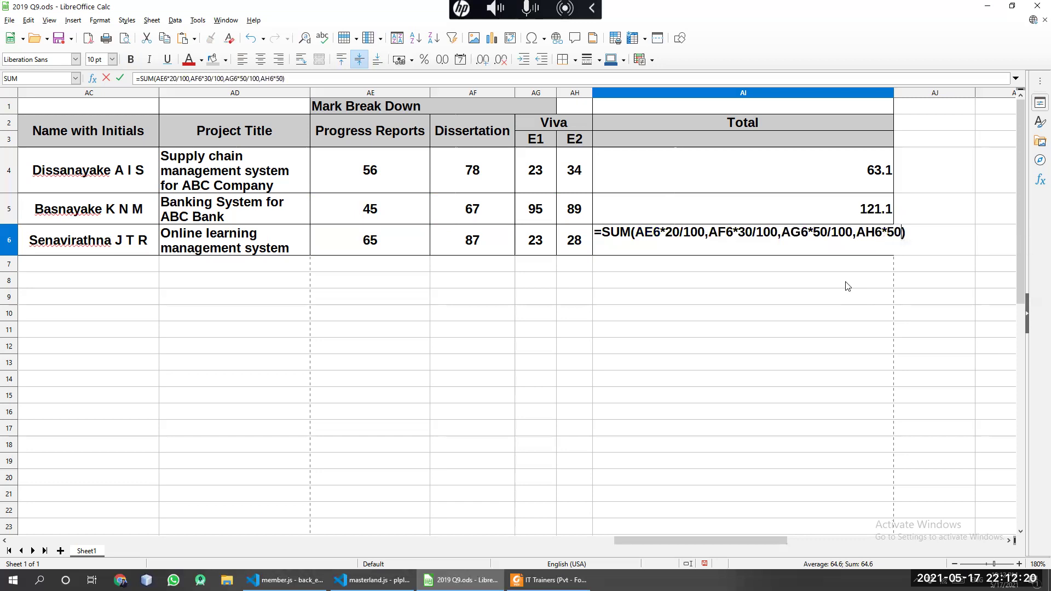
text(00)
key(Return)
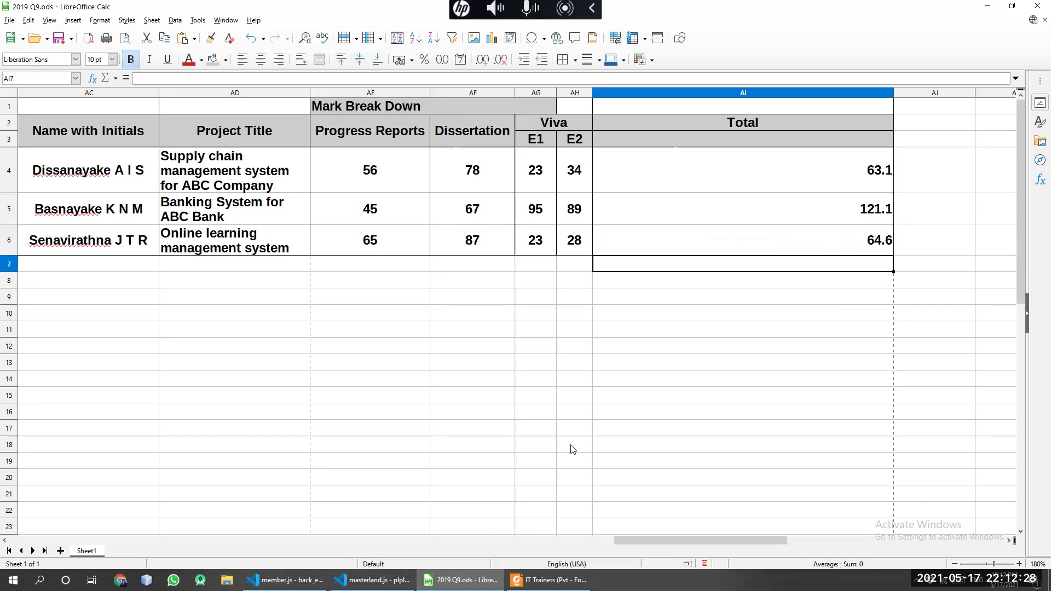
Switch to the exam paper in Foxit Reader and compare question 12's formula options (a) to (e), then return to the spreadsheet
key(alt+Tab)
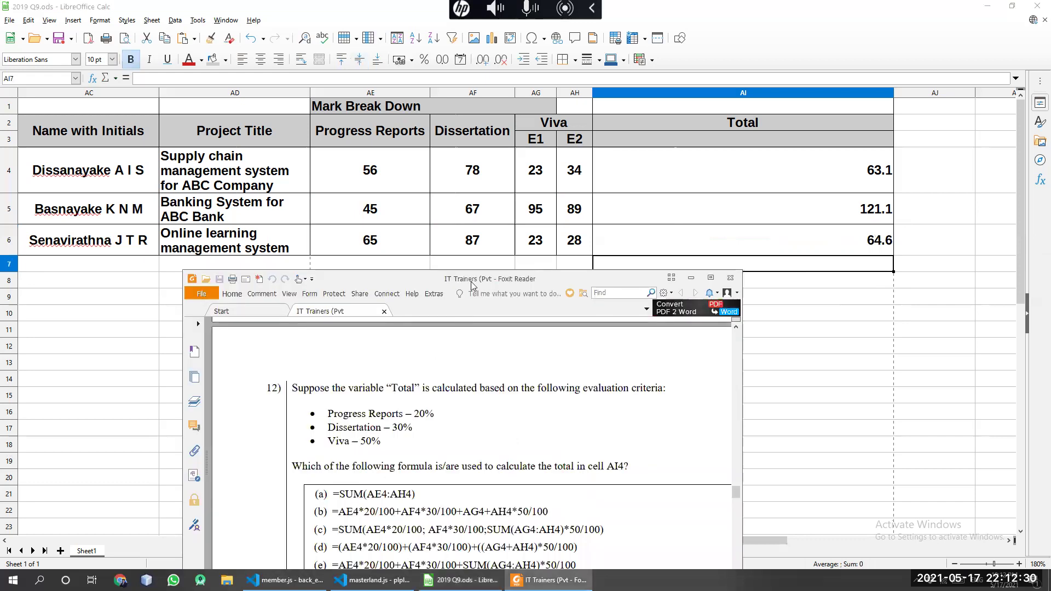
drag(471, 284, 364, 182)
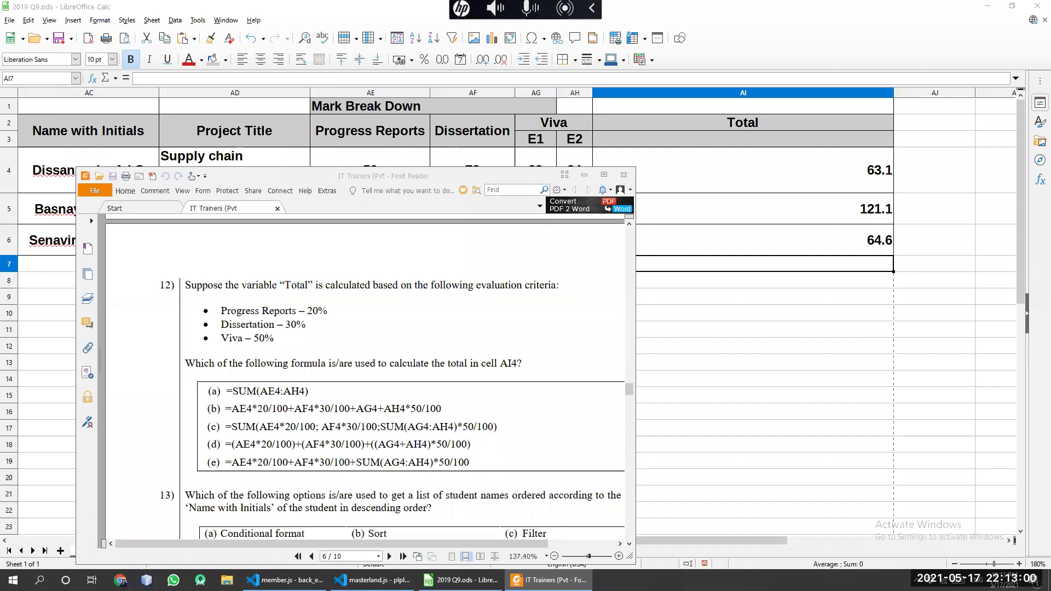
mouse_move(542, 580)
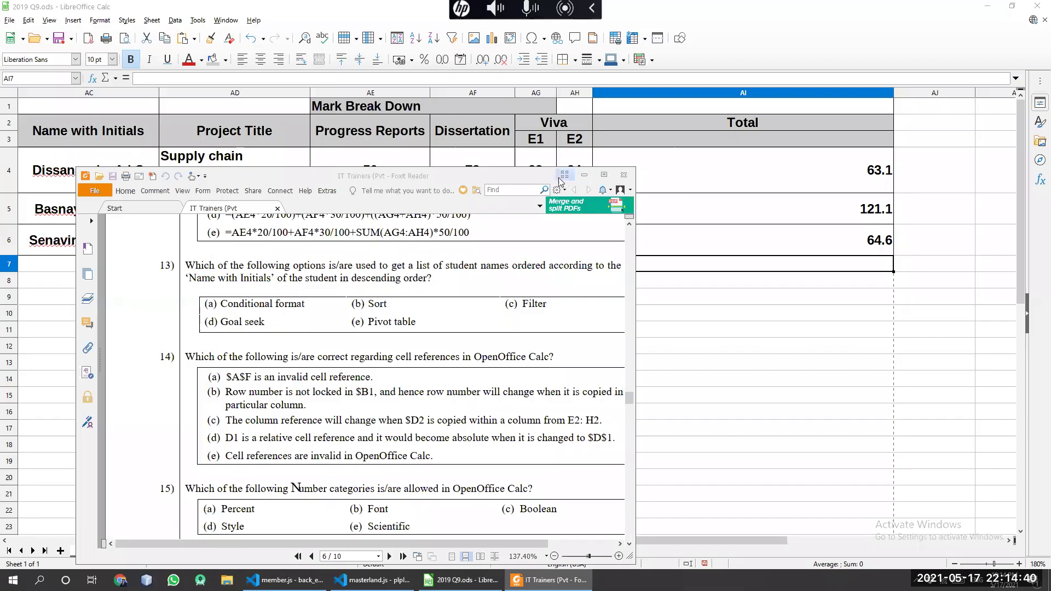
click(583, 176)
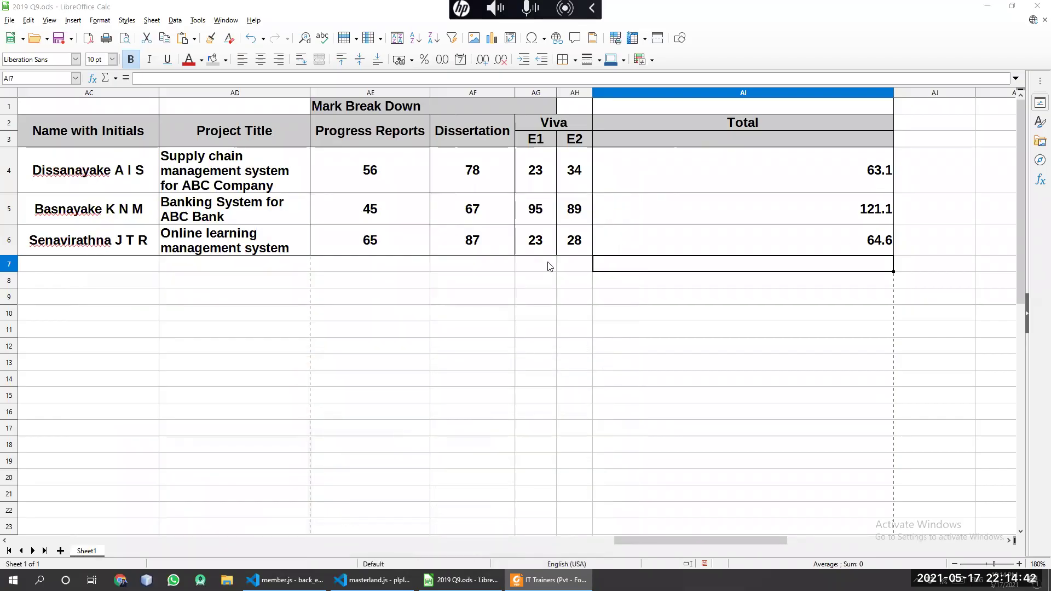
click(864, 302)
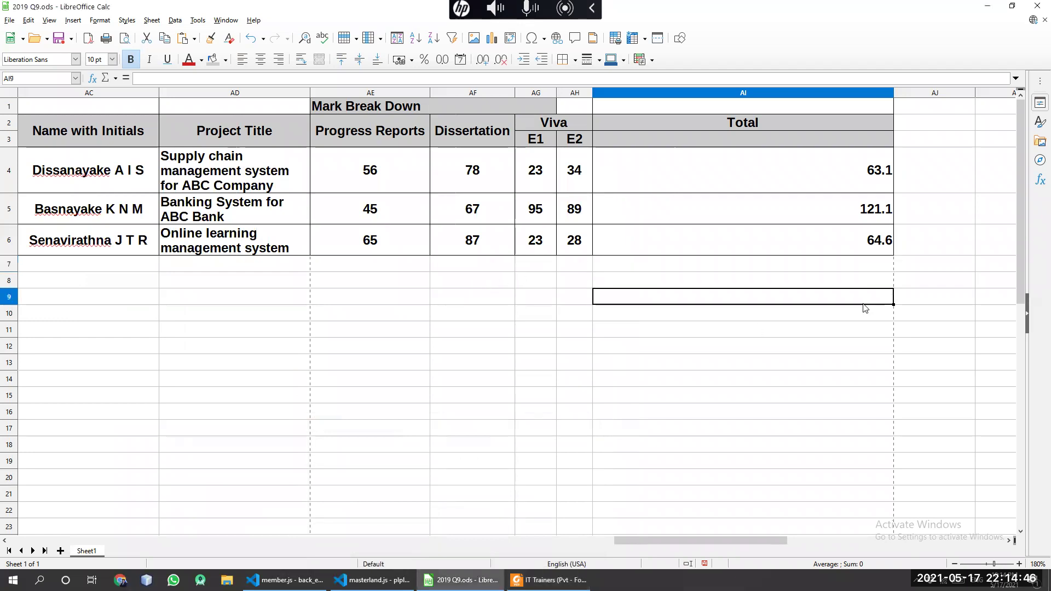
click(851, 311)
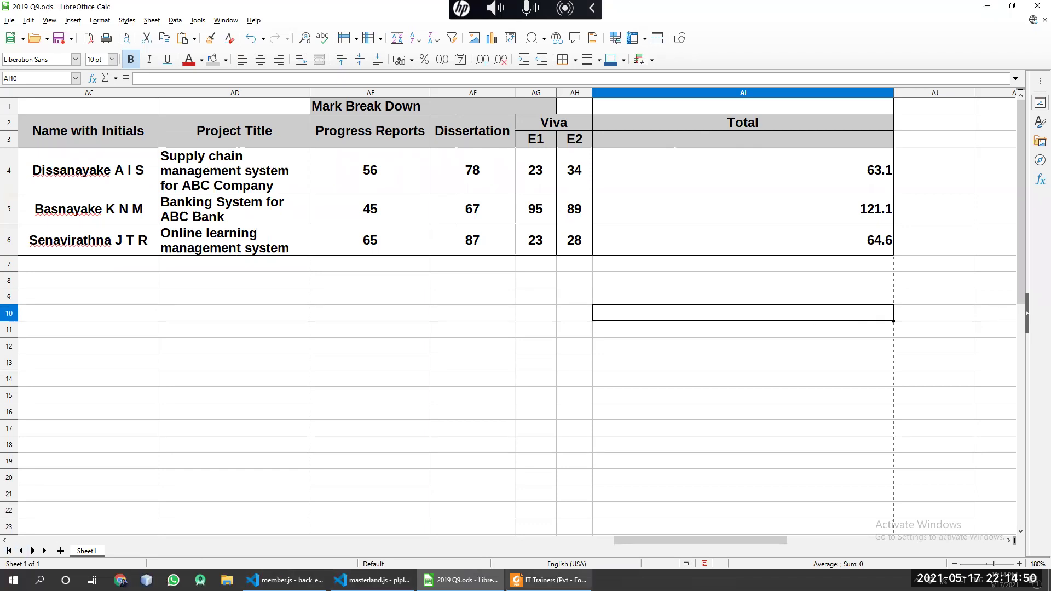
Copy question 12's three evaluation criteria from the Foxit Reader exam paper and paste them into cell AI14 of the spreadsheet
click(549, 580)
scroll(316, 401, up, 3)
scroll(316, 400, up, 3)
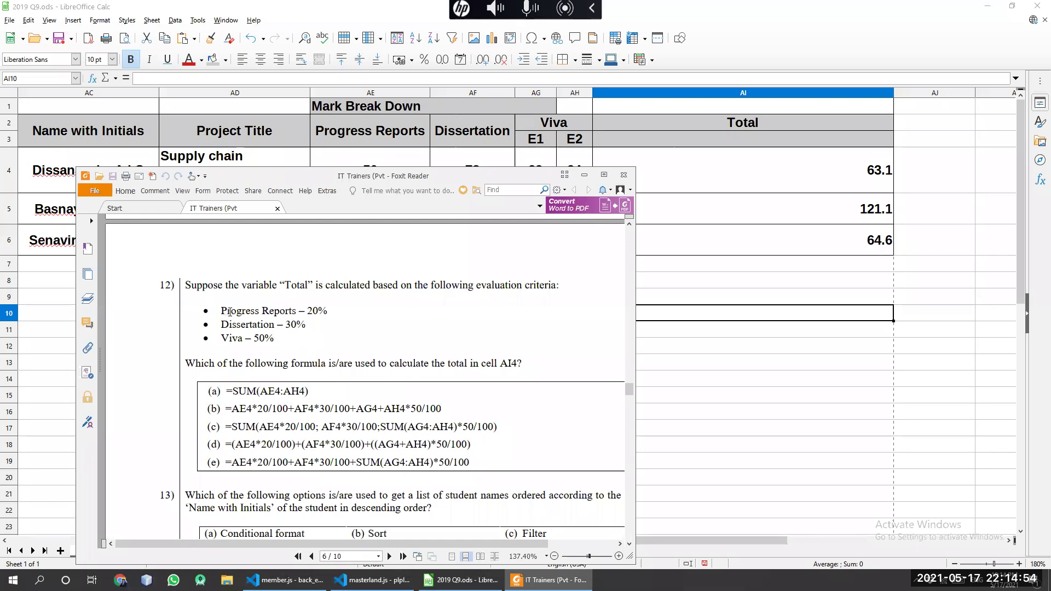
drag(219, 311, 278, 339)
key(ctrl+c)
click(649, 379)
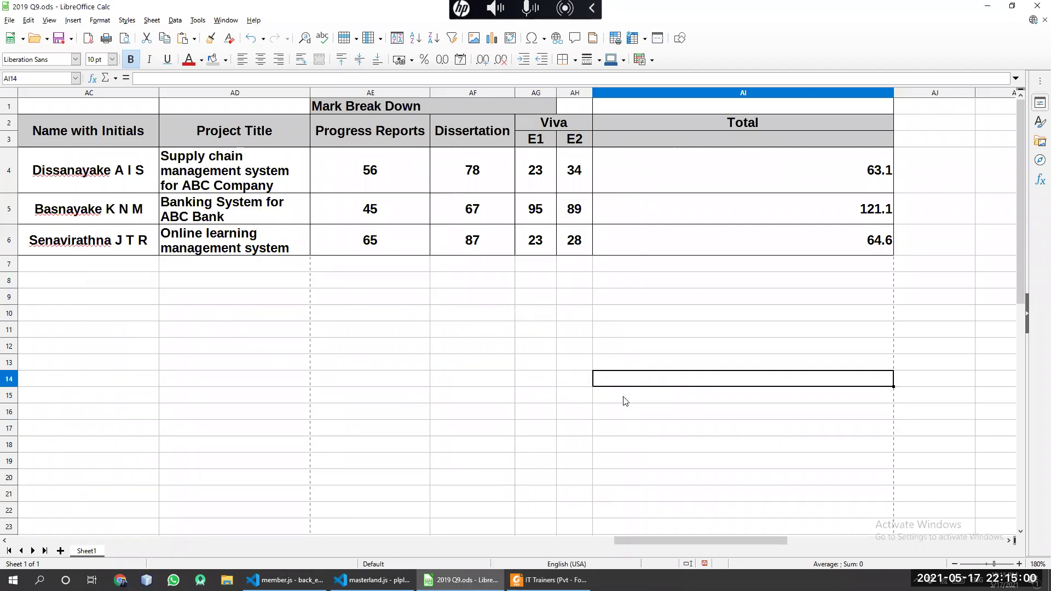
key(ctrl+v)
click(740, 432)
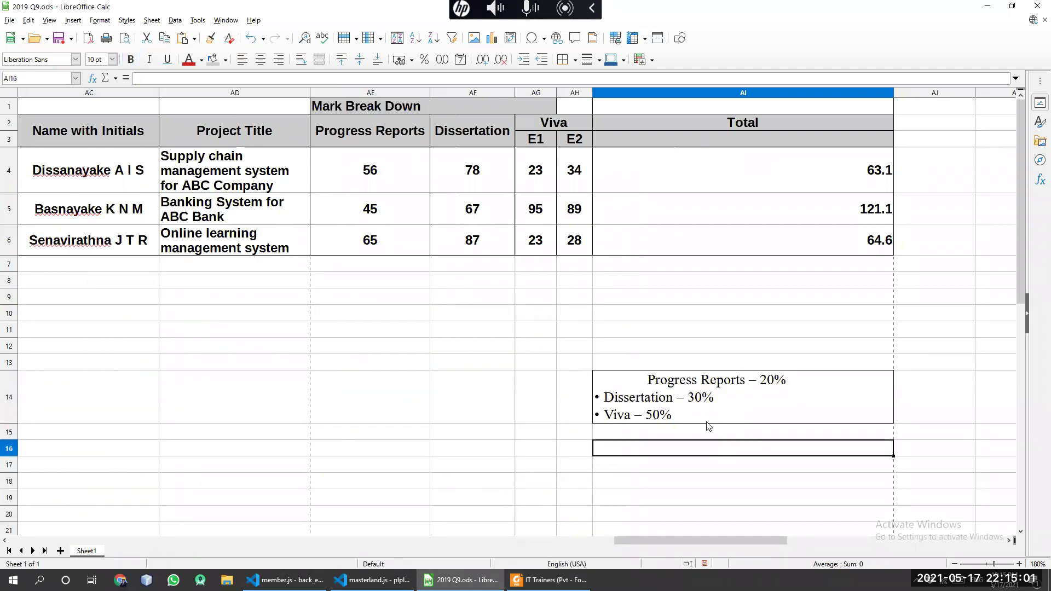
Remove the bullets and leading spaces from the three criteria lines in AI14
click(652, 383)
double_click(647, 378)
triple_click(647, 379)
click(648, 379)
key(BackSpace)
key(BackSpace)
click(604, 396)
key(BackSpace)
key(BackSpace)
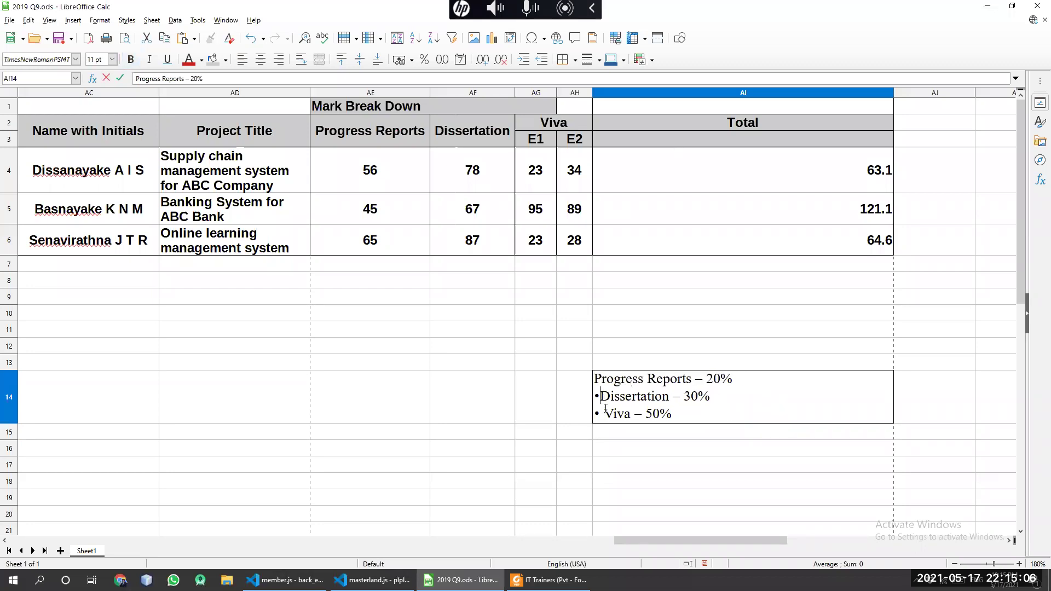
click(604, 413)
key(BackSpace)
key(BackSpace)
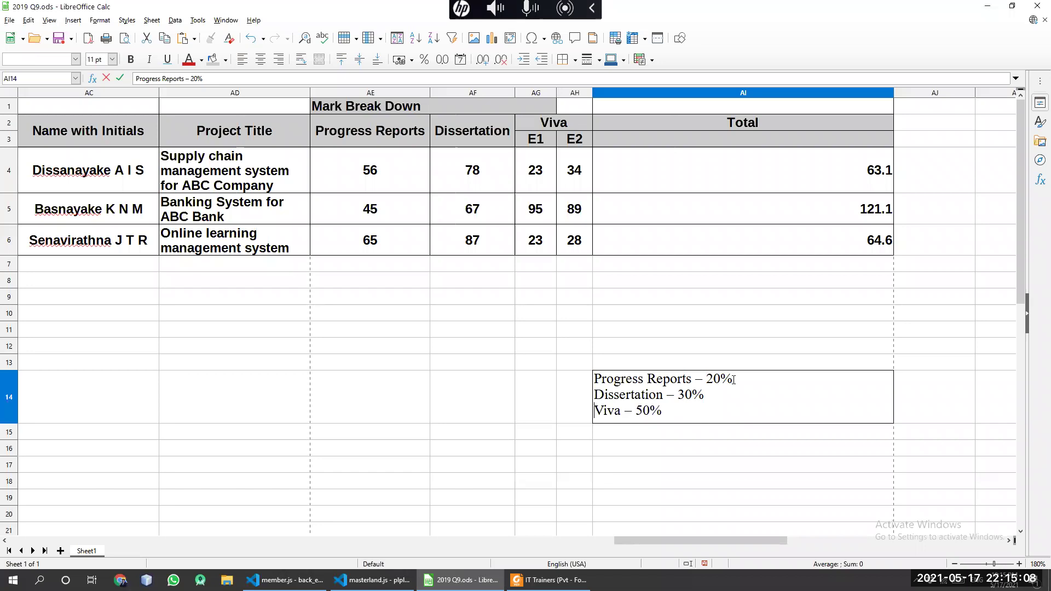
click(915, 383)
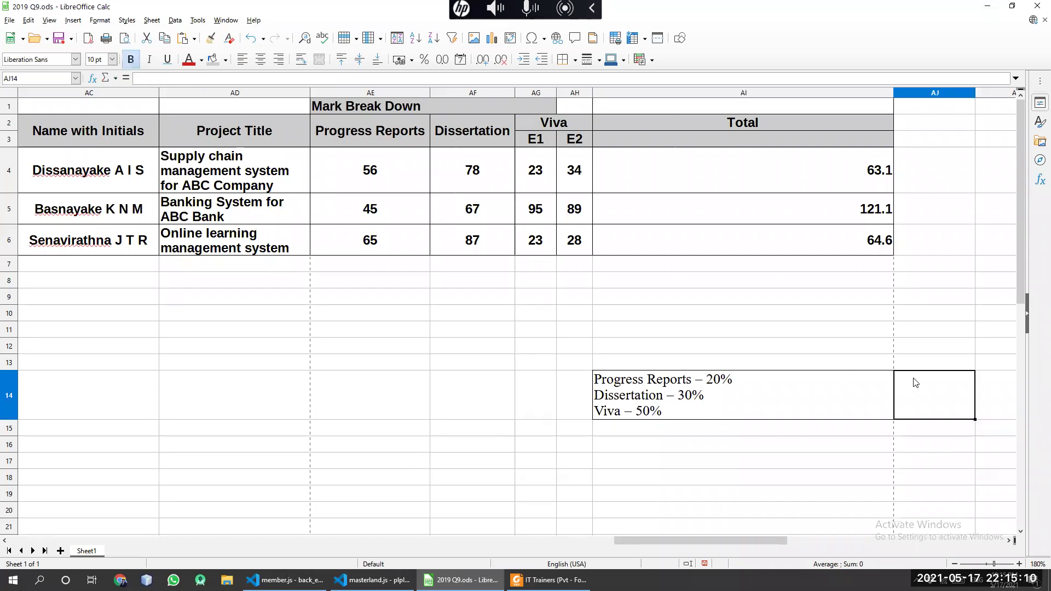
Move the Dissertation – 30% and Viva – 50% lines out of AI14 into AI15
click(706, 394)
double_click(667, 411)
drag(668, 411, 595, 396)
key(ctrl+c)
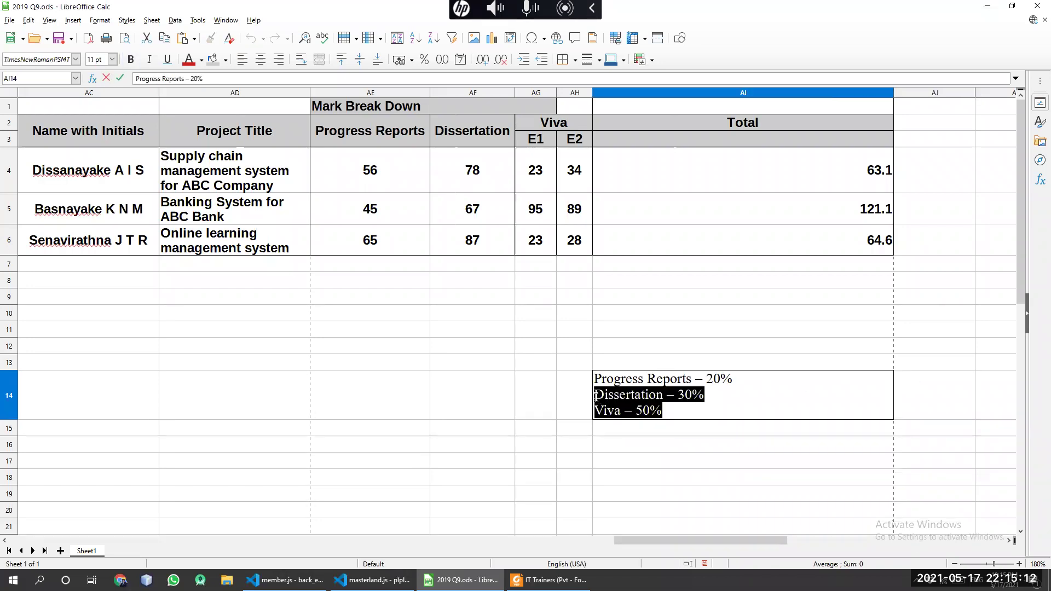
key(Delete)
click(629, 438)
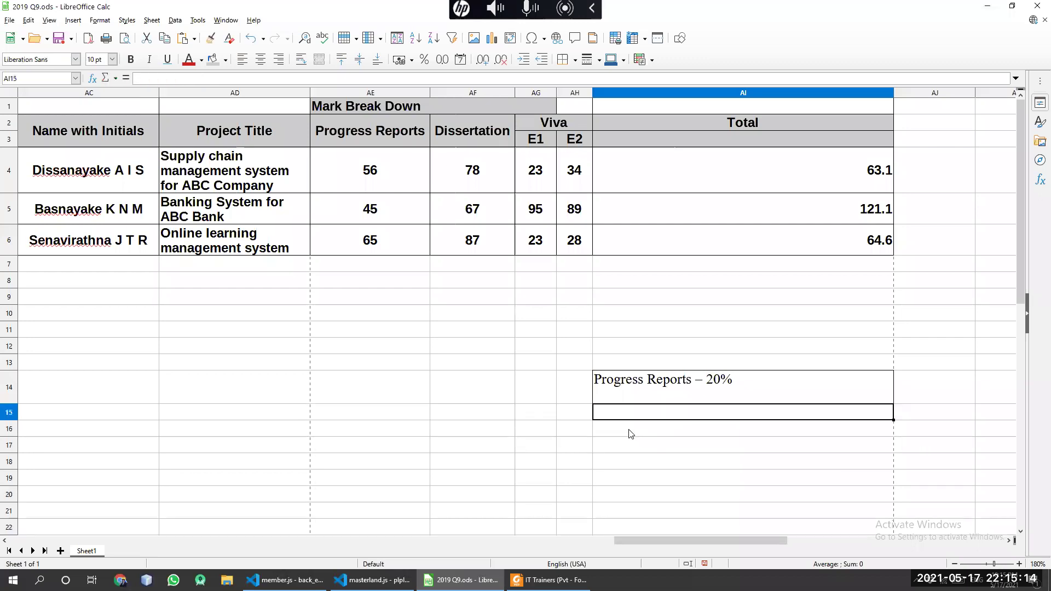
double_click(624, 412)
key(ctrl+v)
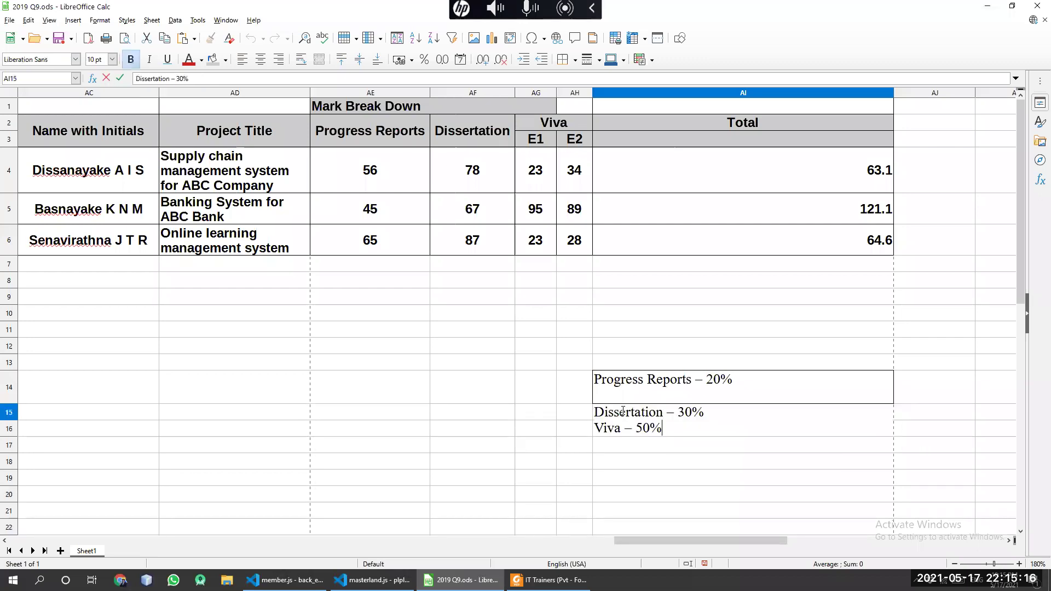
key(Return)
Paste the copied criteria lines into AI16 and delete the Dissertation text there, keeping Viva – 50%
click(632, 447)
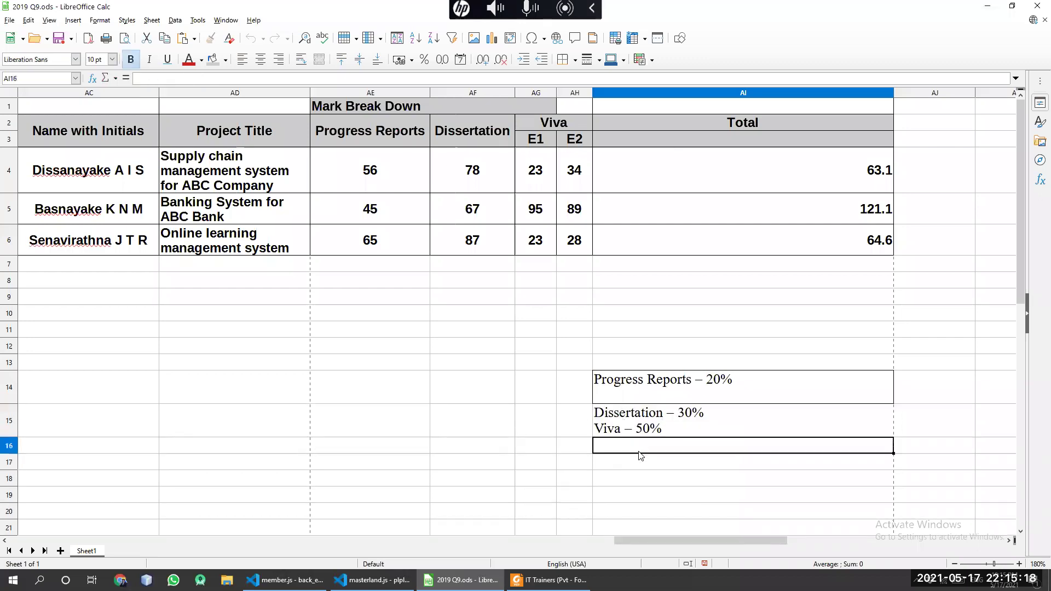
double_click(618, 446)
key(ctrl+v)
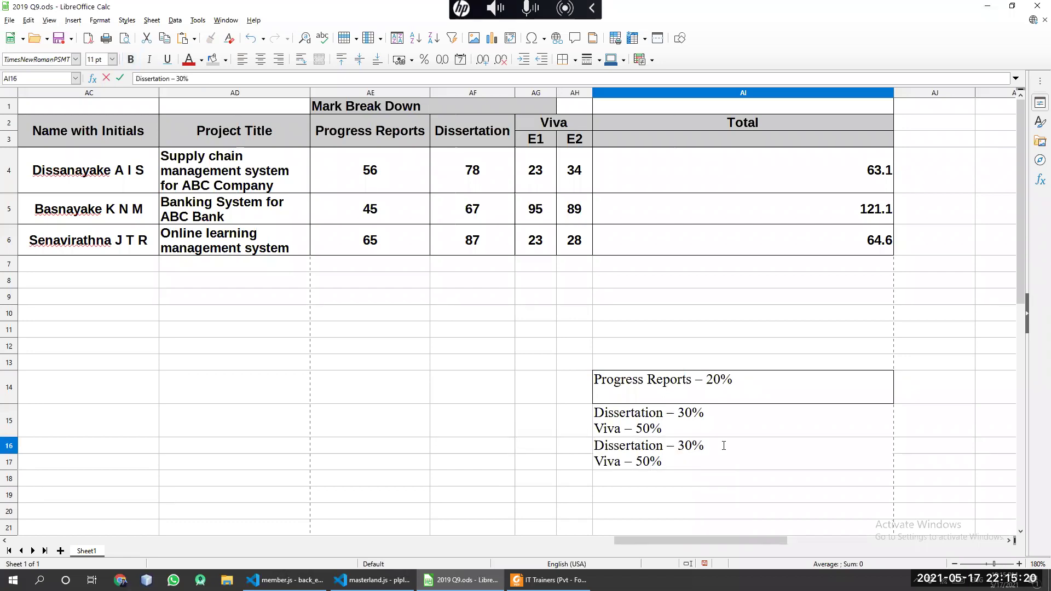
drag(720, 445, 577, 445)
key(BackSpace)
Delete the Viva – 50% text from AI15, keeping only Dissertation – 30%
click(614, 429)
double_click(664, 426)
drag(664, 425, 600, 429)
key(BackSpace)
key(Return)
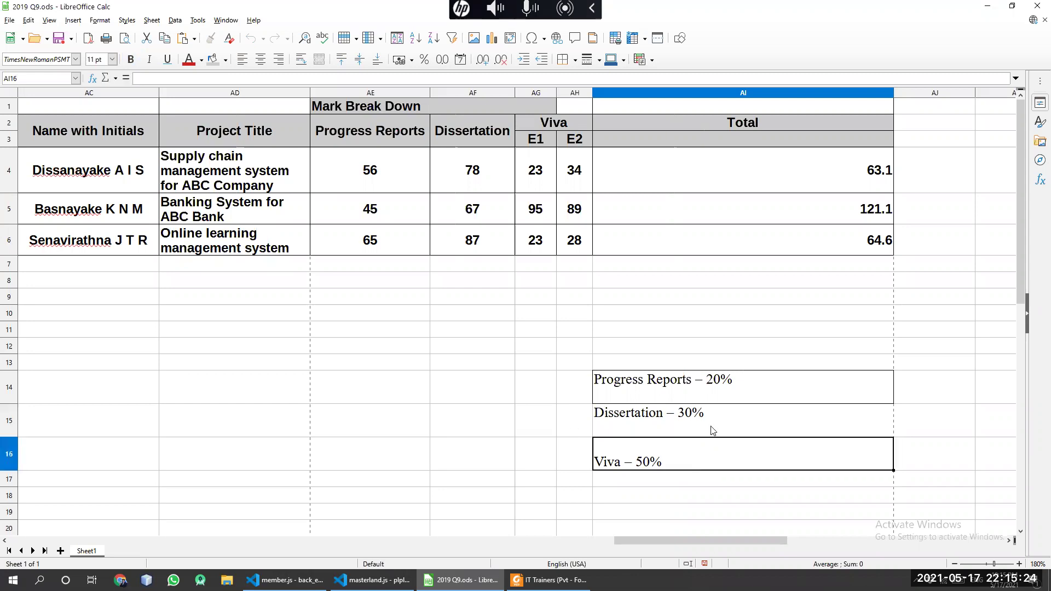
Remove the leftover blank lines from the criteria cells AI14, AI15 and AI16
click(710, 400)
double_click(709, 396)
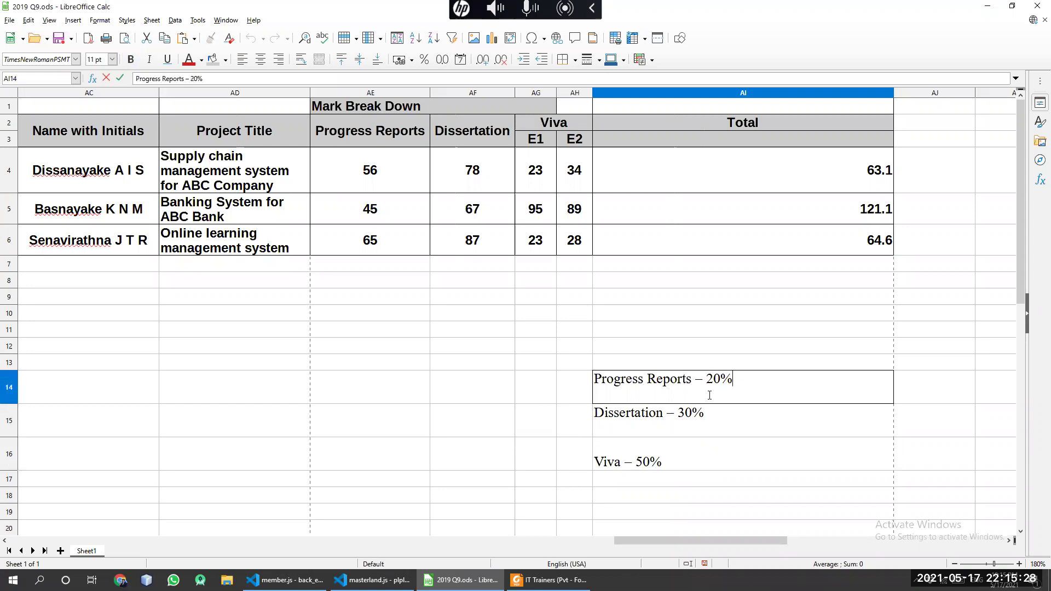
key(Return)
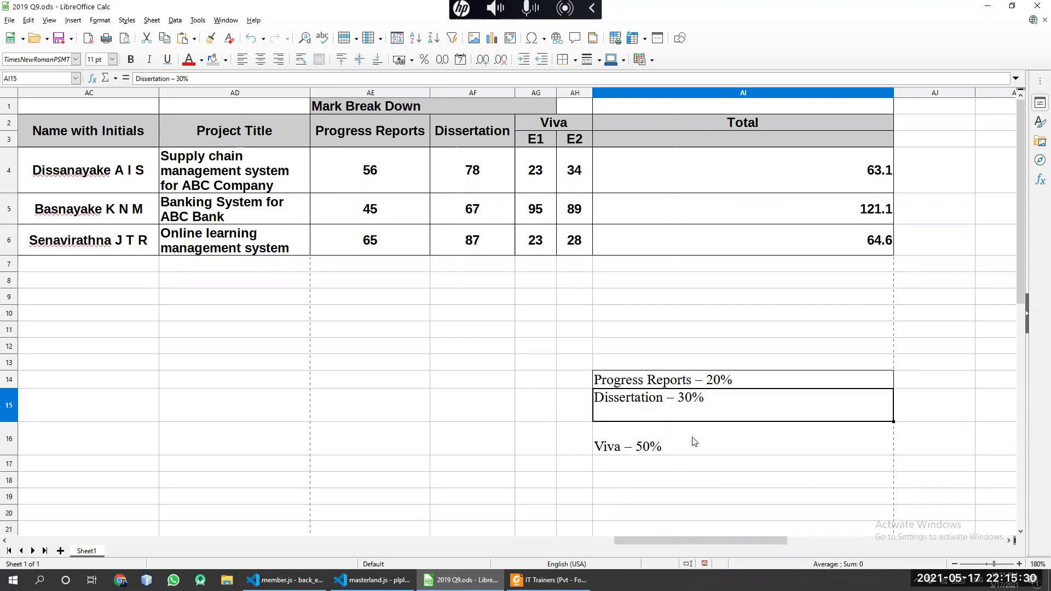
click(693, 438)
double_click(686, 441)
key(Home)
key(BackSpace)
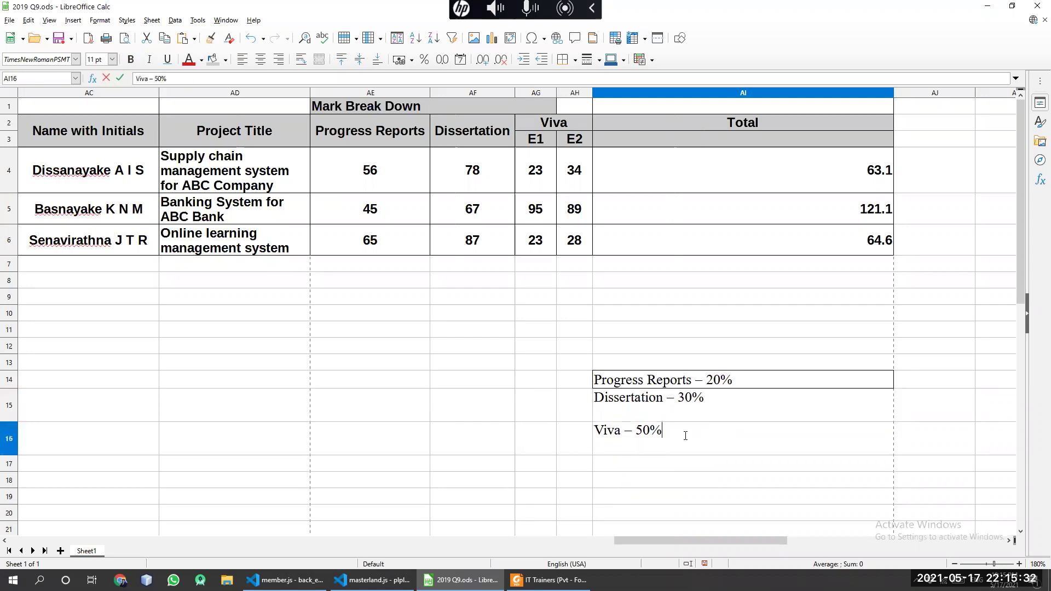
double_click(674, 415)
key(Delete)
drag(709, 479, 724, 502)
click(725, 499)
click(852, 463)
Enter the Progress Reports weight 20 in AJ14
click(907, 379)
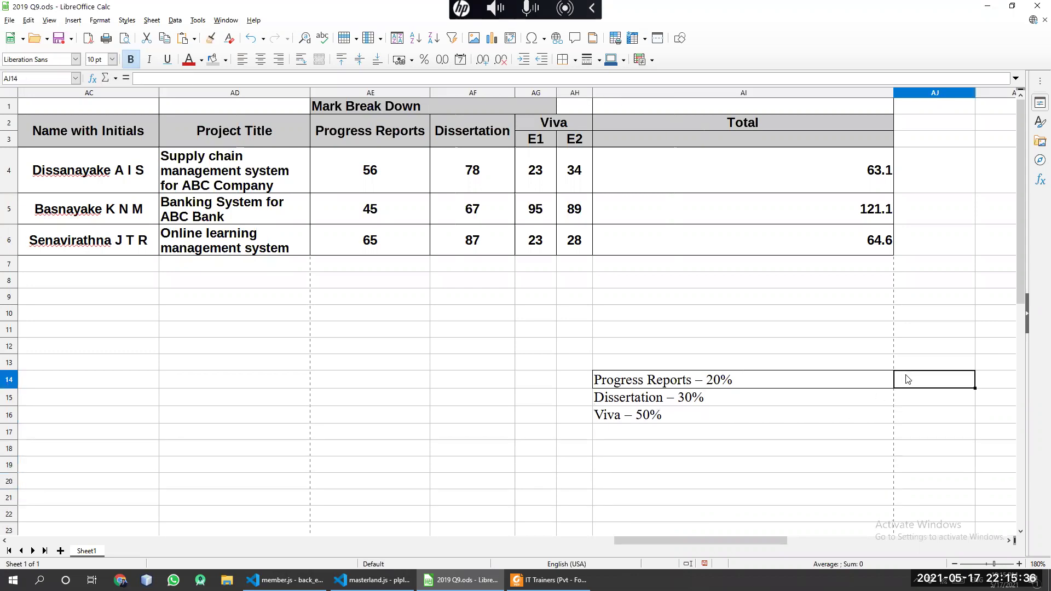
text(20)
key(Return)
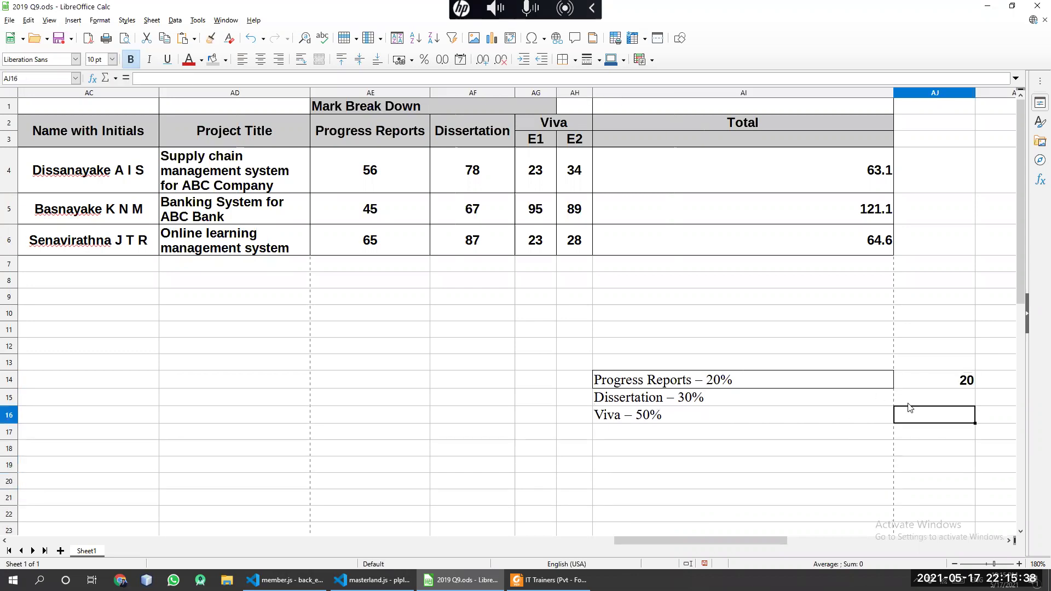
Enter the Dissertation weight 30 in AJ15 and the Viva weight 50 in AJ16
text(3)
key(Return)
text(50)
click(916, 465)
Remove the percentages and dashes from the AI14 and AI15 labels, leaving Progress Reports and Dissertation
click(750, 385)
double_click(730, 378)
drag(729, 379, 695, 378)
key(BackSpace)
click(717, 396)
double_click(719, 396)
key(BackSpace)
key(BackSpace)
key(BackSpace)
key(BackSpace)
key(BackSpace)
key(BackSpace)
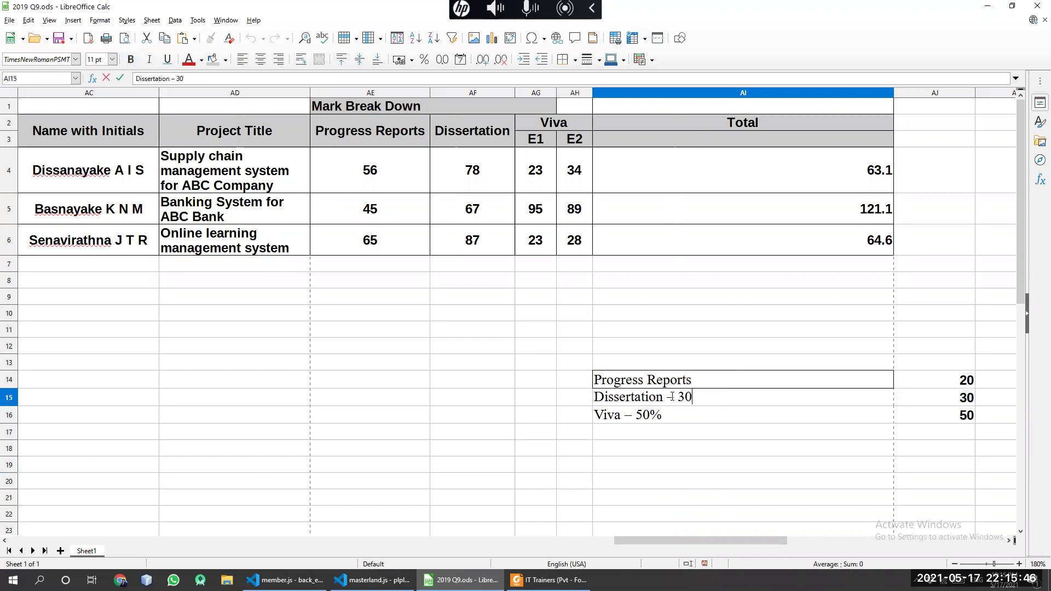
Delete the – 50% part from the label in AI16 so it reads only Viva
click(679, 416)
double_click(679, 415)
triple_click(679, 416)
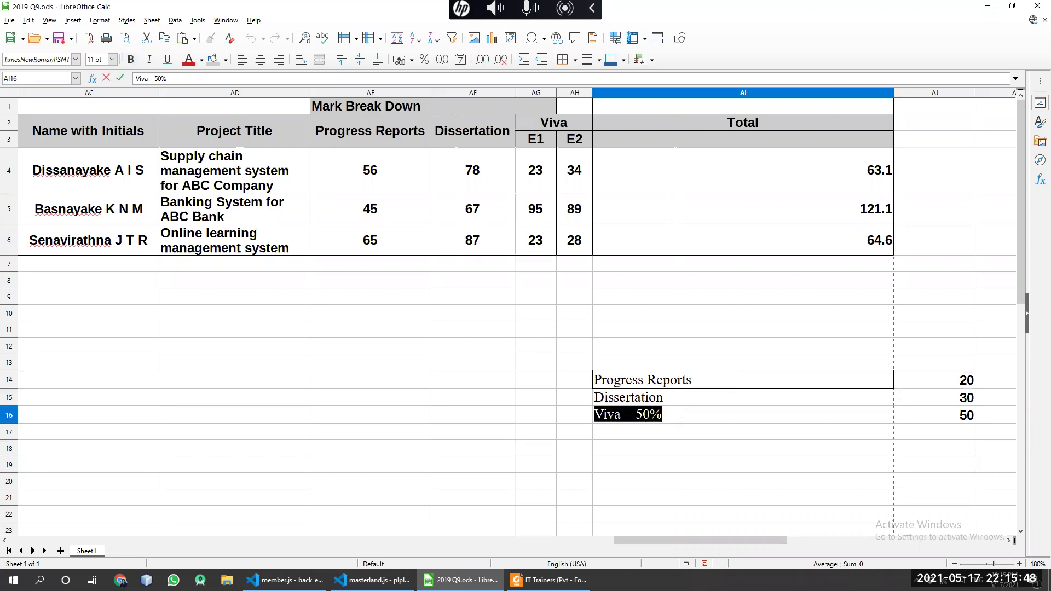
click(679, 416)
key(BackSpace)
key(BackSpace)
key(BackSpace)
key(BackSpace)
key(BackSpace)
key(BackSpace)
click(687, 446)
click(749, 487)
Move the criteria labels and weights from AI14:AJ16 to the block starting at AD11
drag(983, 398, 949, 394)
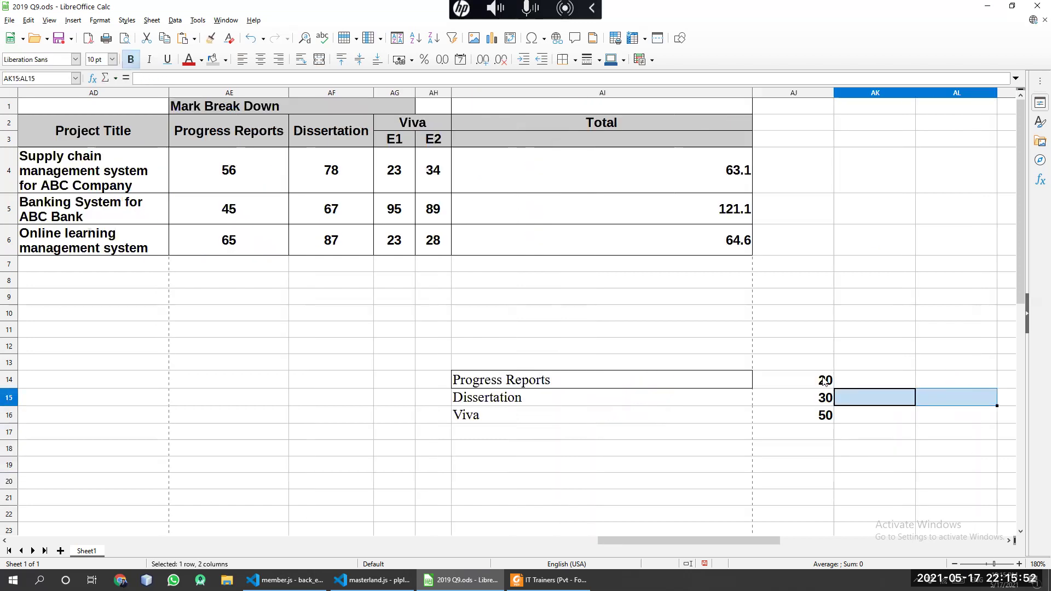
click(794, 380)
drag(644, 386, 799, 414)
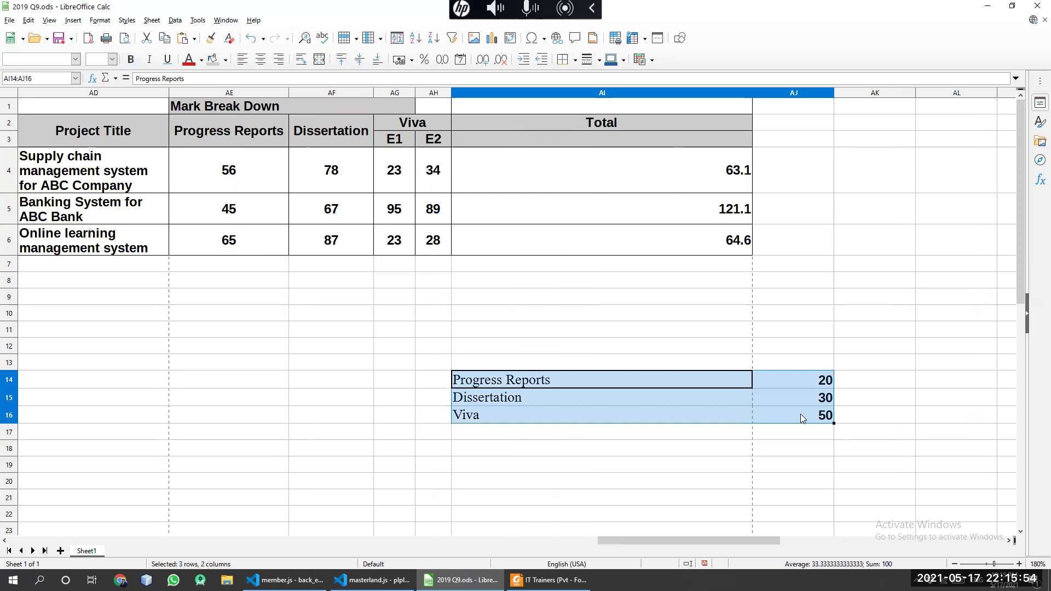
key(ctrl+x)
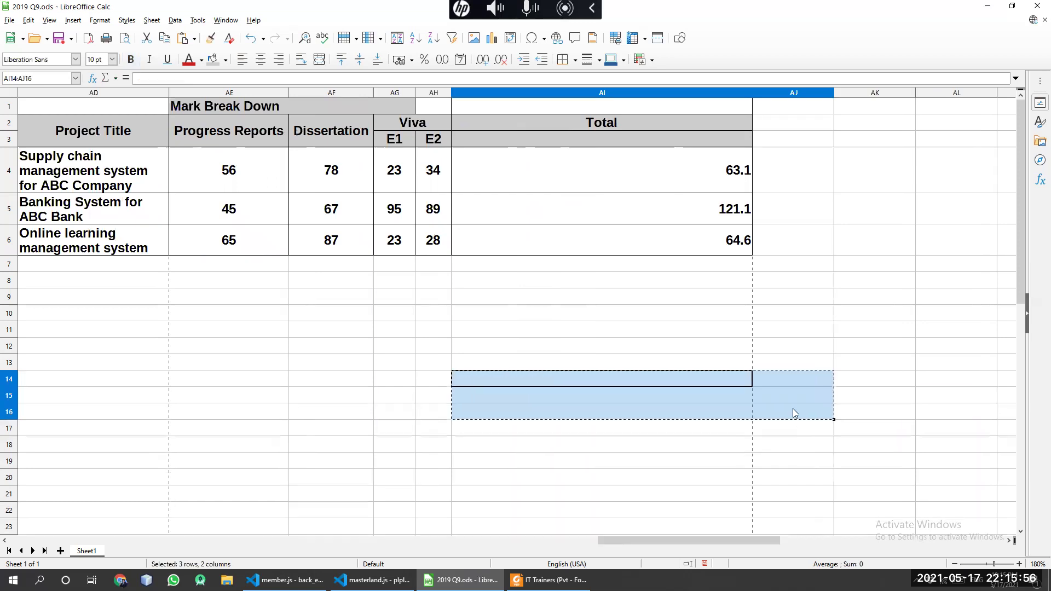
click(642, 337)
click(877, 123)
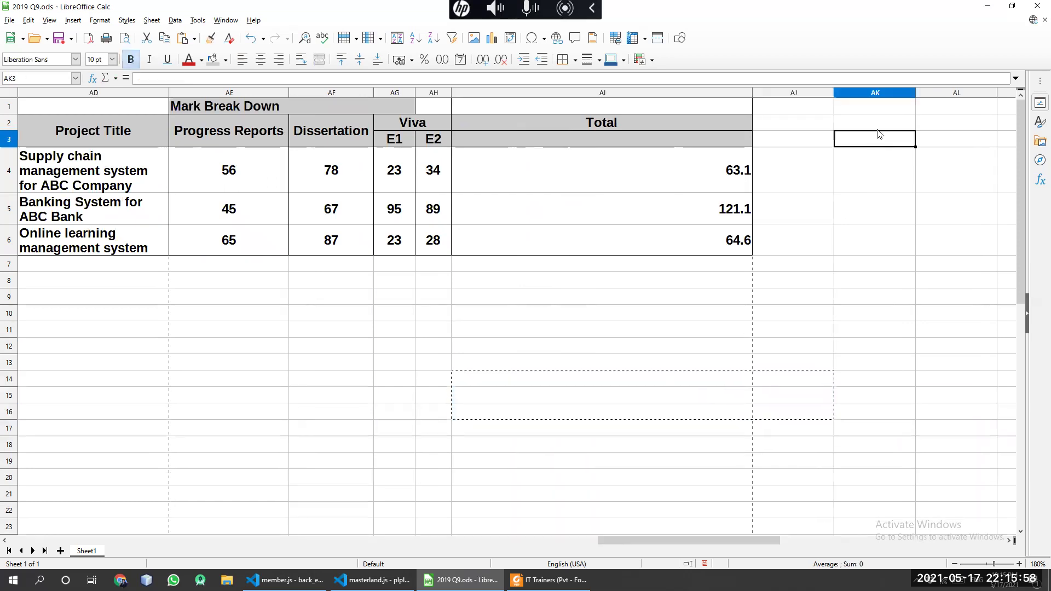
click(229, 130)
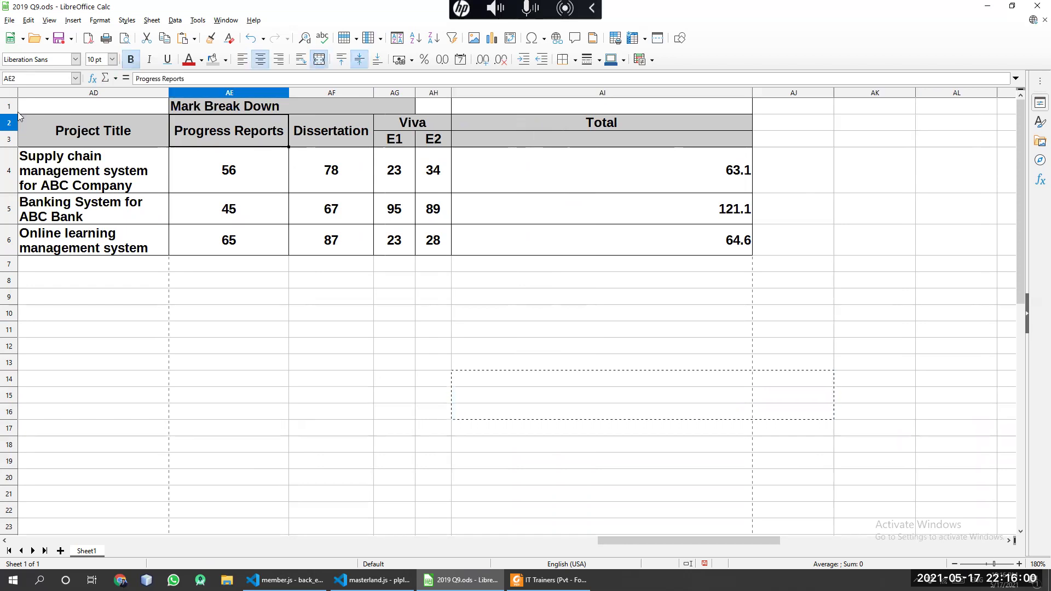
click(874, 141)
click(905, 208)
click(131, 329)
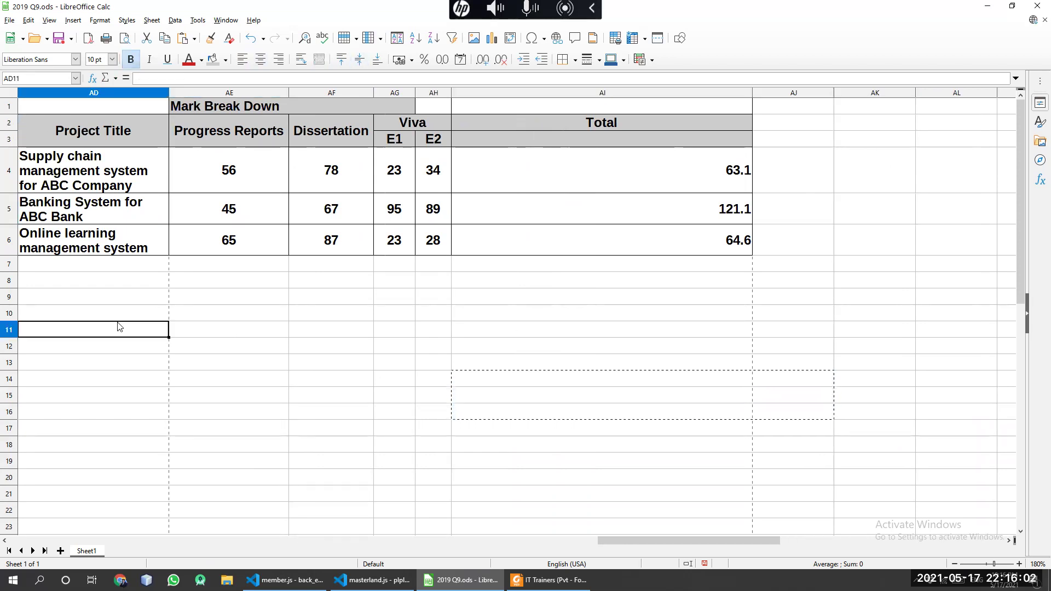
key(ctrl+v)
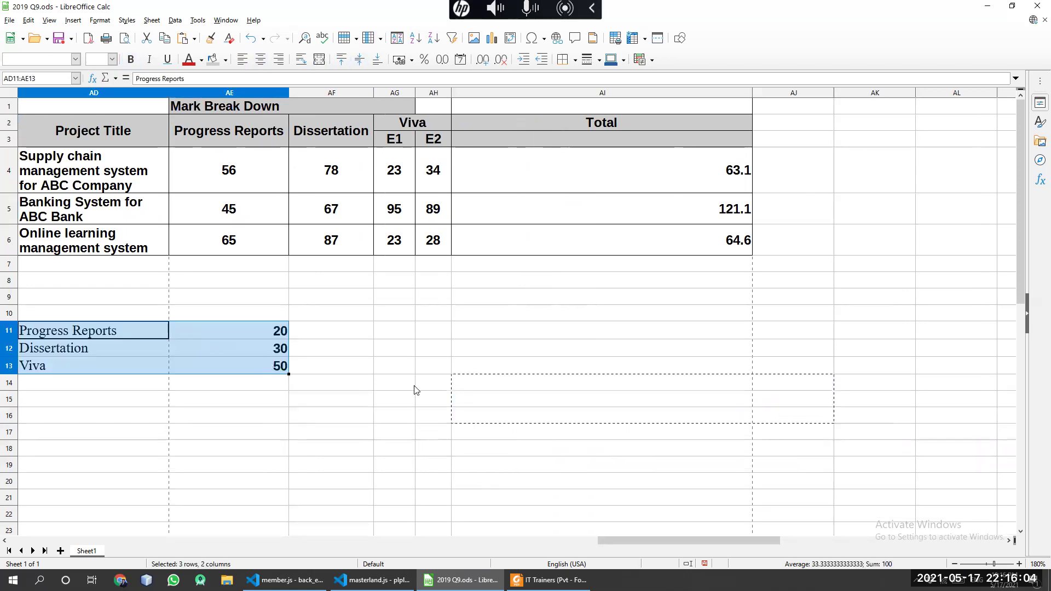
click(413, 388)
click(635, 404)
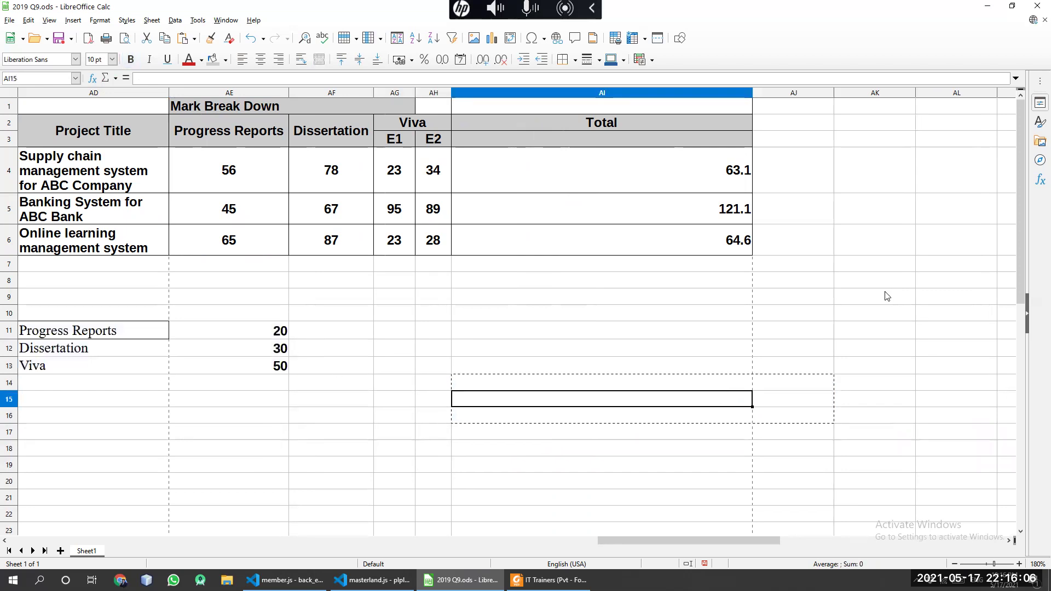
click(244, 330)
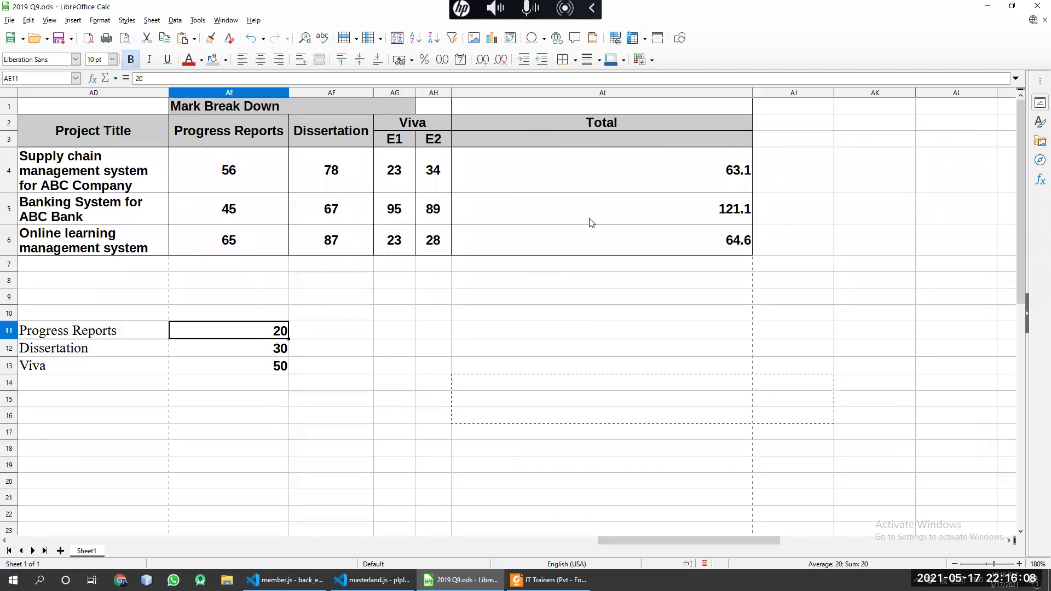
click(667, 167)
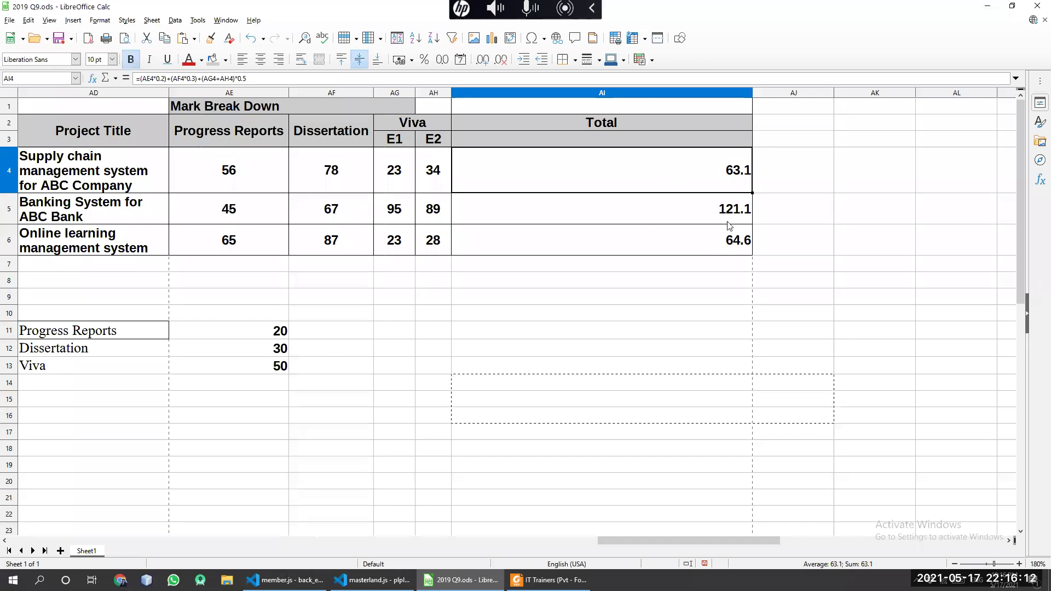
double_click(721, 172)
click(714, 211)
text(1)
click(712, 215)
key(Escape)
Replace the Total formula in AI4 with =AE4*AE11
text(=)
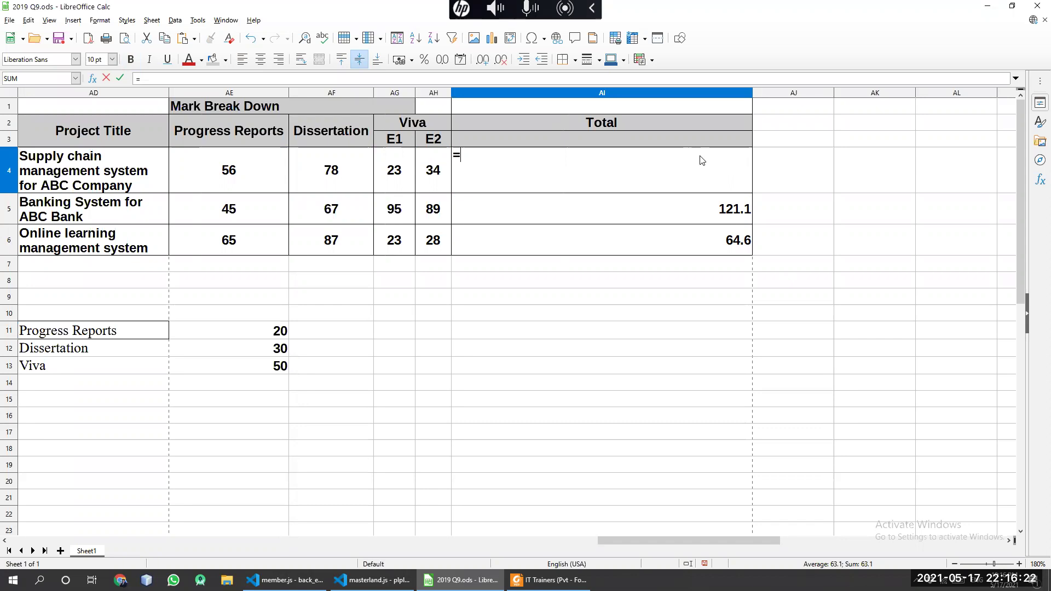
click(251, 189)
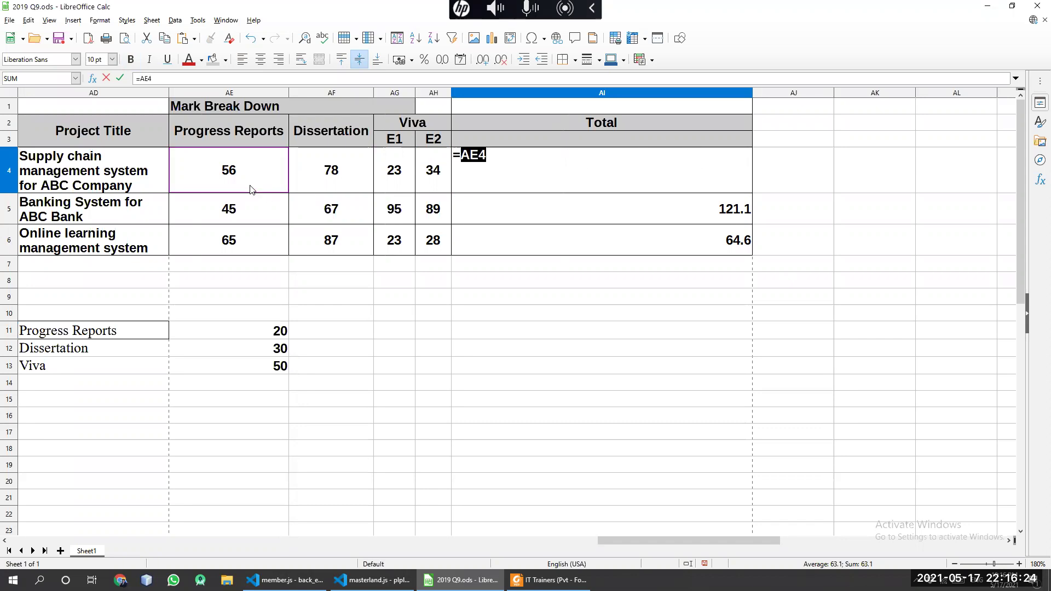
click(553, 157)
click(269, 334)
click(558, 181)
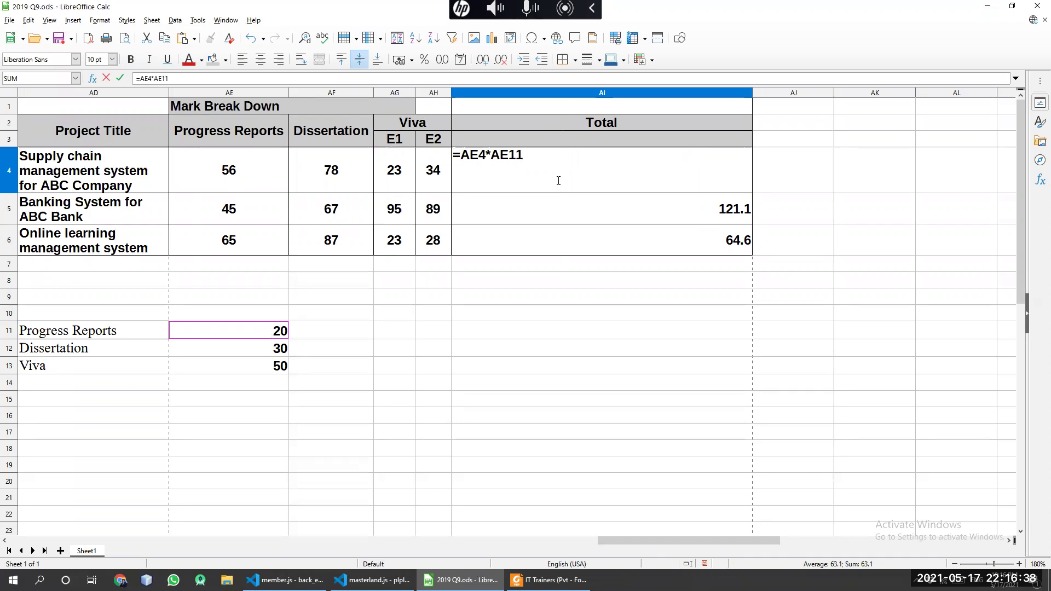
key(Return)
click(714, 176)
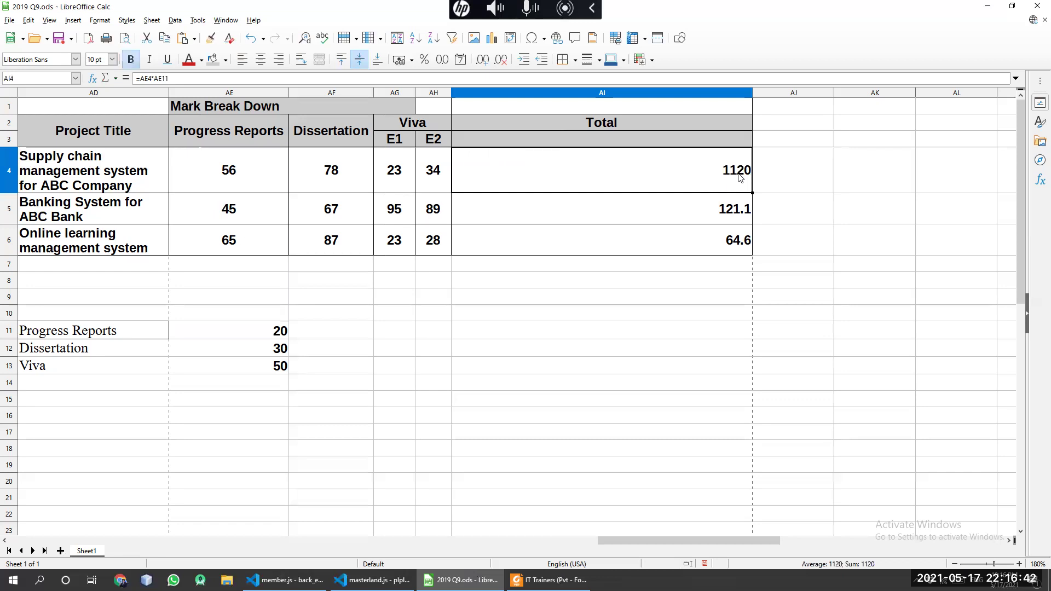
double_click(257, 332)
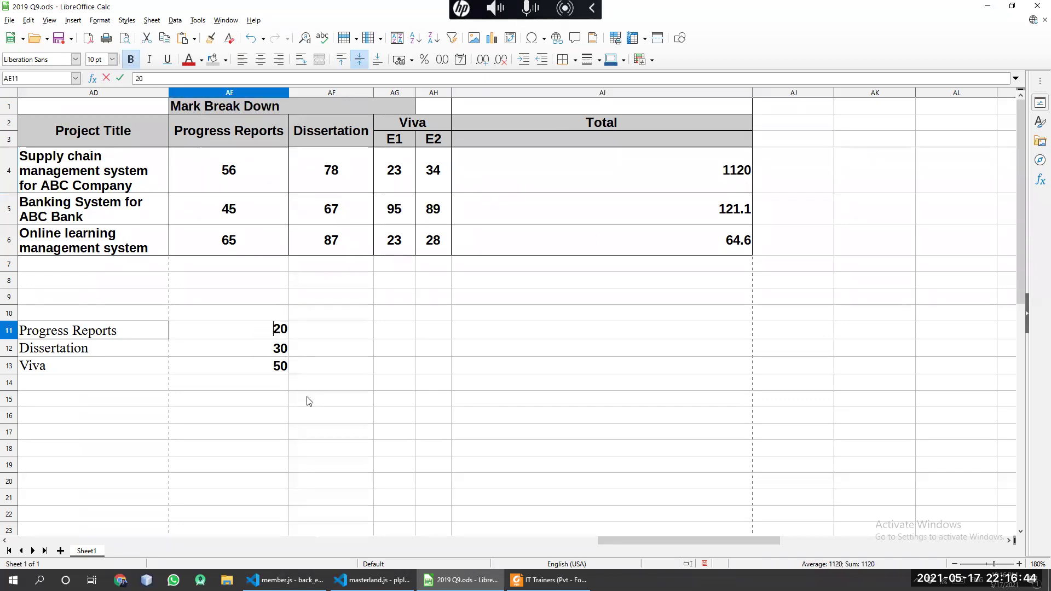
click(309, 401)
drag(278, 338, 286, 366)
click(316, 368)
double_click(264, 329)
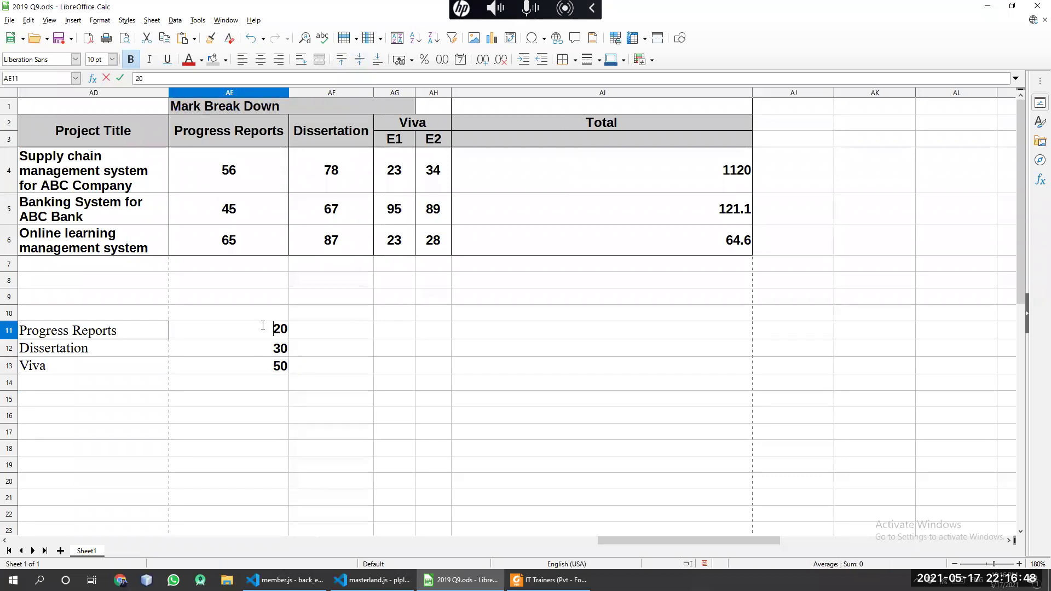
Format the weights in AE11:AE13 as Percent with two decimal places
drag(267, 328, 277, 370)
right_click(276, 405)
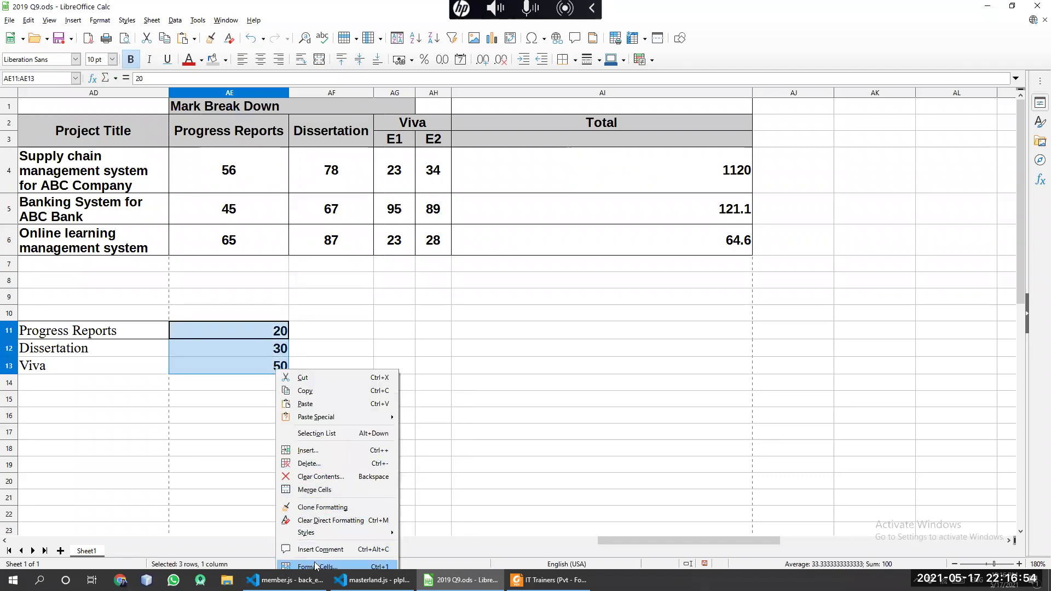
key(Escape)
key(ctrl+1)
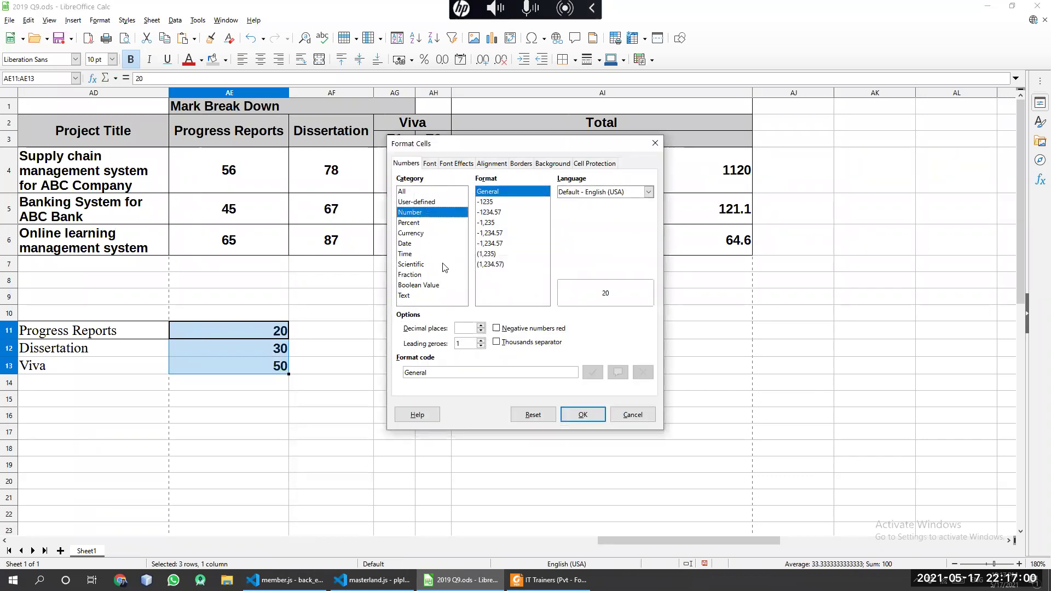
click(417, 275)
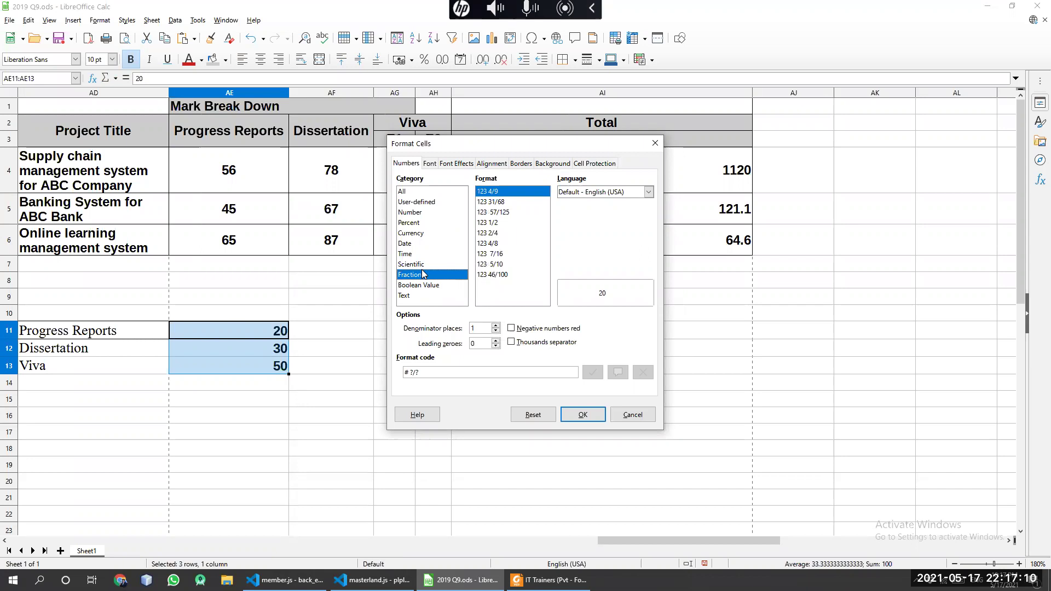
click(412, 217)
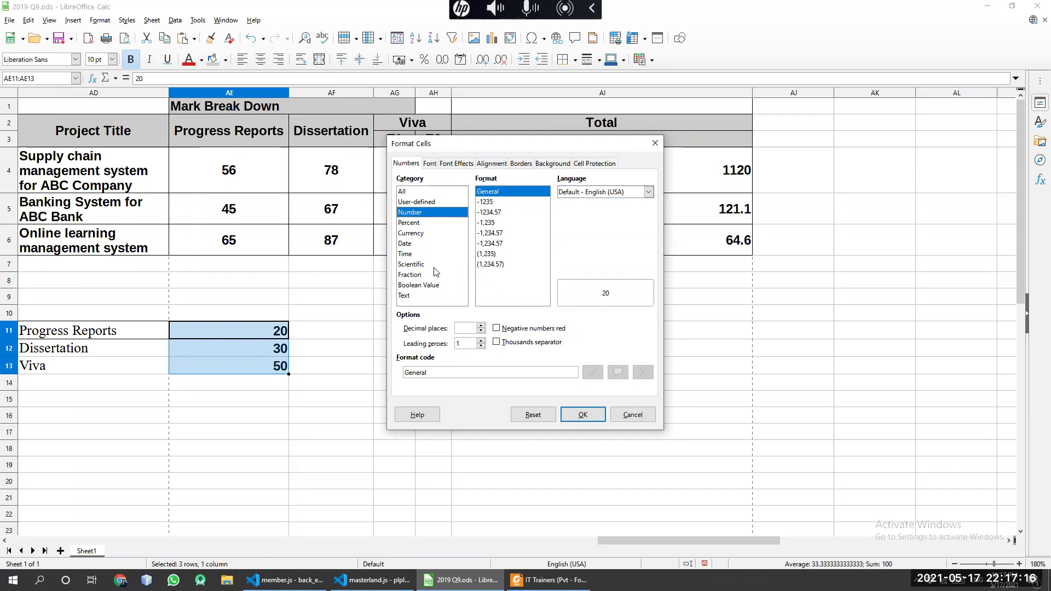
click(419, 203)
click(417, 213)
click(418, 223)
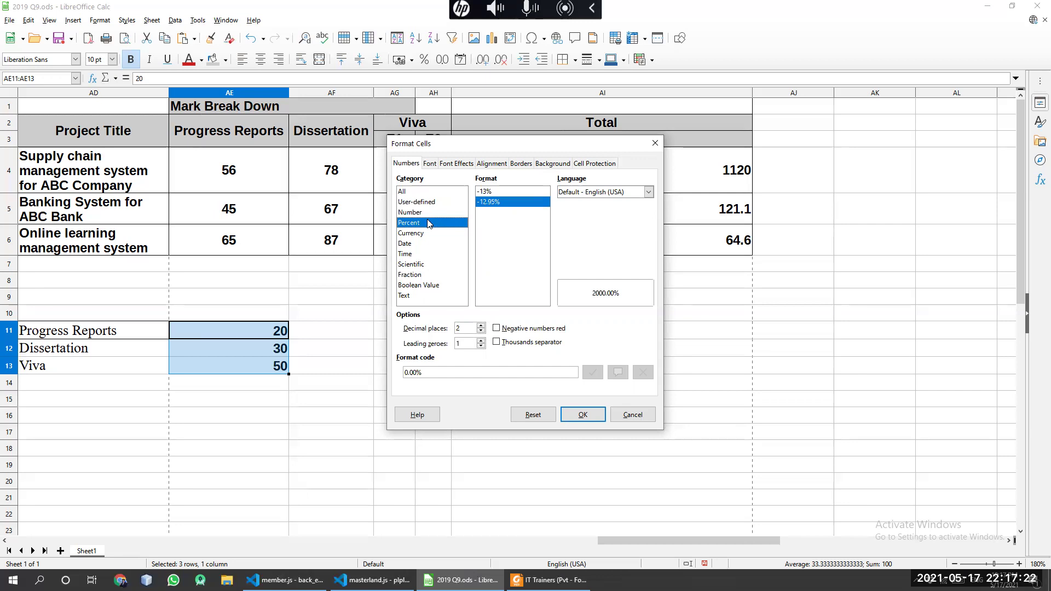
click(572, 416)
click(537, 412)
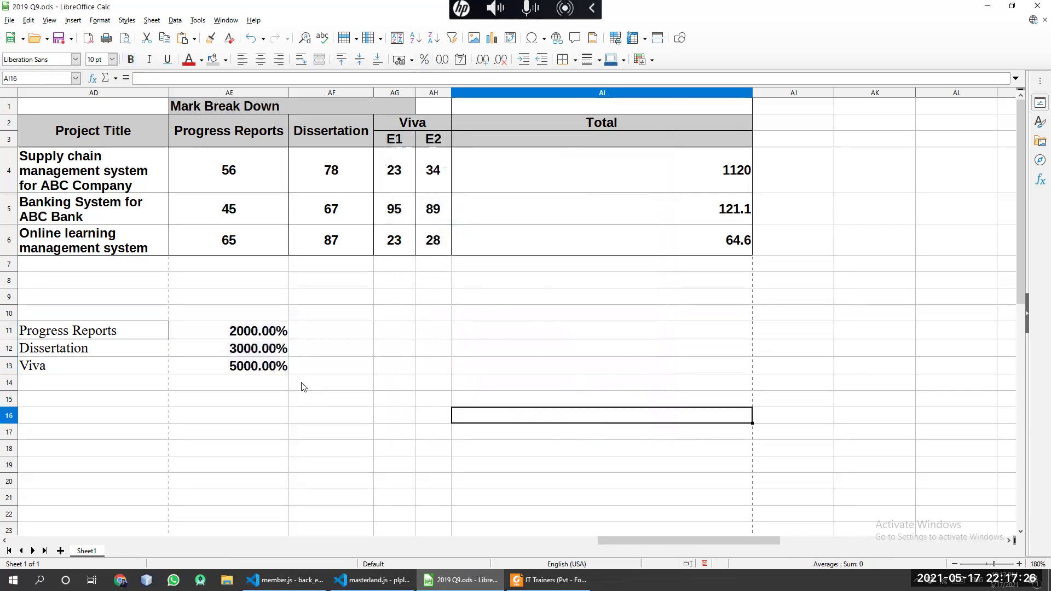
Set the weights to 20% in AE11, 30% in AE12 and 50% in AE13
click(268, 339)
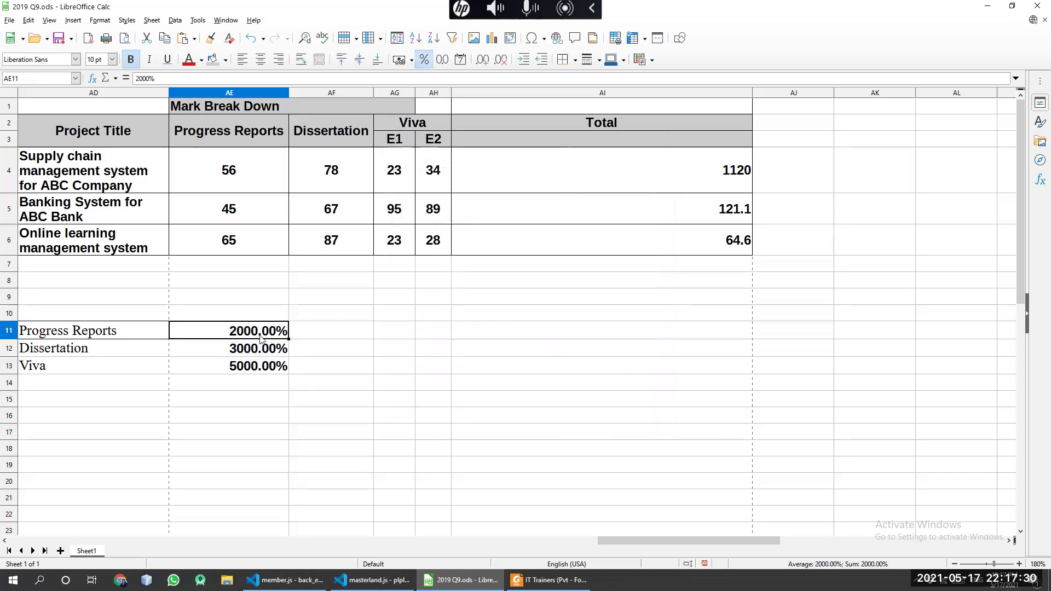
text(20)
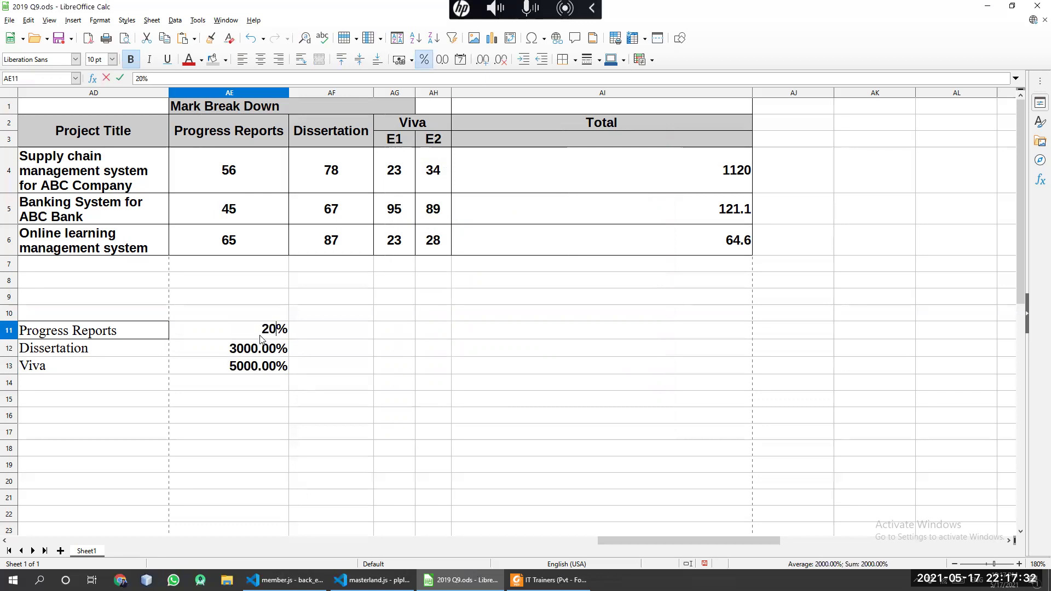
key(Return)
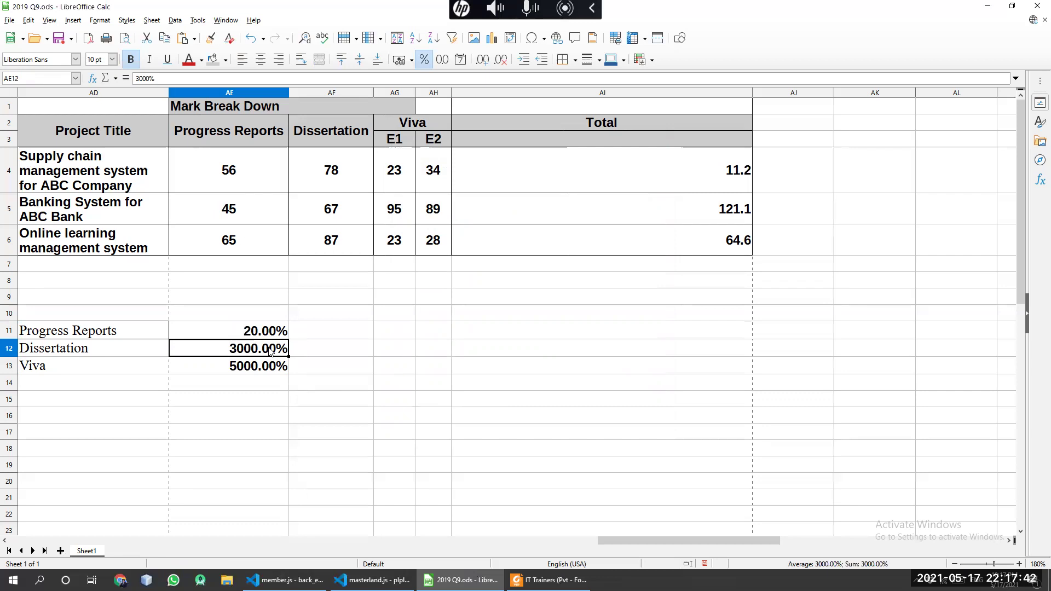
text(20%)
key(BackSpace)
key(BackSpace)
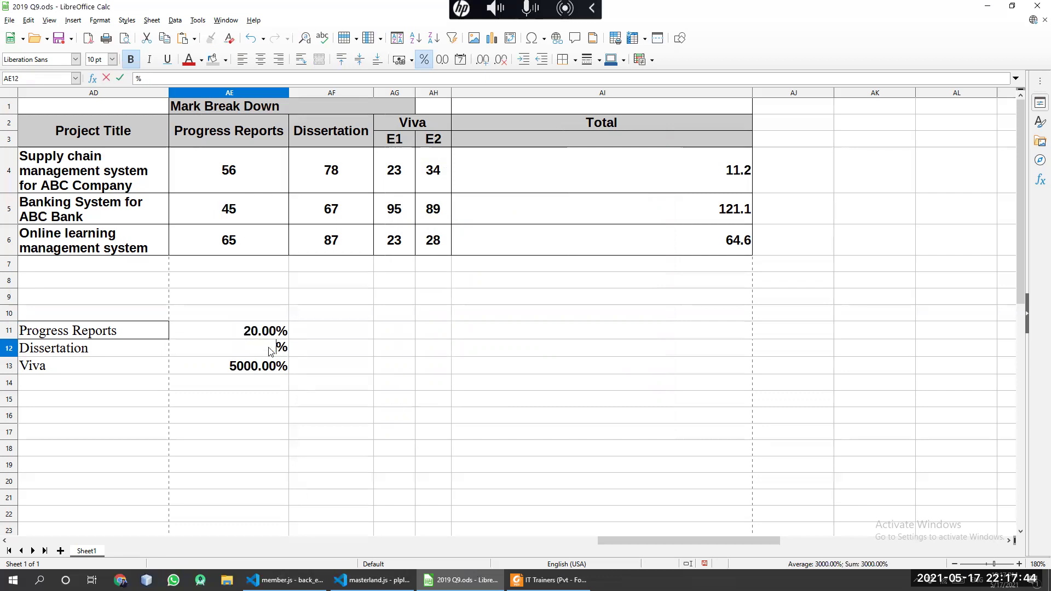
text(30)
key(Return)
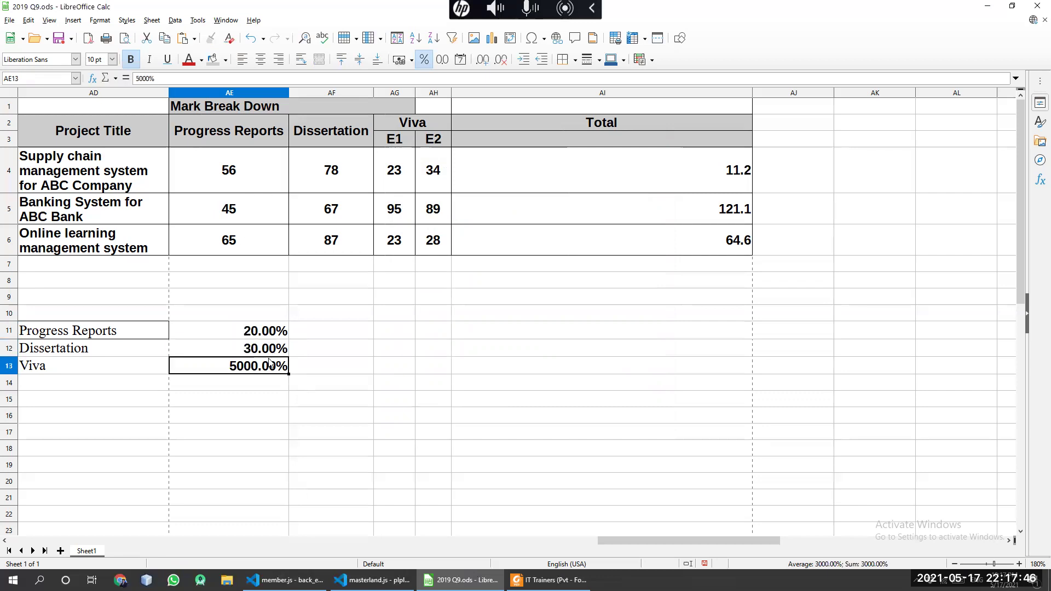
text(50)
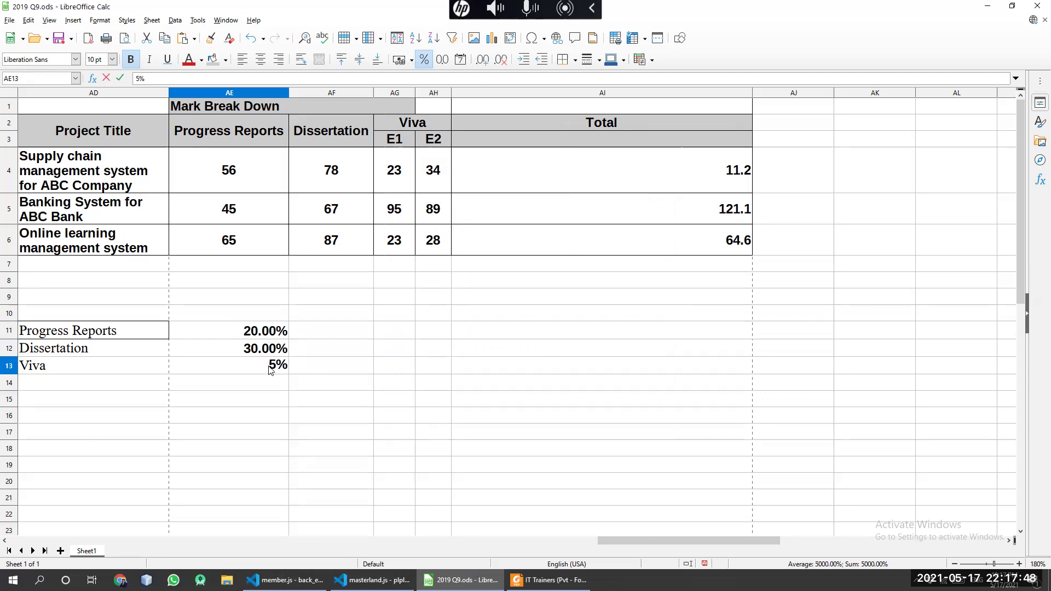
key(Return)
click(342, 401)
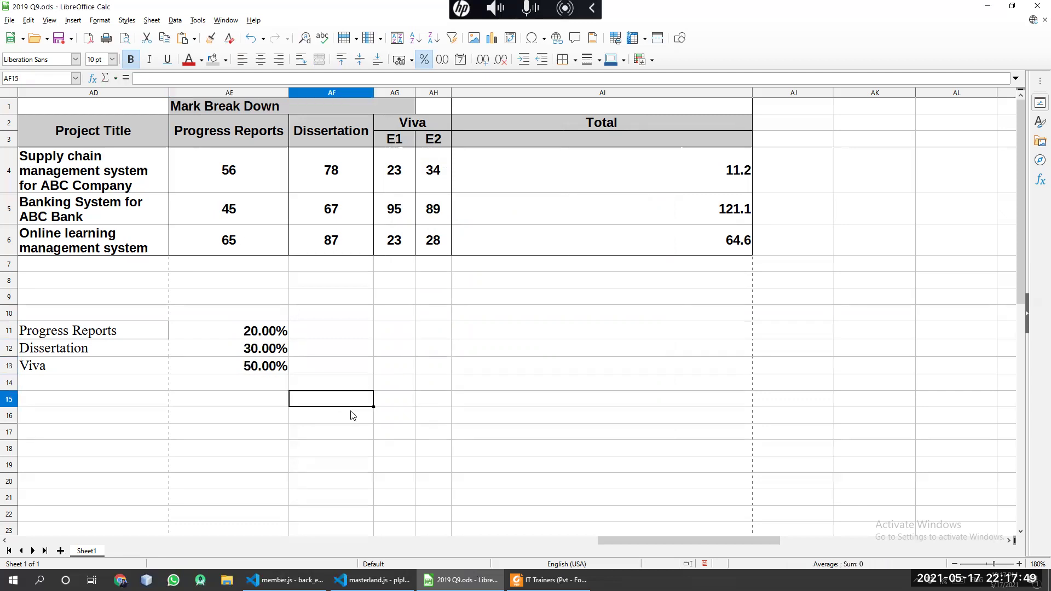
Enter the sample values 10 in AG11 and 0.1 in AG12
click(465, 335)
click(404, 335)
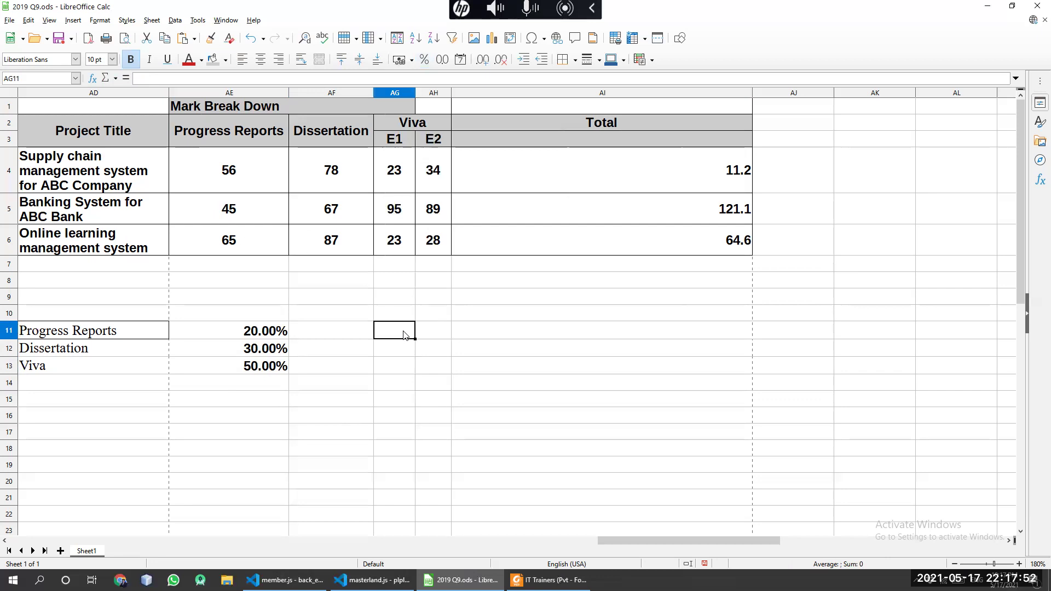
text(10)
key(Return)
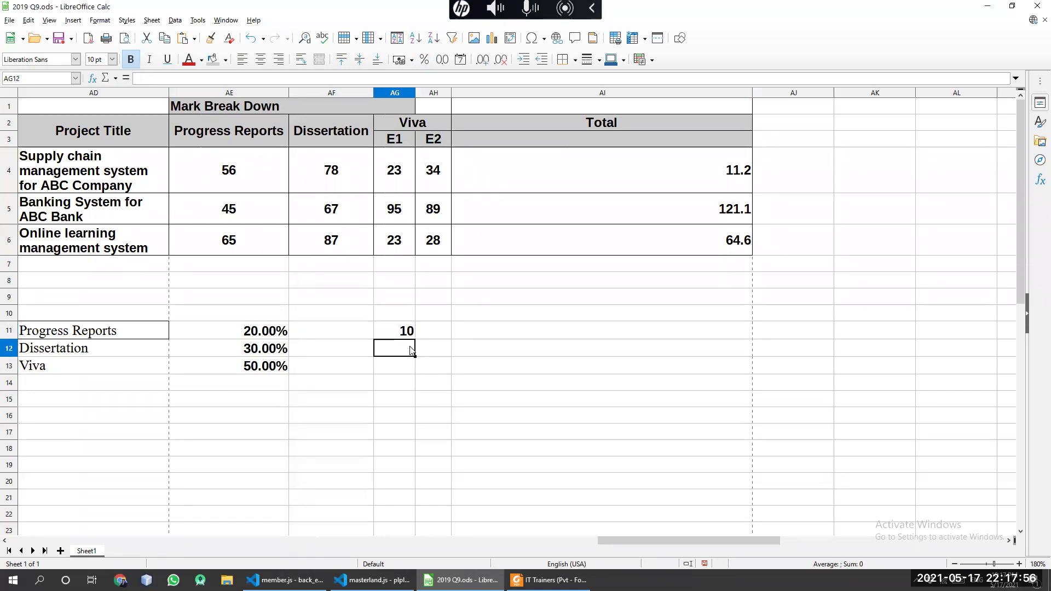
text(0.1)
click(421, 361)
Format the sample cells AG11:AG12 as Percent
drag(404, 334, 402, 350)
right_click(403, 353)
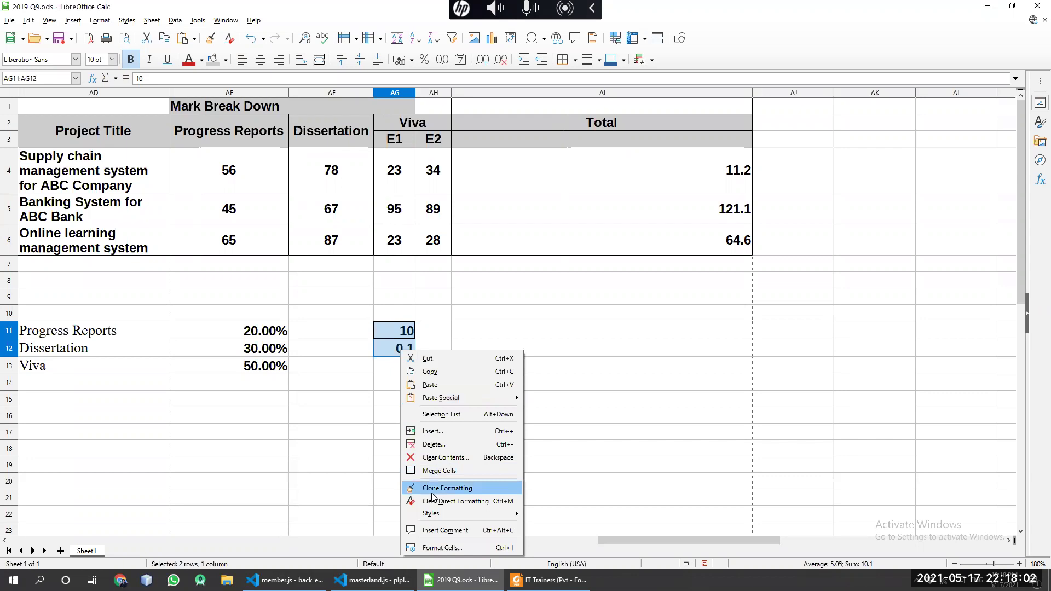
click(443, 548)
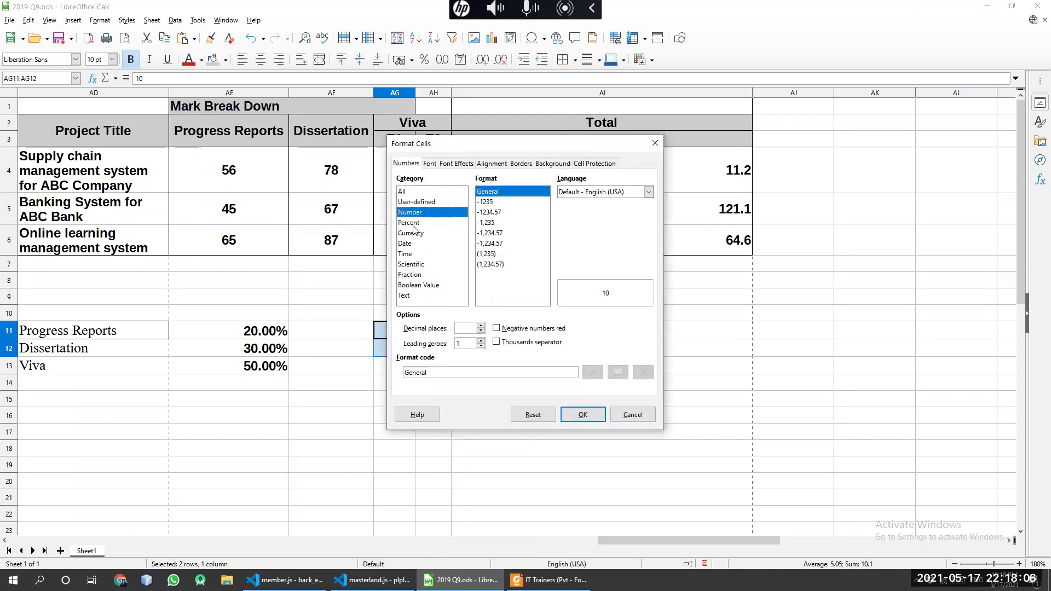
click(412, 224)
click(582, 414)
click(660, 457)
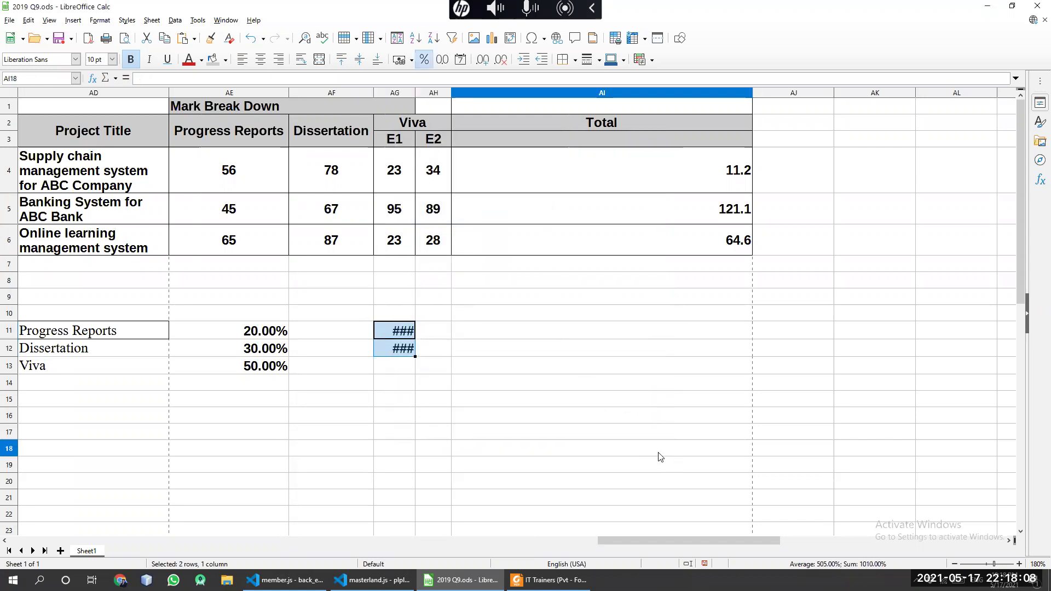
Widen column AG until both percent values fit, and check the values in AG11 and AG12
drag(414, 90, 422, 89)
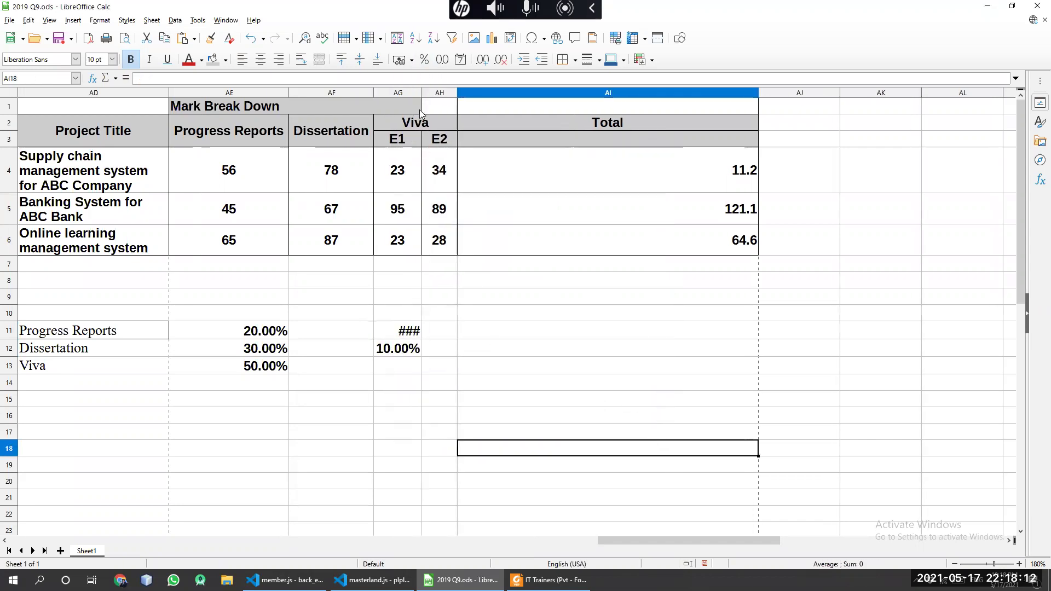
drag(421, 93, 449, 93)
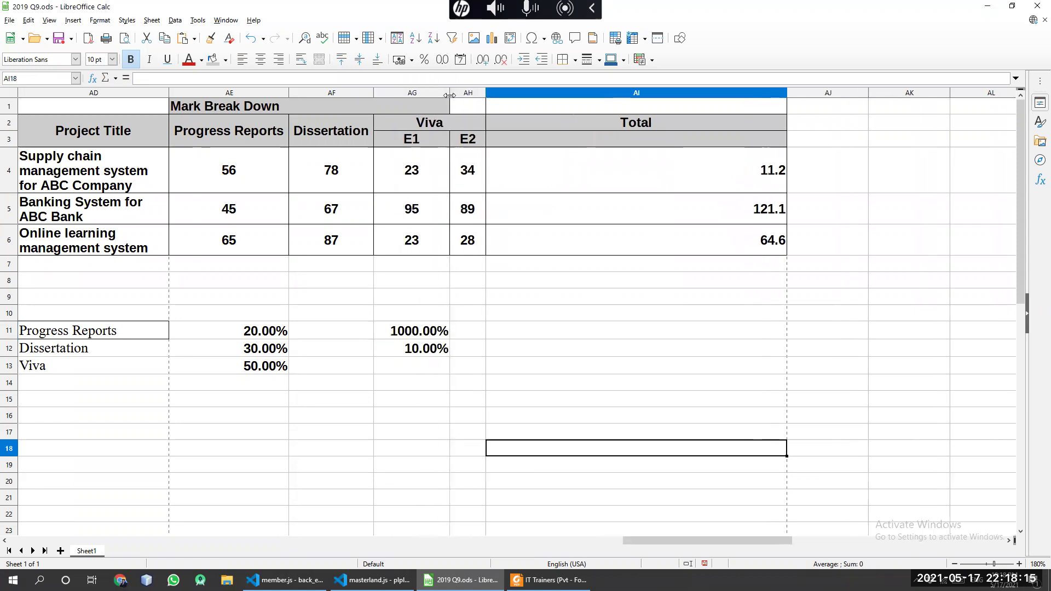
click(476, 386)
click(413, 335)
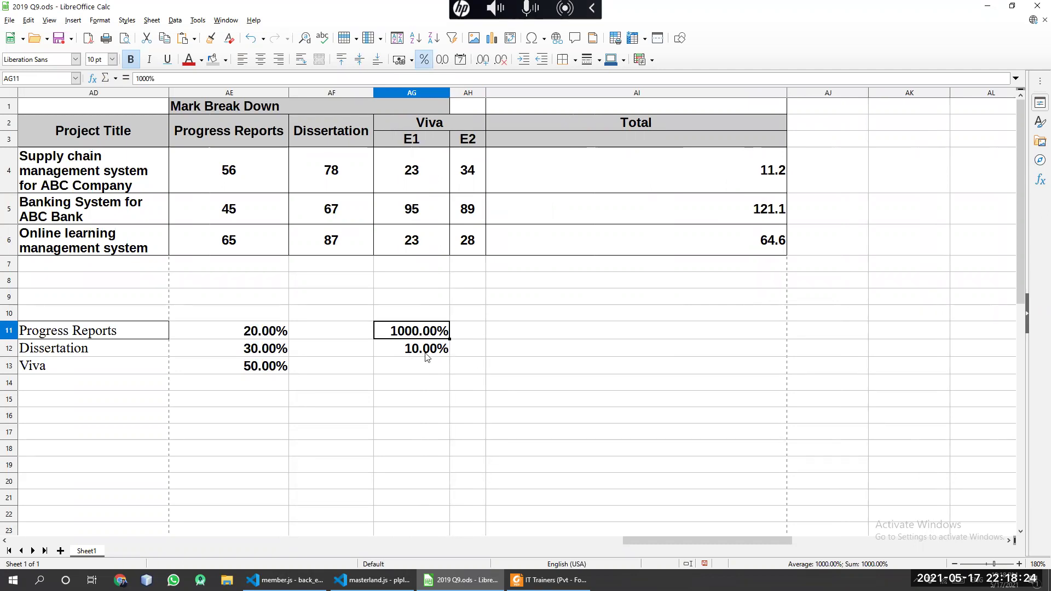
click(423, 354)
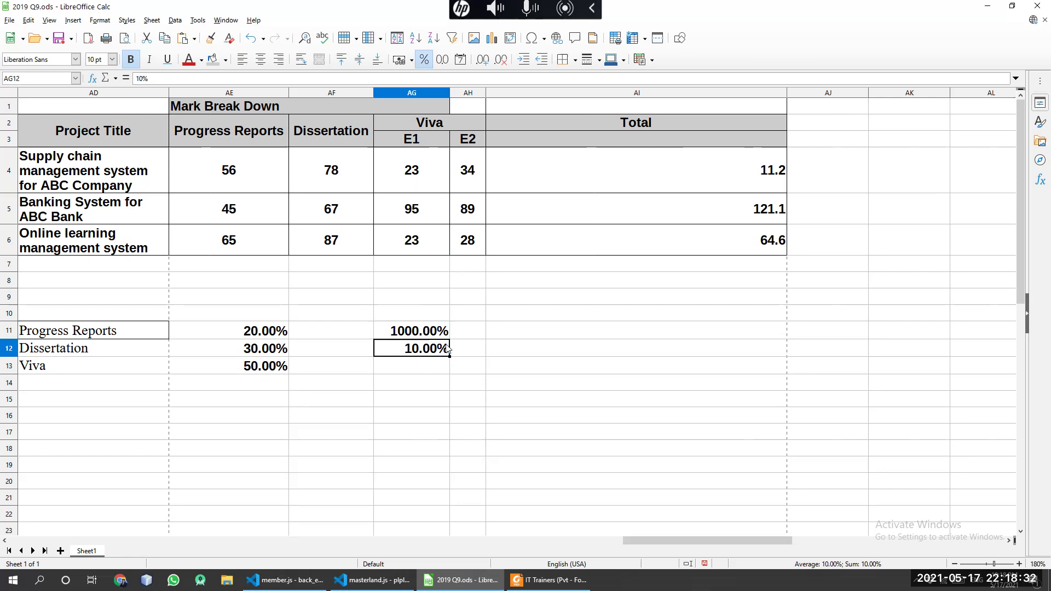
Delete the sample values from AG11:AG12 and narrow column AG back to its earlier width
drag(442, 331, 438, 346)
key(Delete)
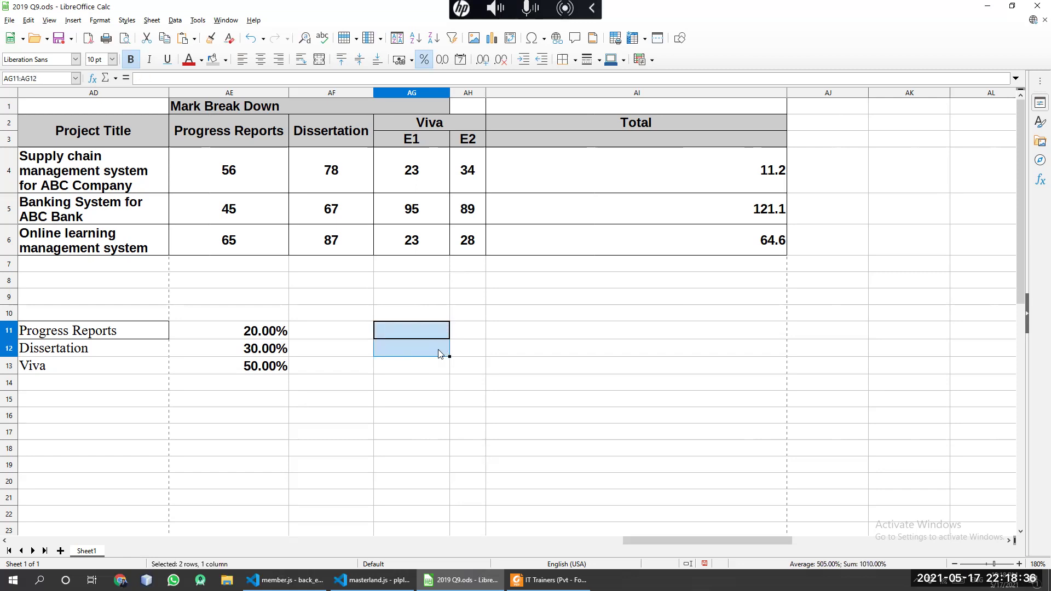
click(466, 366)
drag(449, 93, 415, 95)
click(504, 354)
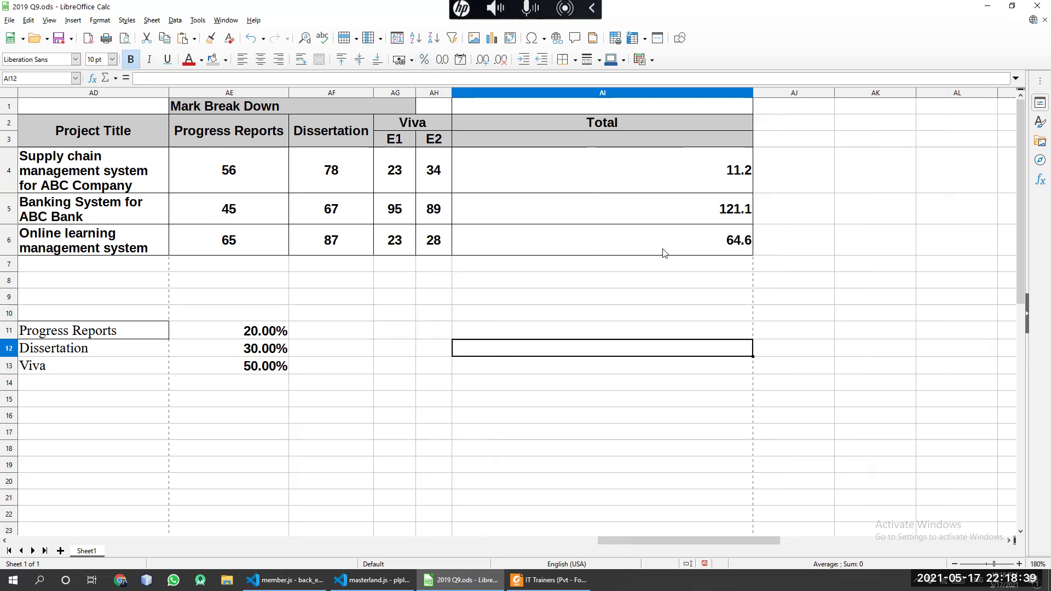
Examine the Total formula in AI4 and the Progress Reports weight in AE11 that it refers to
click(684, 184)
click(278, 333)
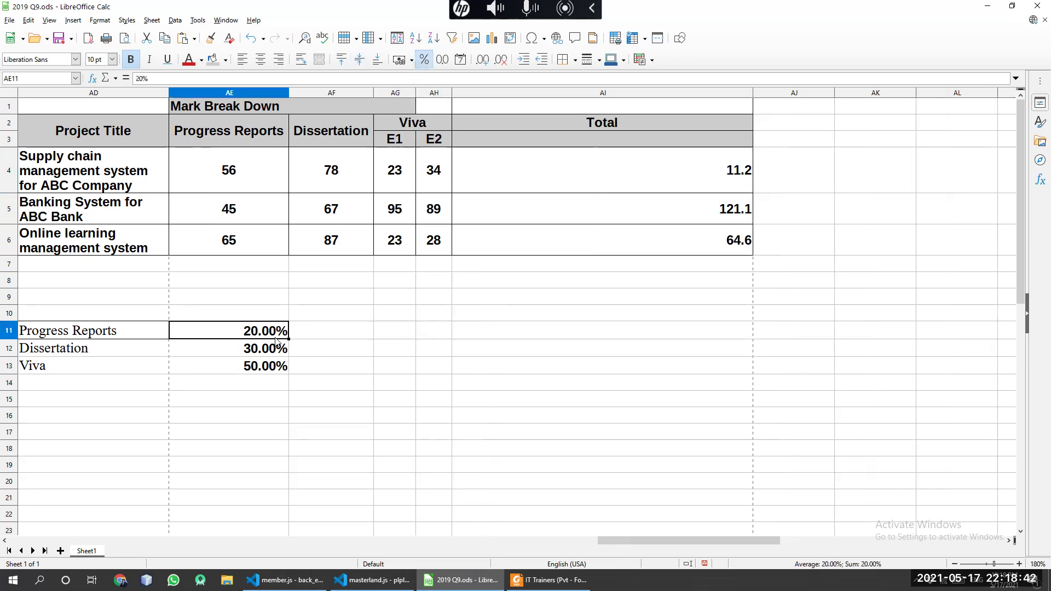
click(722, 174)
double_click(720, 170)
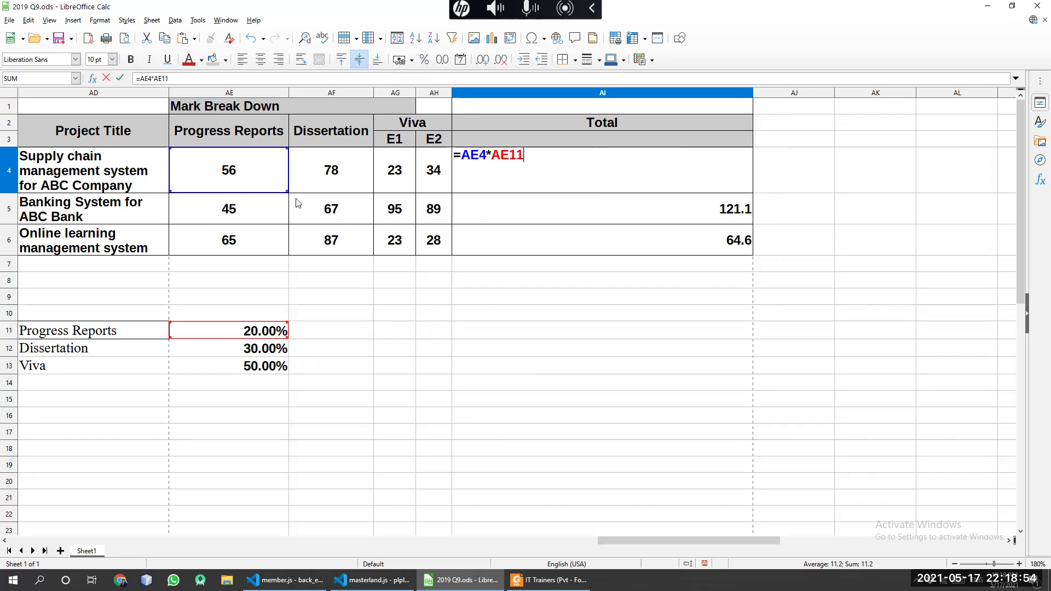
key(Return)
click(730, 184)
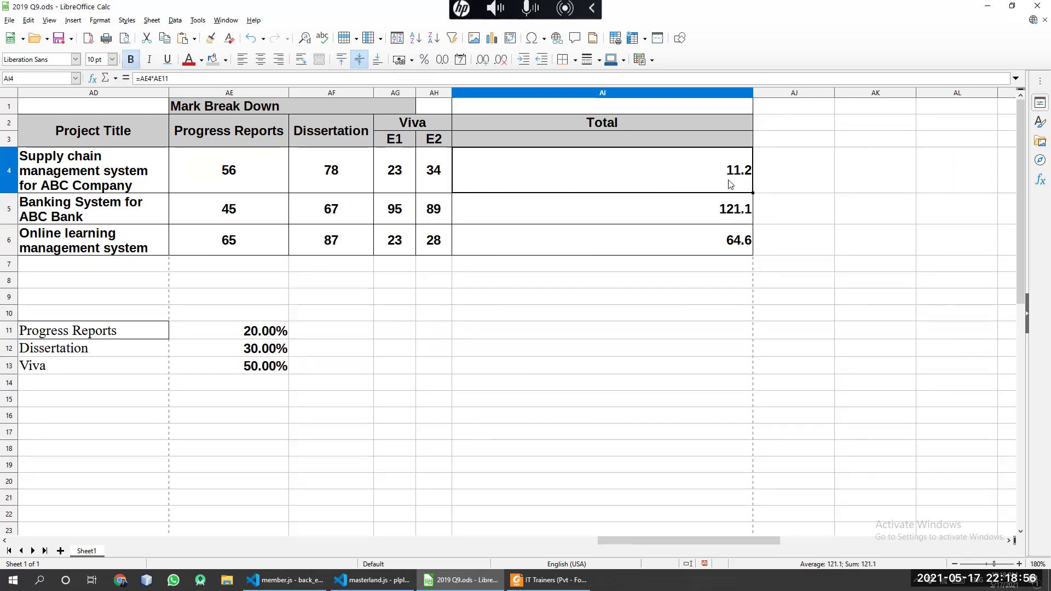
click(239, 335)
Extend the Total formula in AI4 with the weighted Dissertation mark, +AF4*AE12
double_click(627, 173)
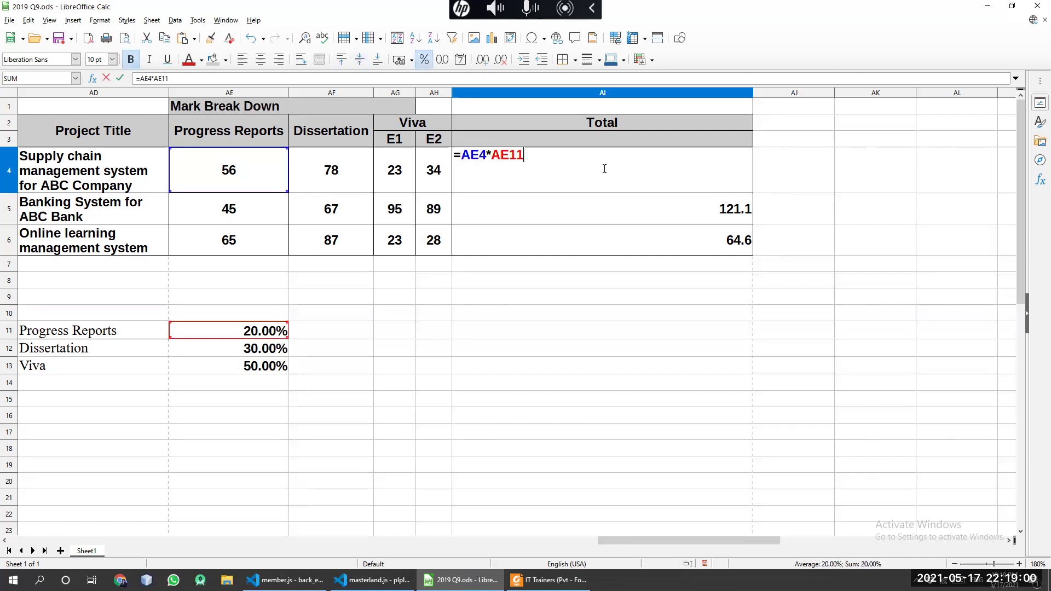
text(+)
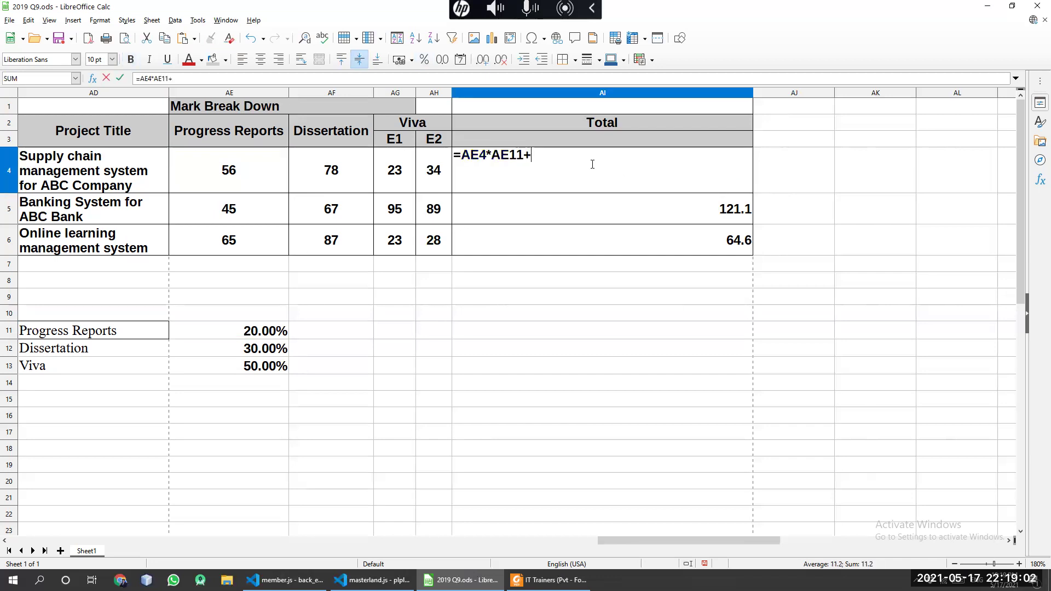
click(337, 178)
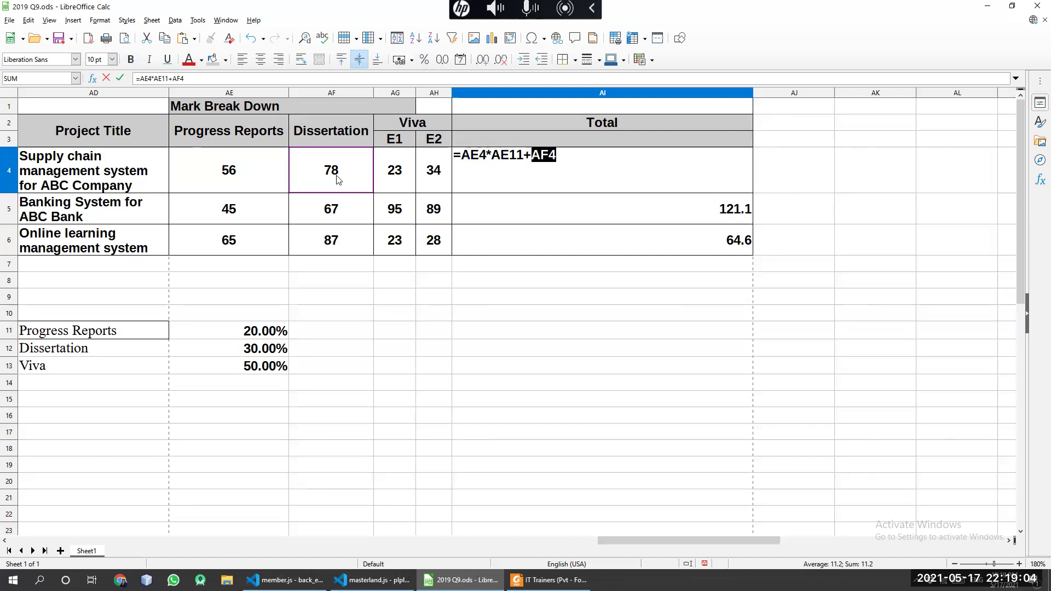
key(Right)
text(*)
click(275, 353)
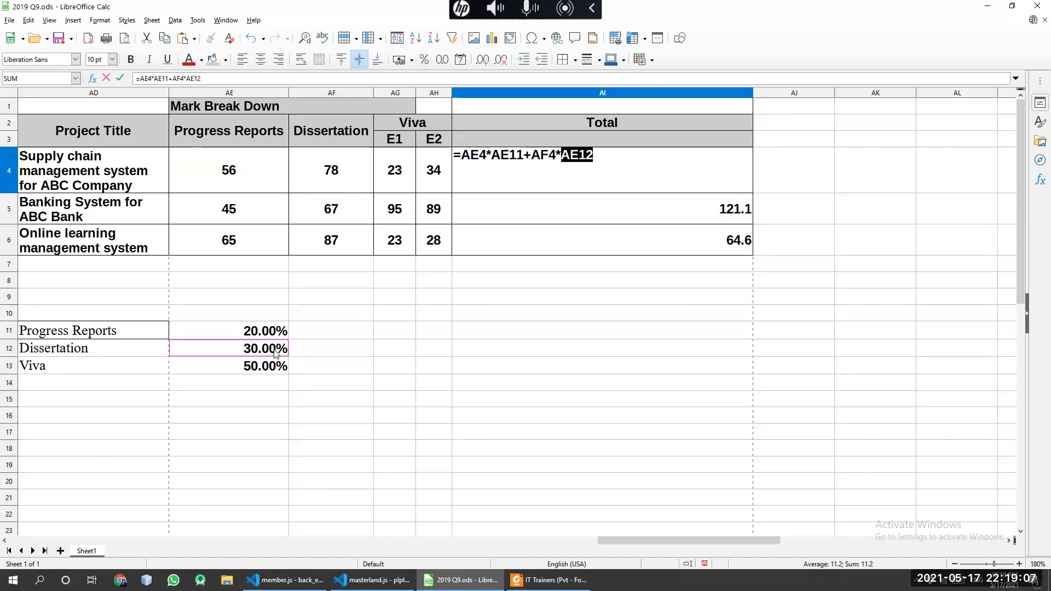
click(640, 176)
Append the weighted Viva marks to complete the AI4 formula as =AE4*AE11+AF4*AE12+(AG4+AH4)*AE13
text(+)
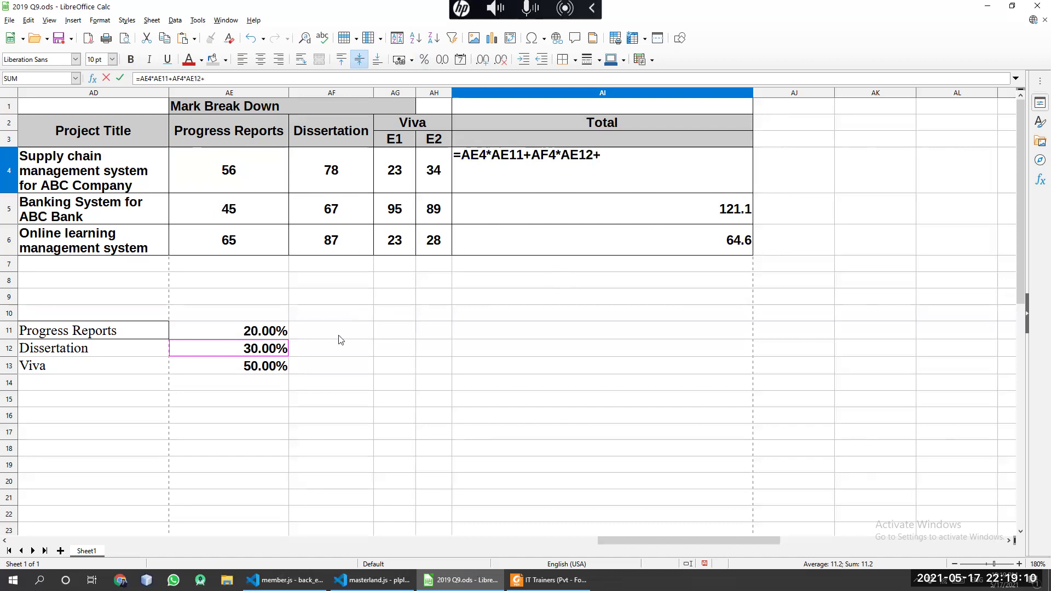
click(397, 173)
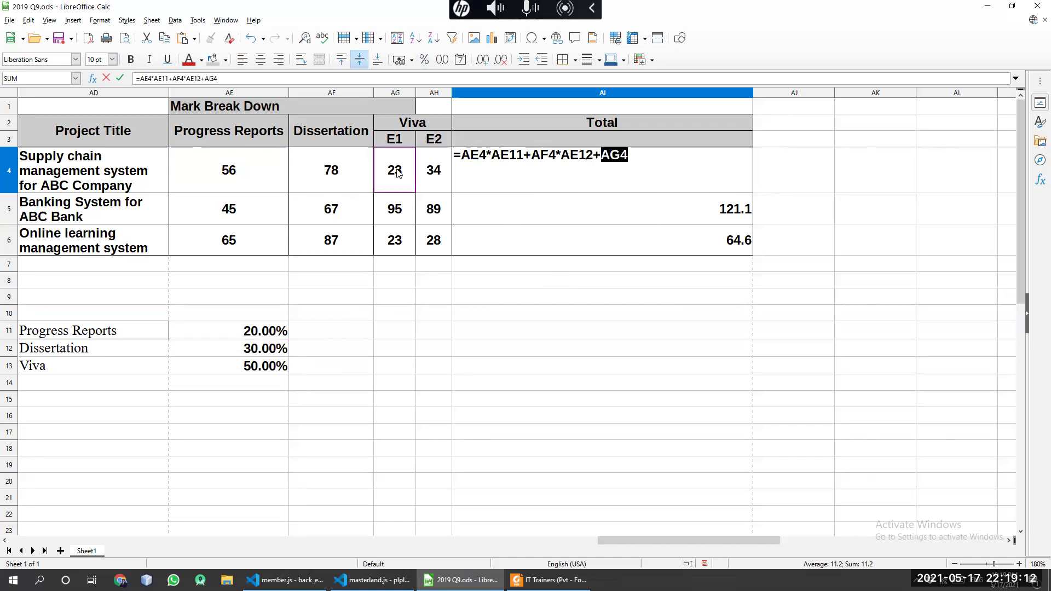
click(642, 161)
text(+)
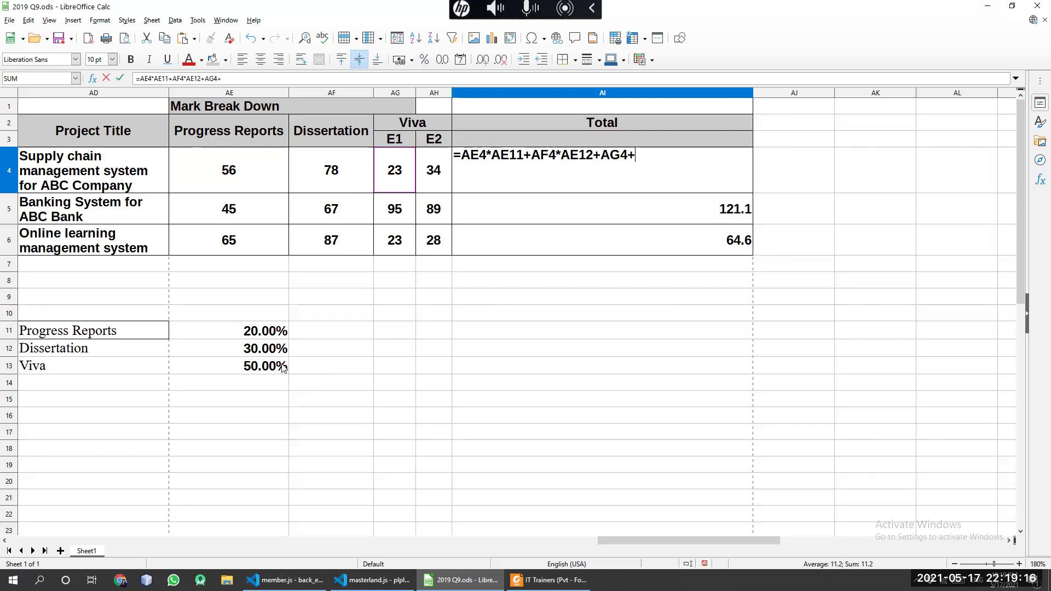
click(431, 182)
click(604, 155)
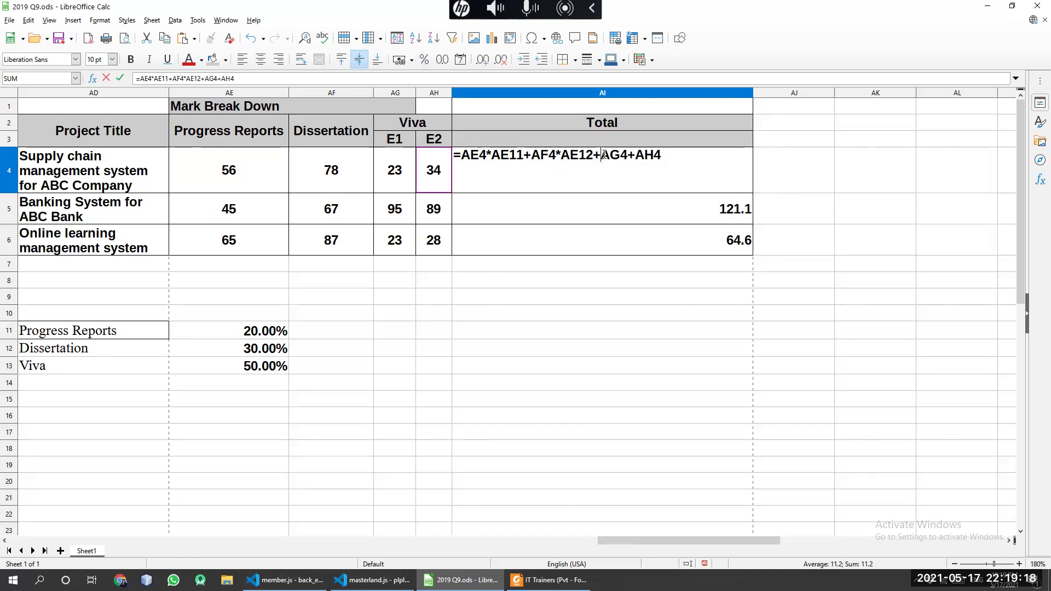
text(()
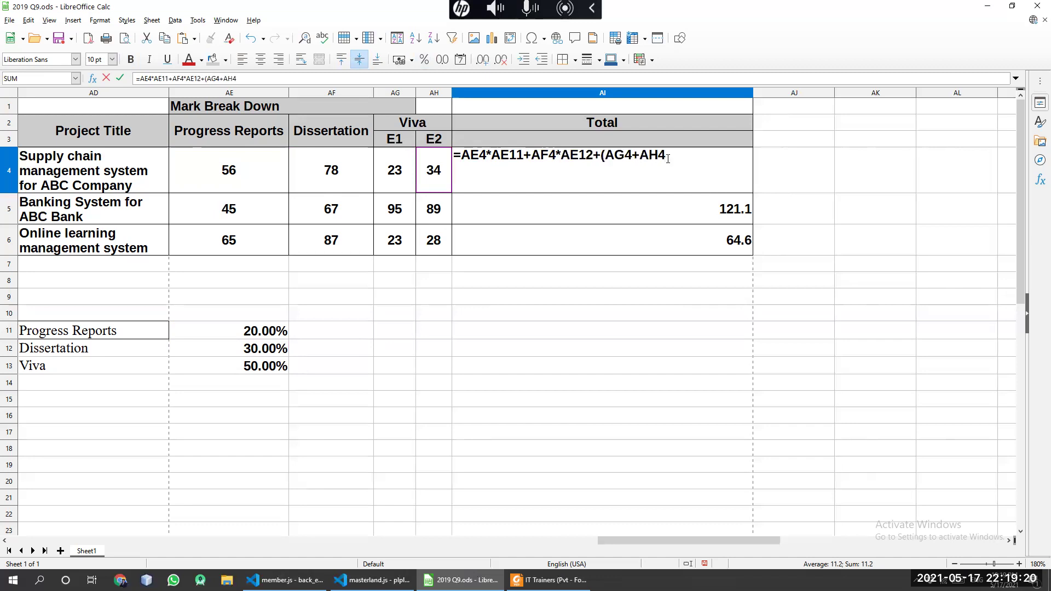
click(667, 158)
text()*)
click(269, 368)
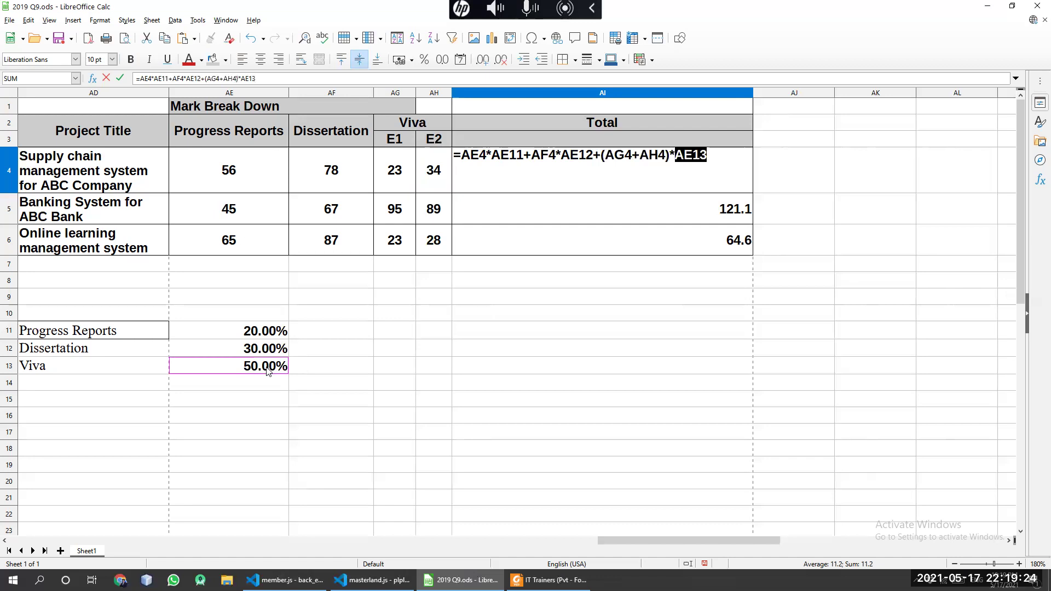
key(Return)
click(716, 181)
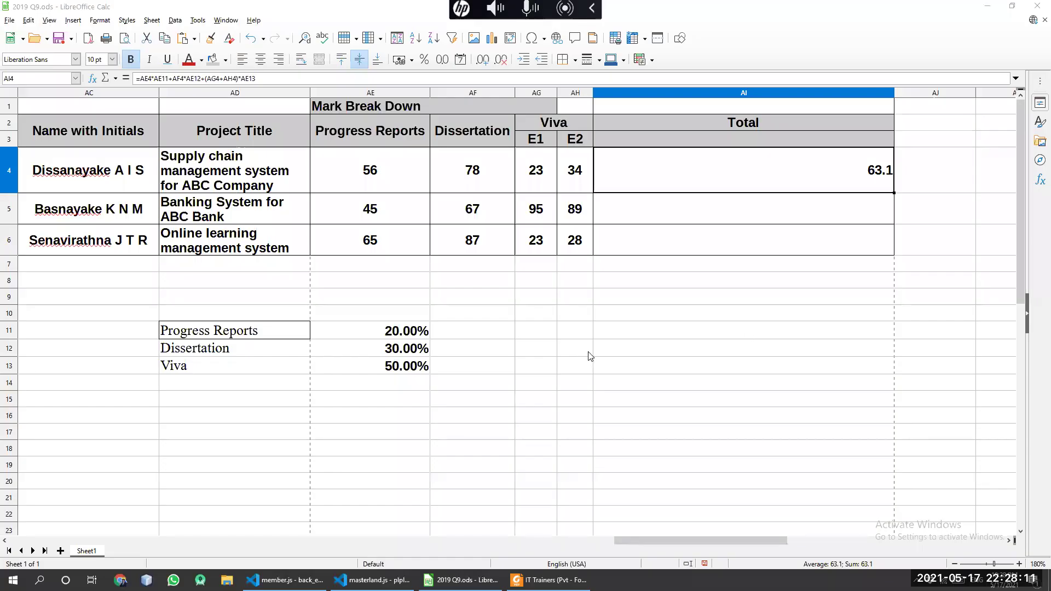
Fill the Total formula from AI4 down through AI6
click(635, 207)
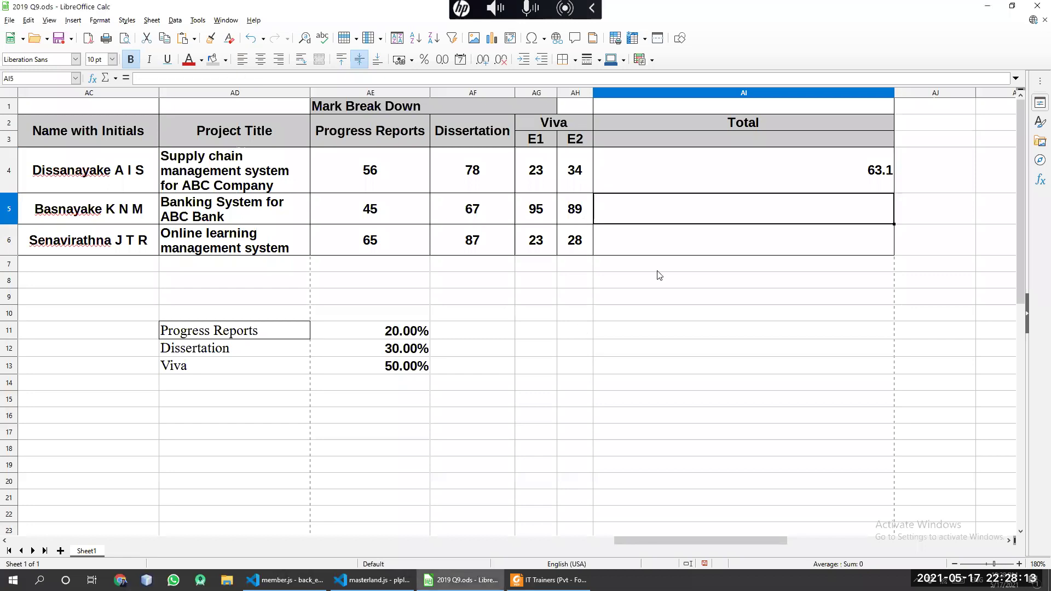
click(750, 180)
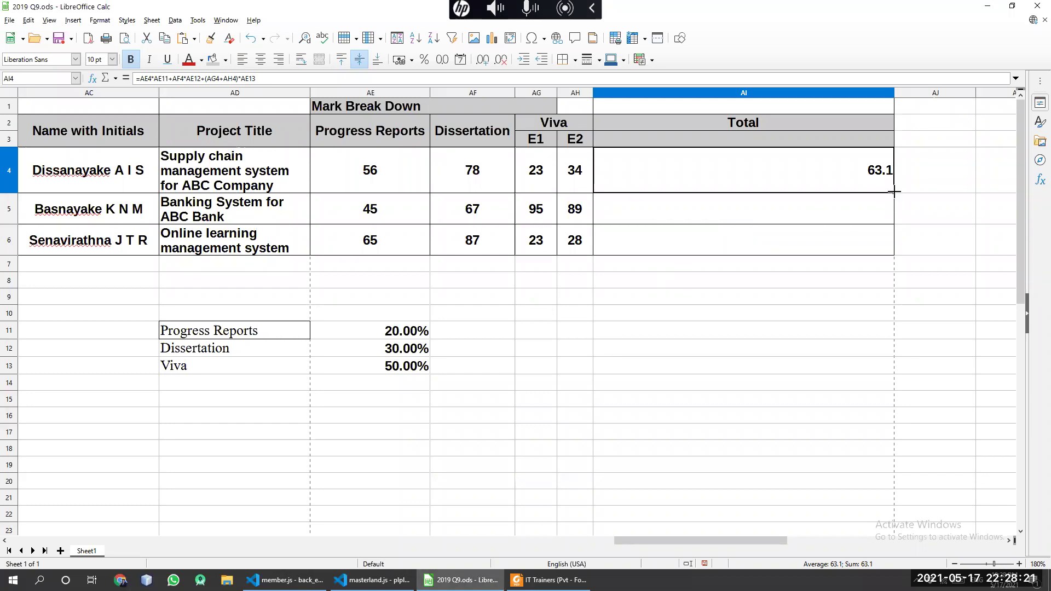
drag(894, 191, 893, 253)
click(955, 320)
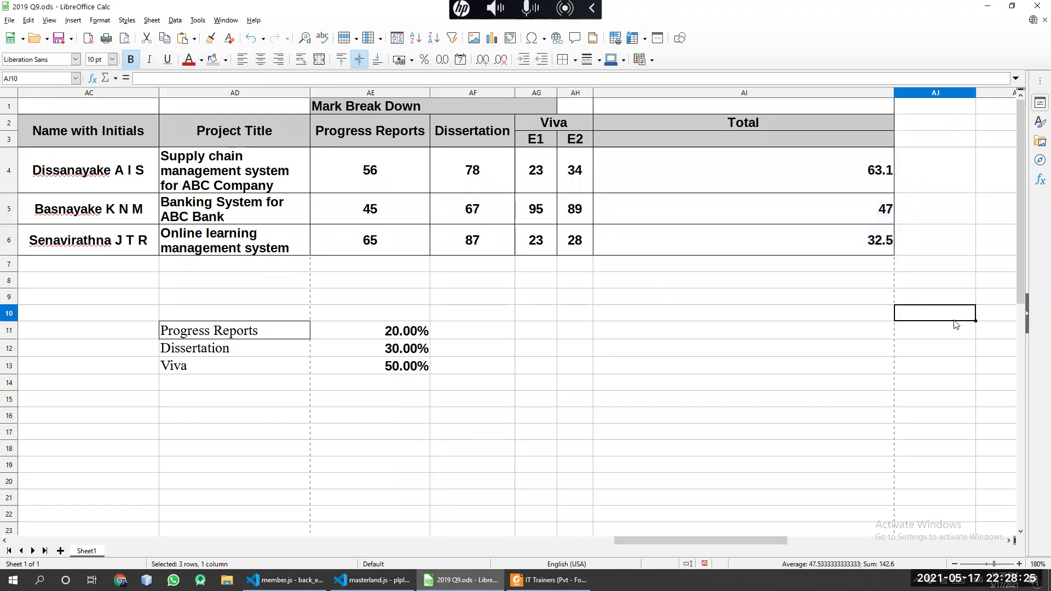
Compare the filled Total formulas in AI5 and AI6 to see which weight cells they reference
click(856, 214)
click(861, 249)
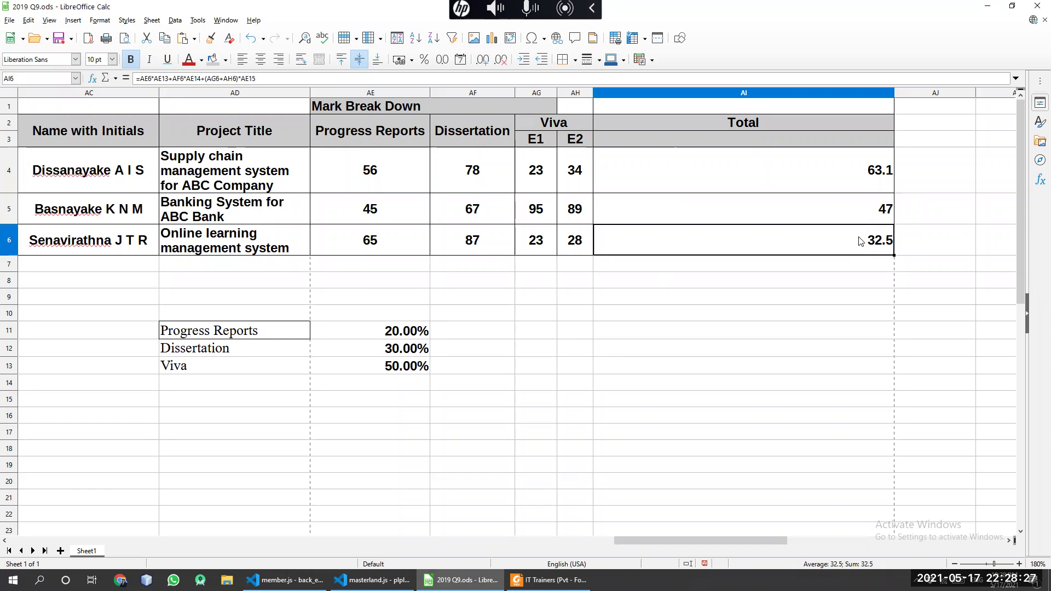
click(847, 216)
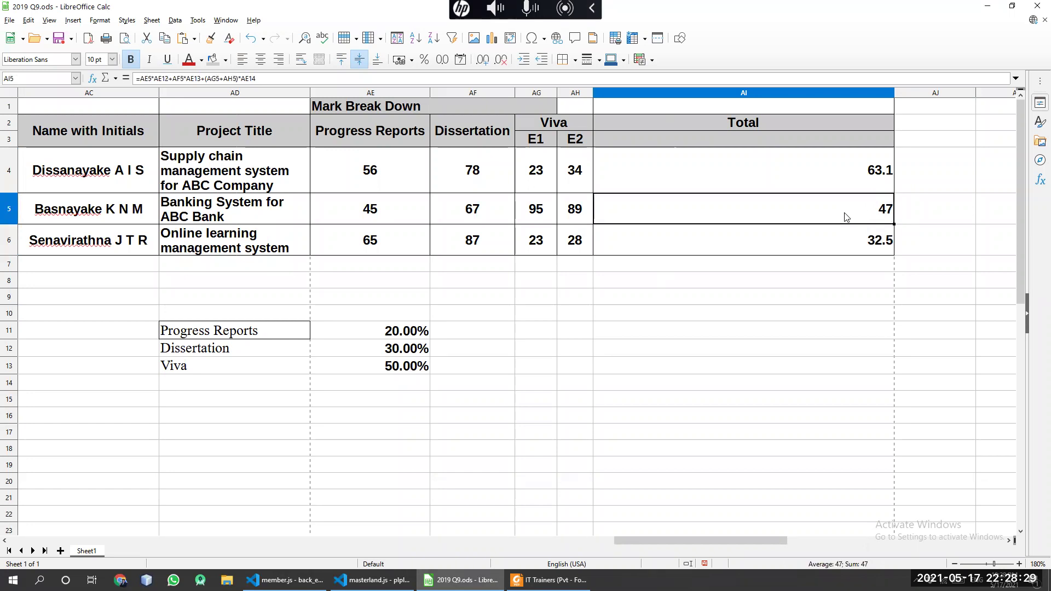
click(845, 241)
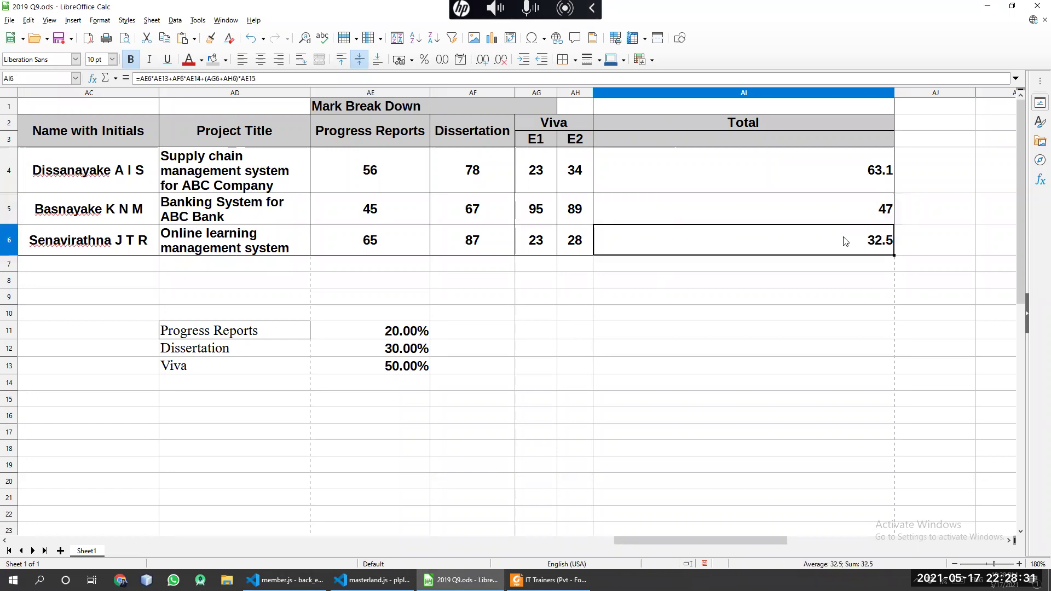
click(843, 216)
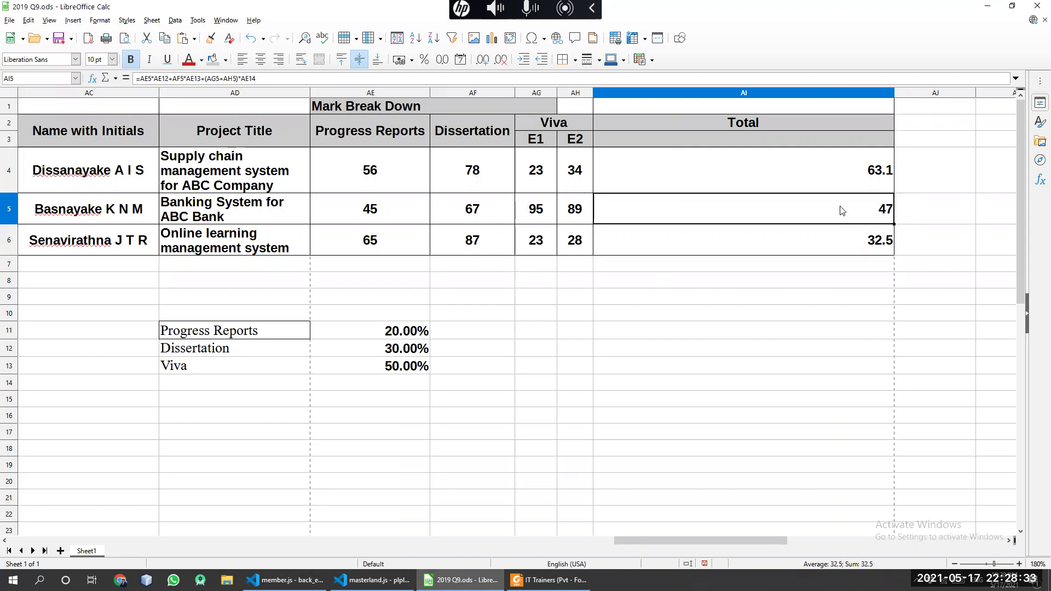
Examine the AI4 Total formula to match its AE11, AE12 and AE13 references to the three percentage weights
click(842, 175)
double_click(842, 176)
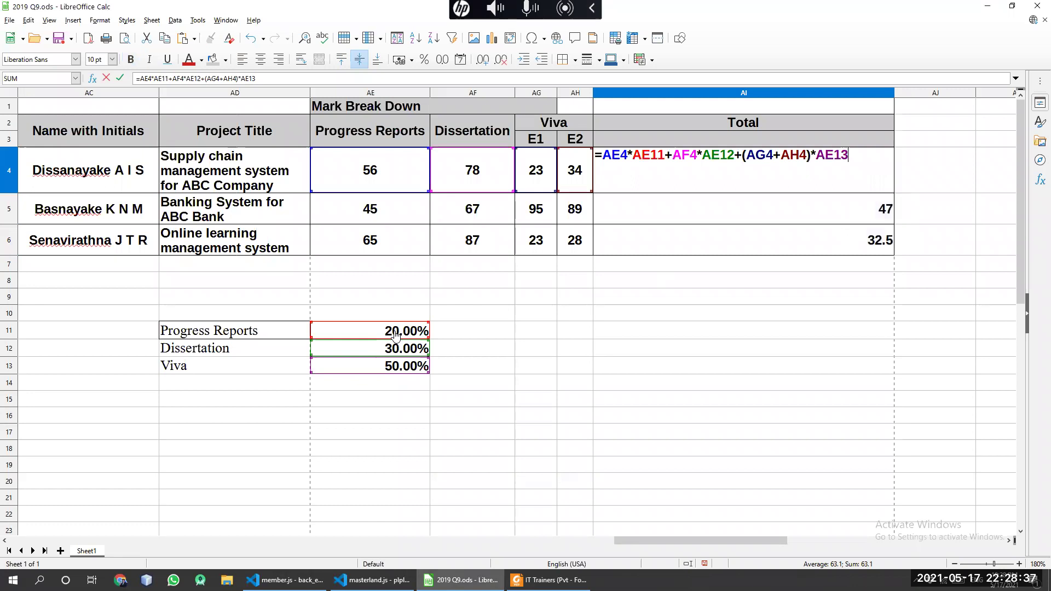
double_click(640, 156)
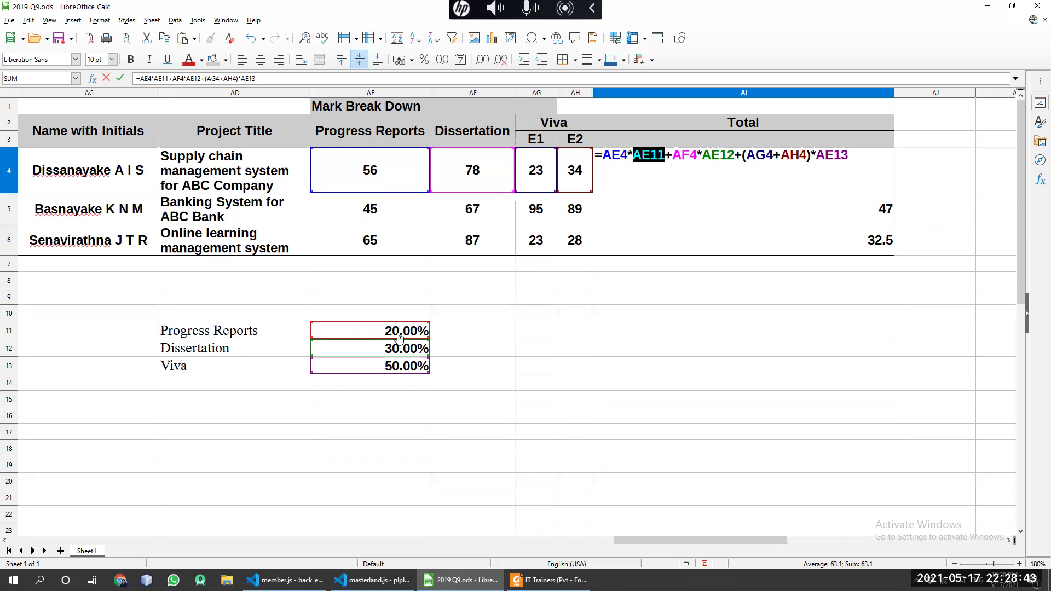
click(713, 164)
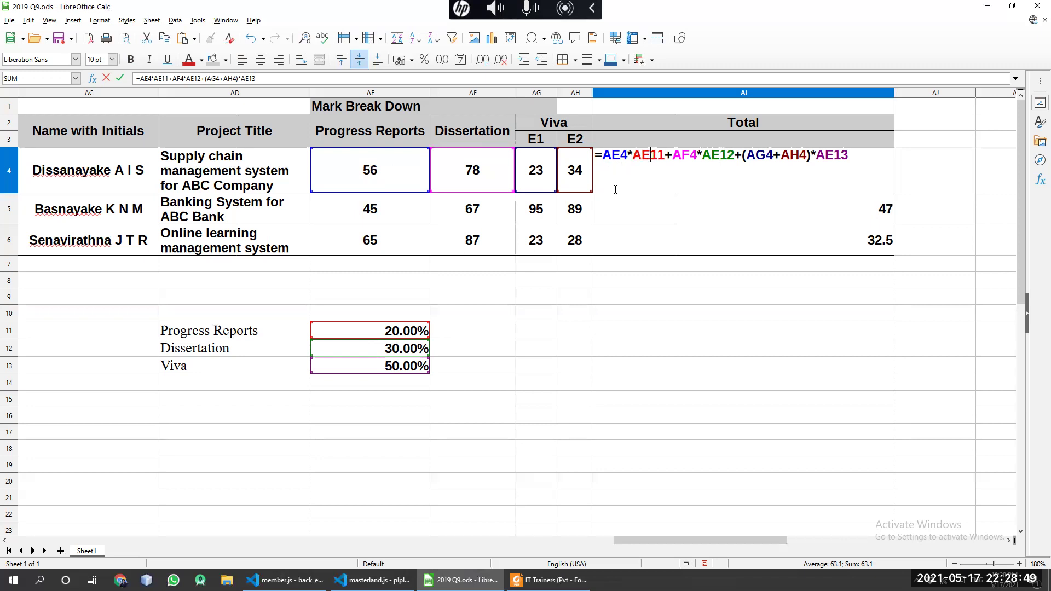
double_click(710, 158)
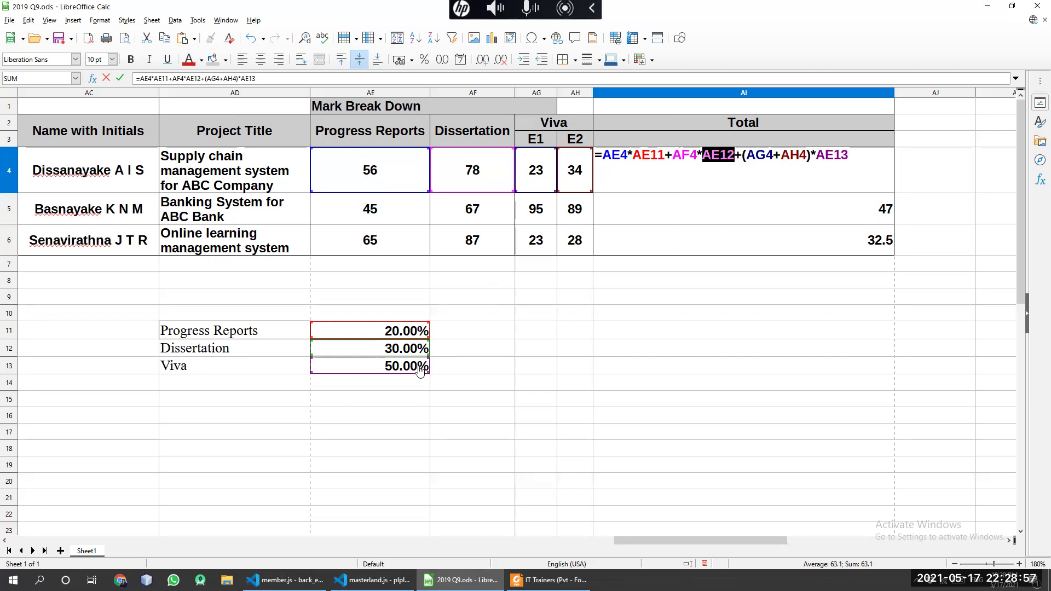
click(854, 156)
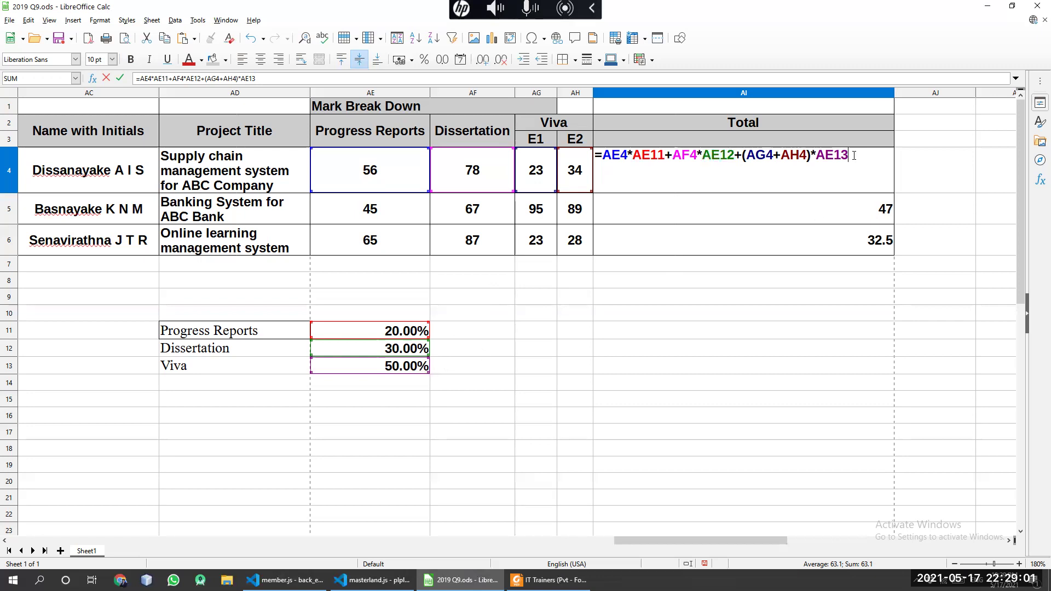
key(Return)
Inspect the filled Total formula in AI5 to see how its weight references differ from AE11:AE13
double_click(845, 210)
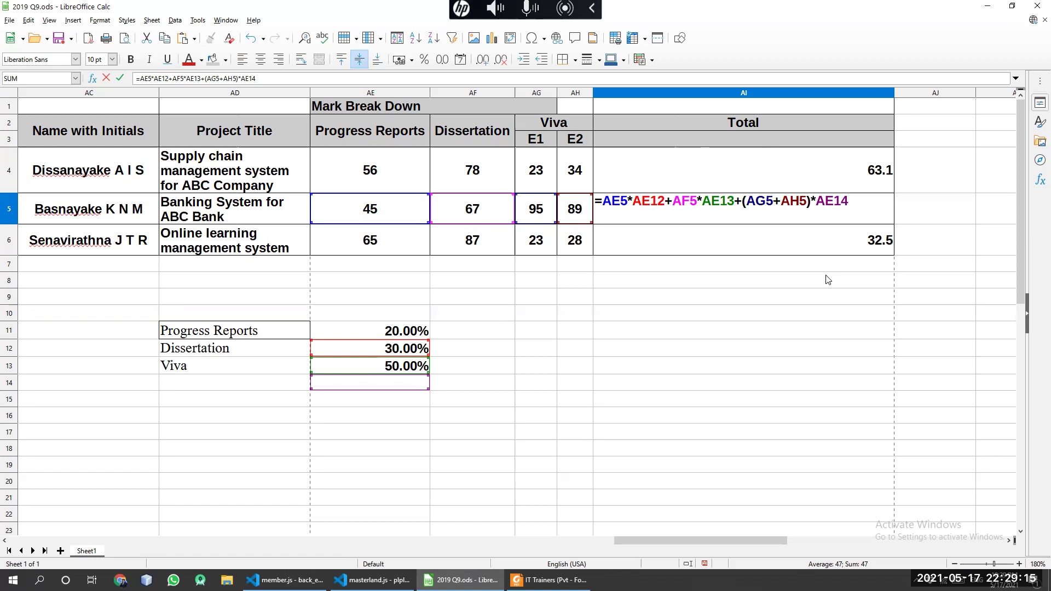
click(657, 205)
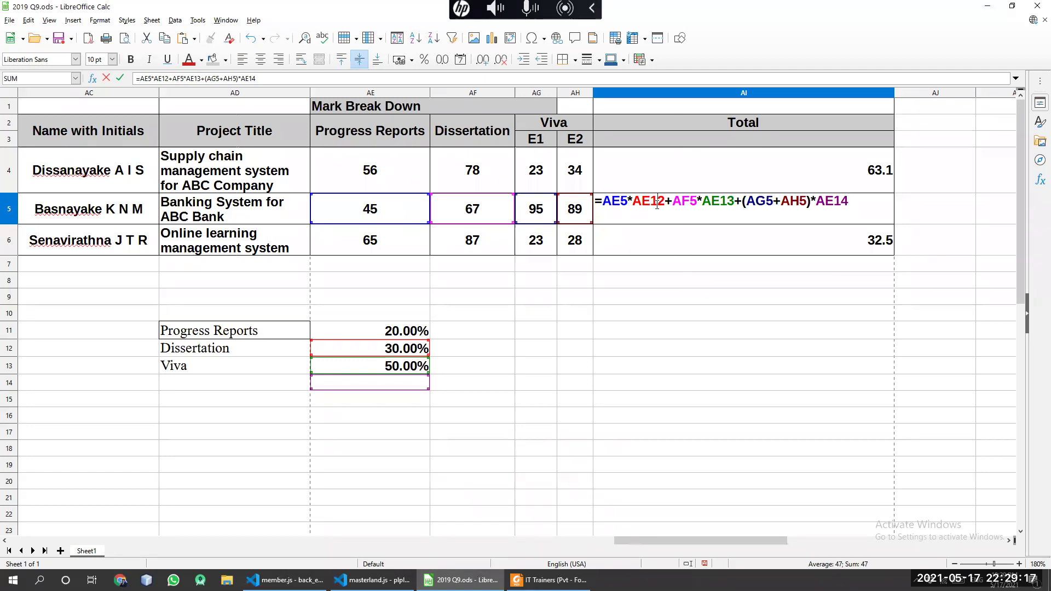
click(12, 334)
click(394, 332)
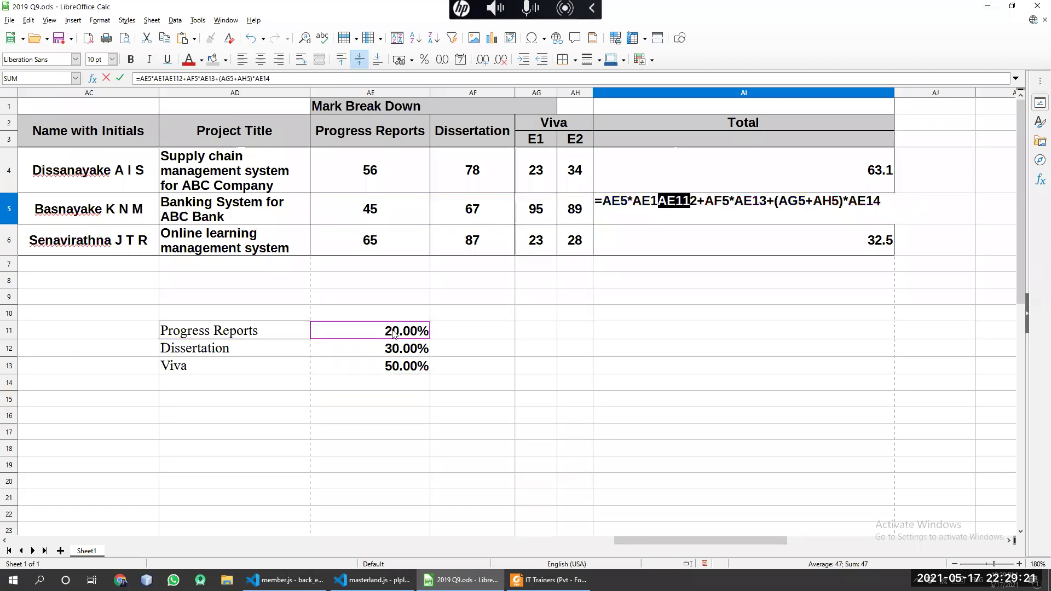
key(Escape)
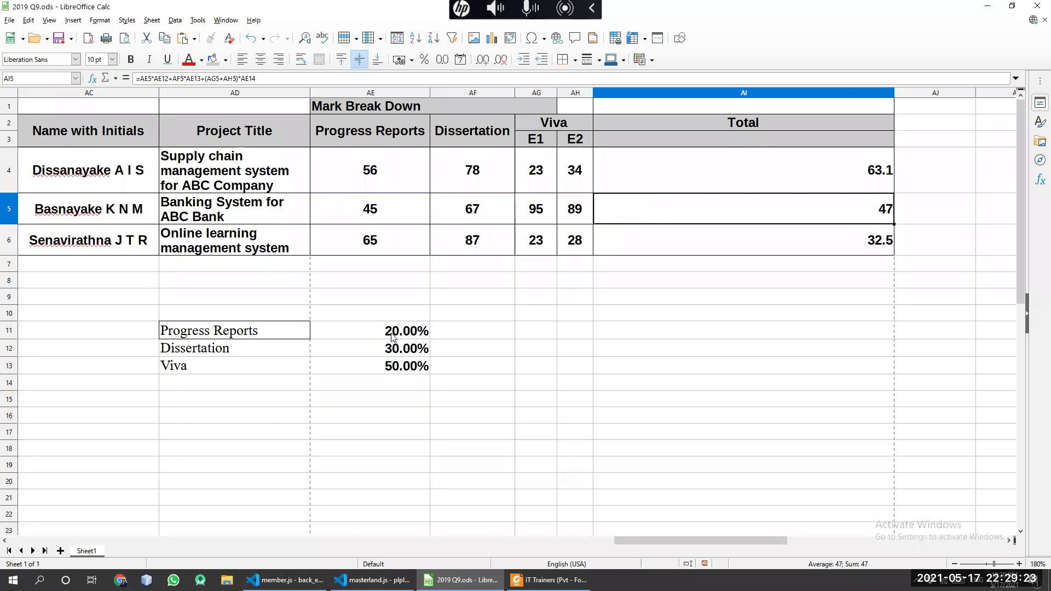
double_click(747, 207)
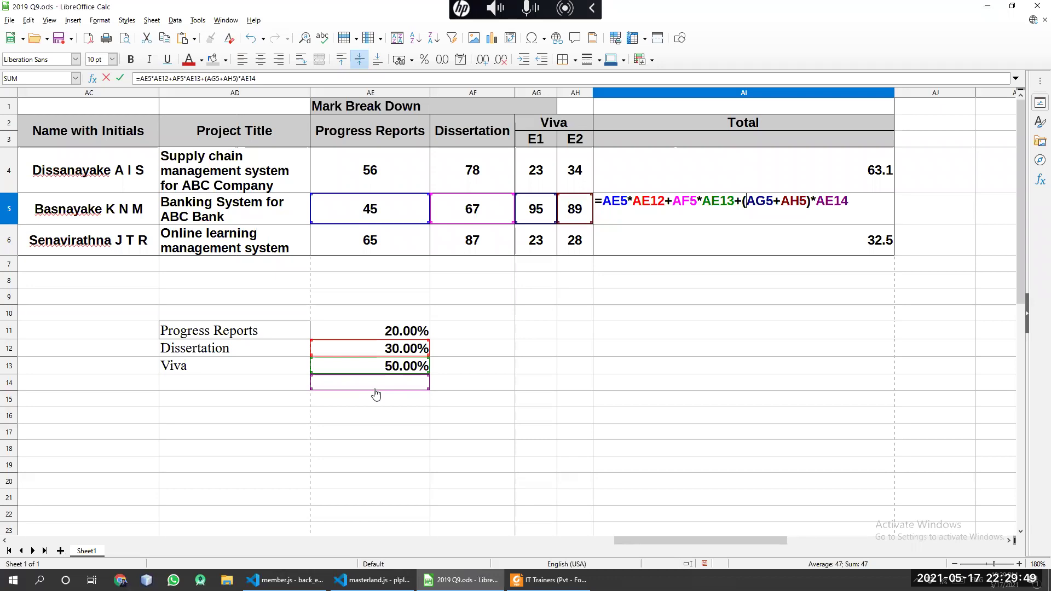
key(Return)
click(695, 285)
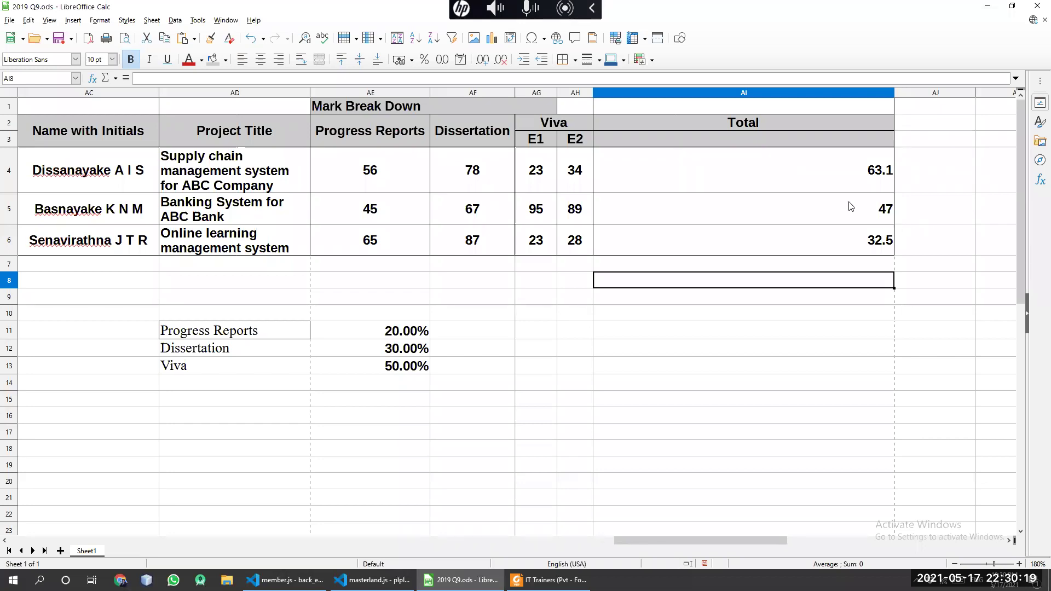
click(825, 184)
double_click(729, 185)
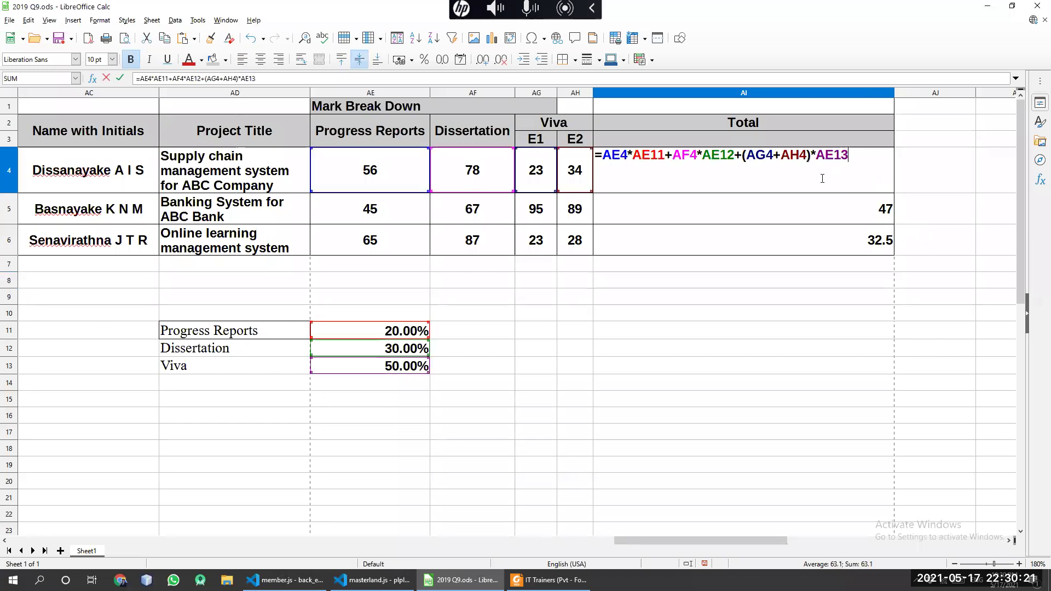
click(651, 158)
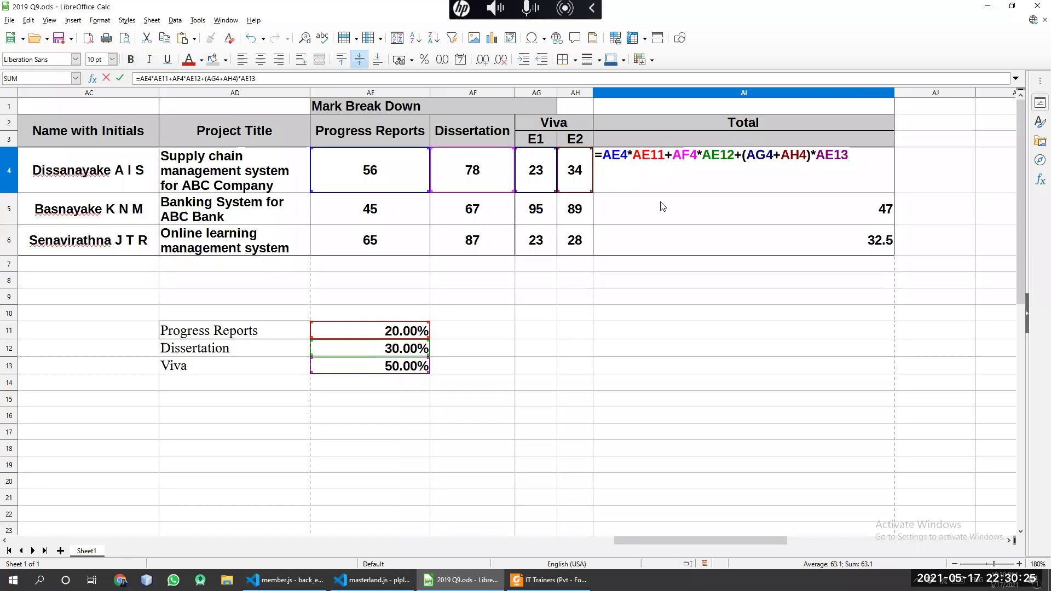
text($)
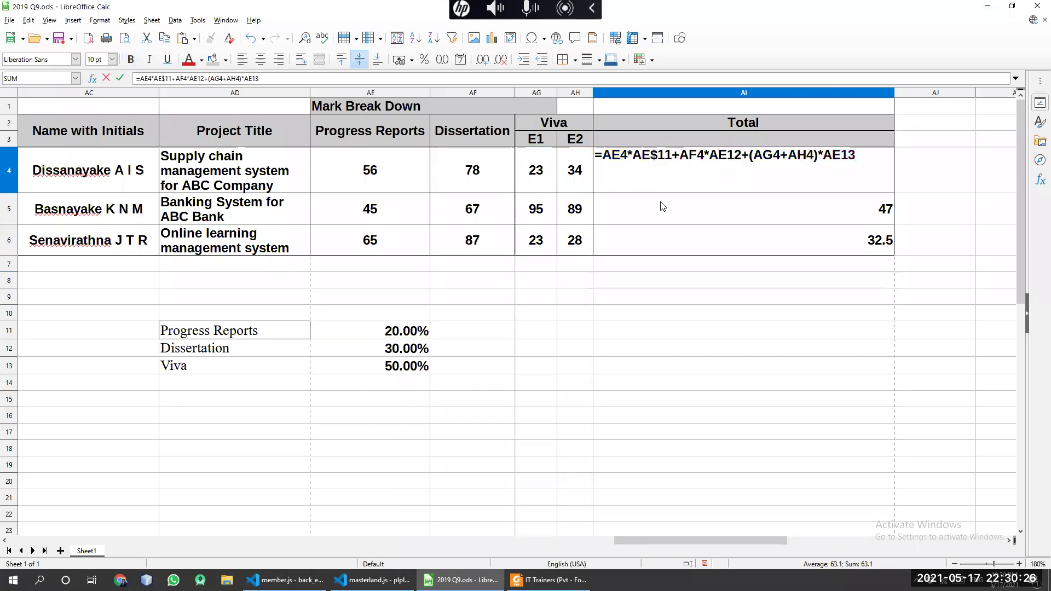
click(695, 268)
key(Escape)
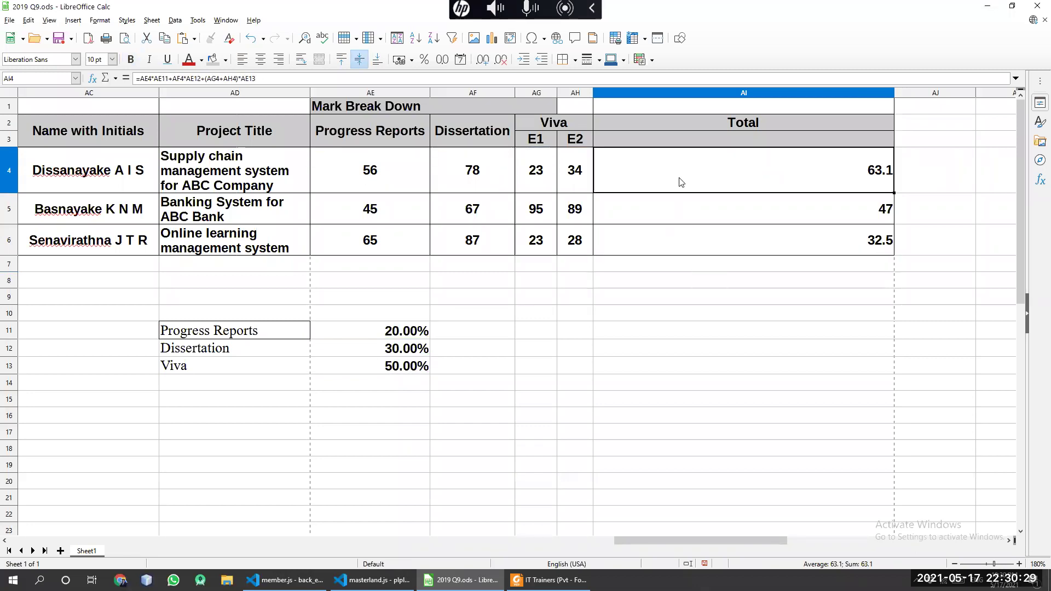
Lock the row of the Progress Reports weight in the AI4 formula by changing its reference to AE$11
double_click(651, 158)
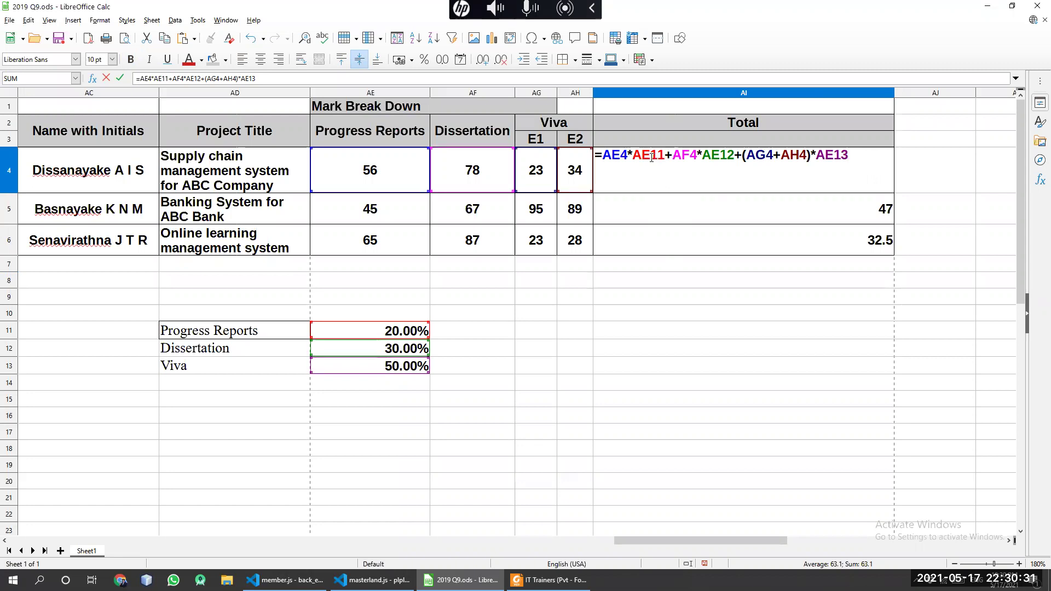
text($)
key(Return)
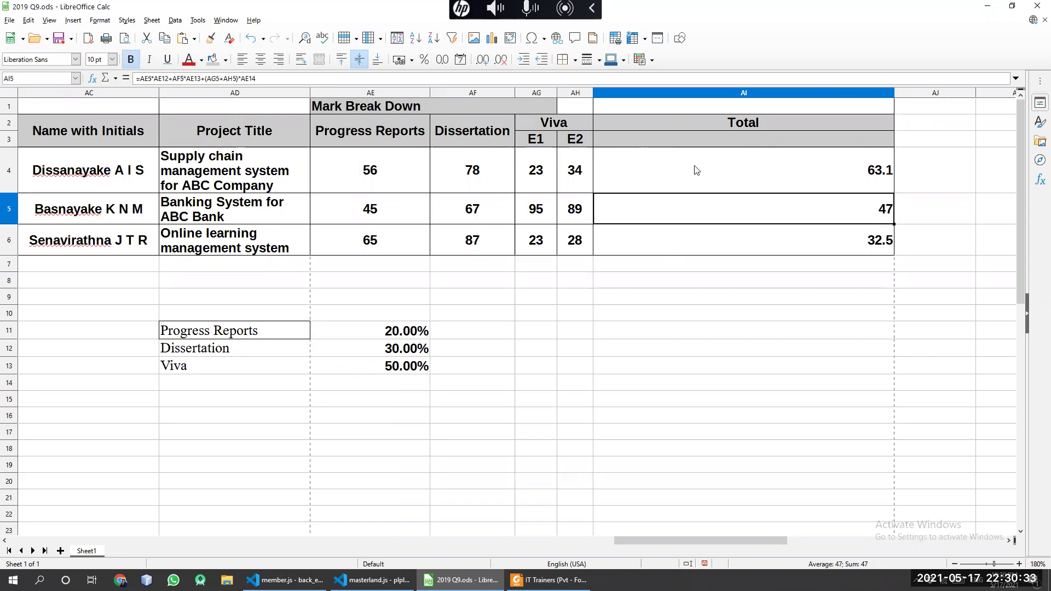
Fill the AI4 formula down to AI5, undo and repeat the fill, and check the weight references in AI5
click(695, 170)
drag(892, 193, 898, 213)
click(917, 287)
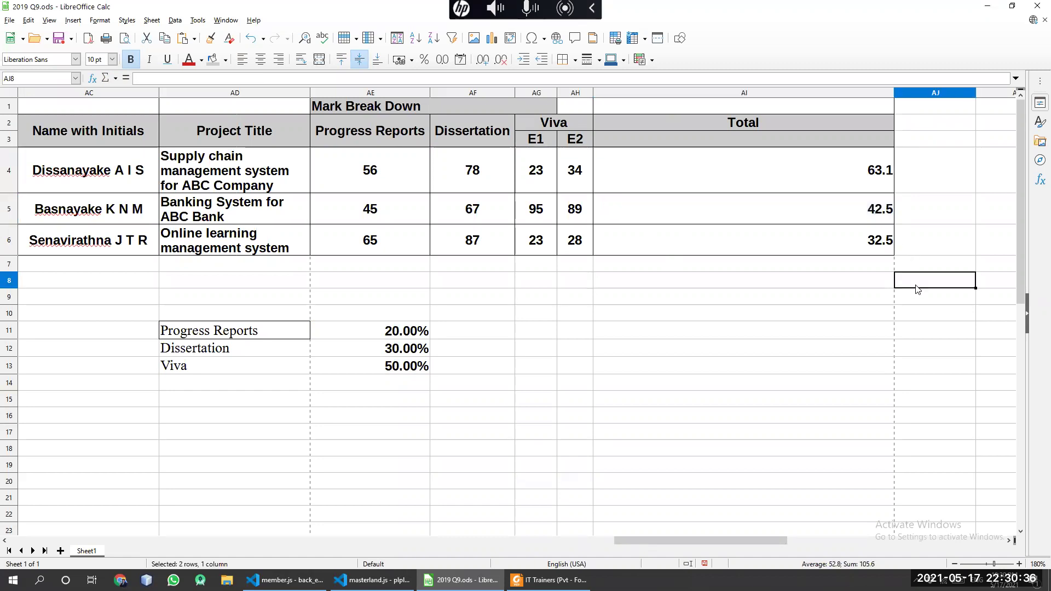
key(ctrl+z)
click(881, 175)
drag(893, 193, 895, 217)
double_click(858, 211)
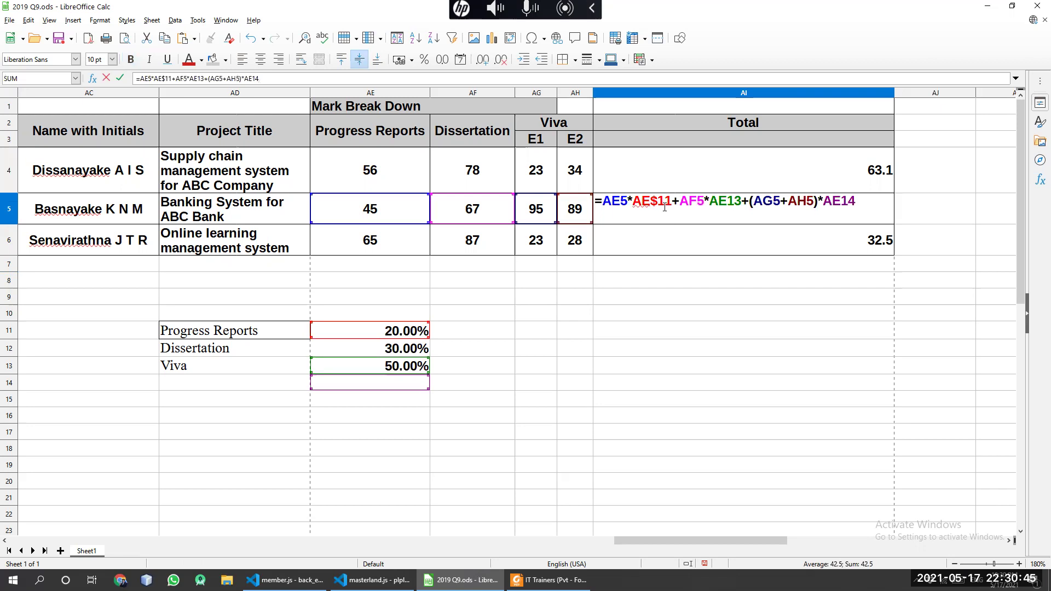
Lock the rows of the Dissertation and Viva weights in the AI4 formula as AE$12 and AE$13
click(703, 167)
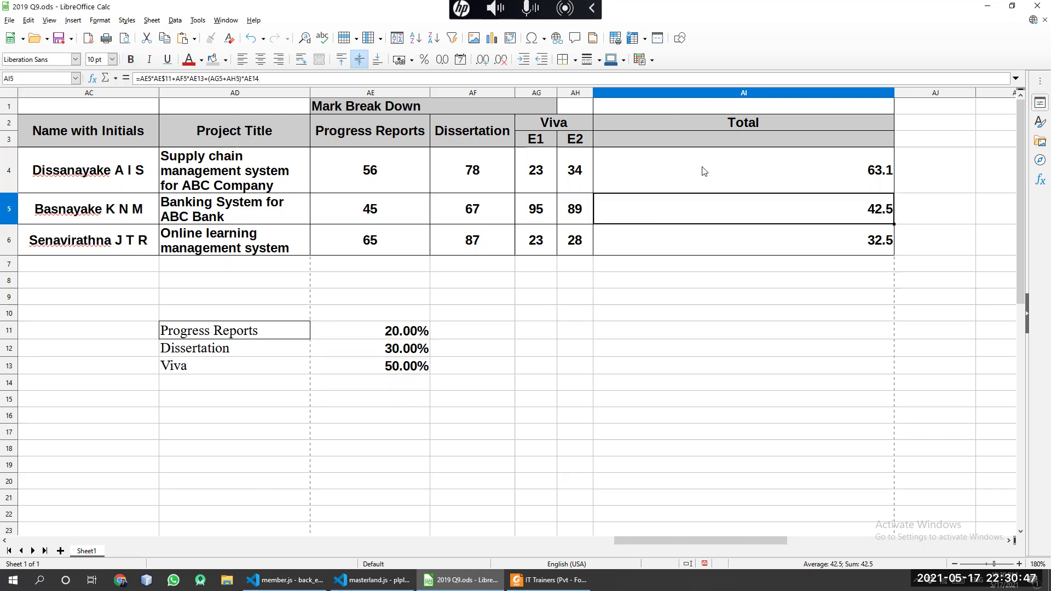
key(F2)
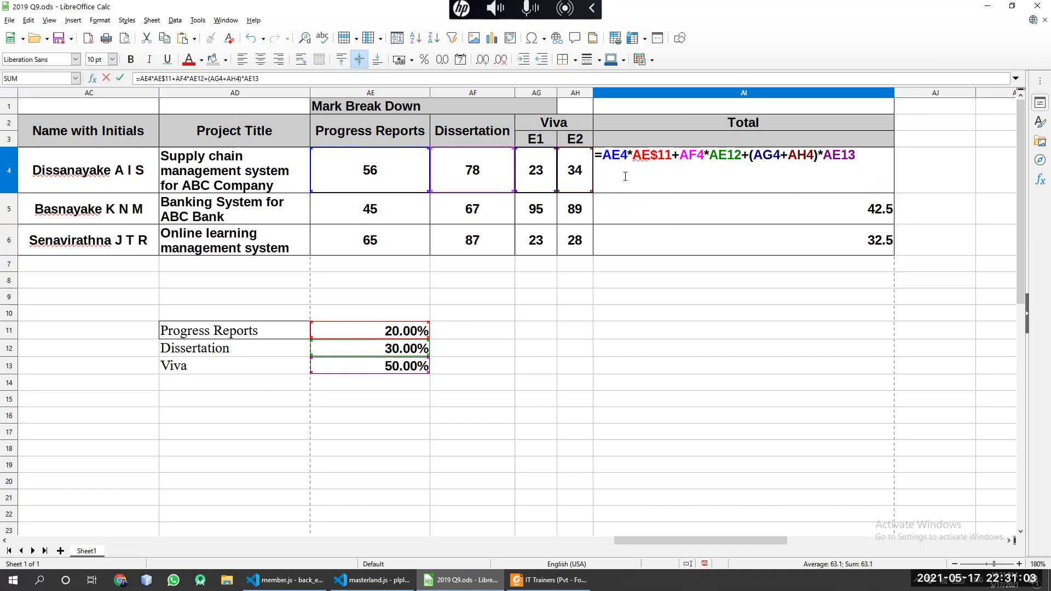
click(729, 155)
text($)
click(848, 162)
text($)
key(Return)
click(873, 267)
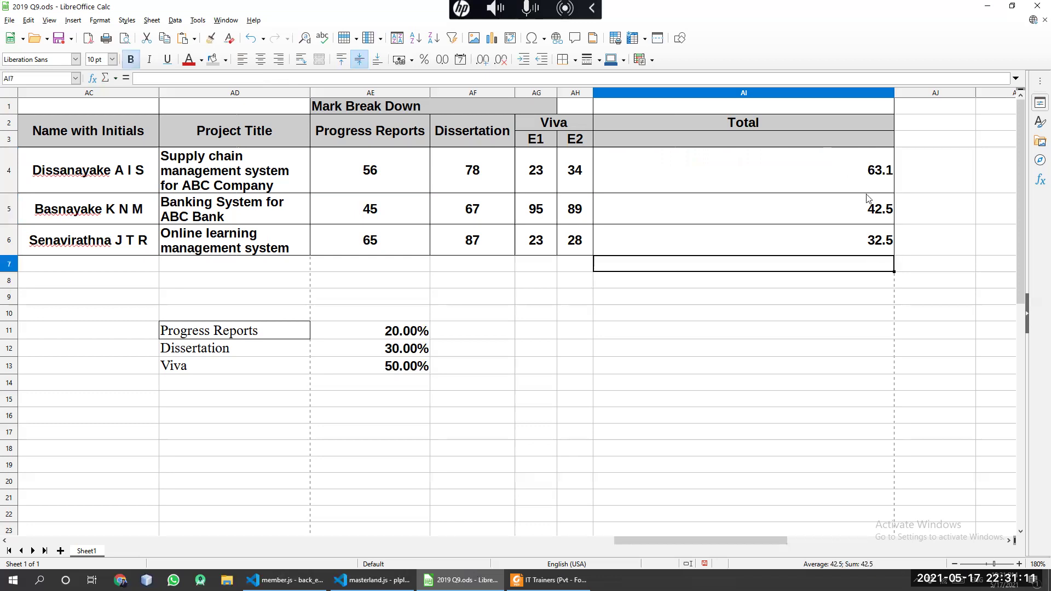
Fill the Total formula with the row-locked weights from AI4 down through AI6
click(869, 189)
drag(893, 194, 894, 245)
click(892, 316)
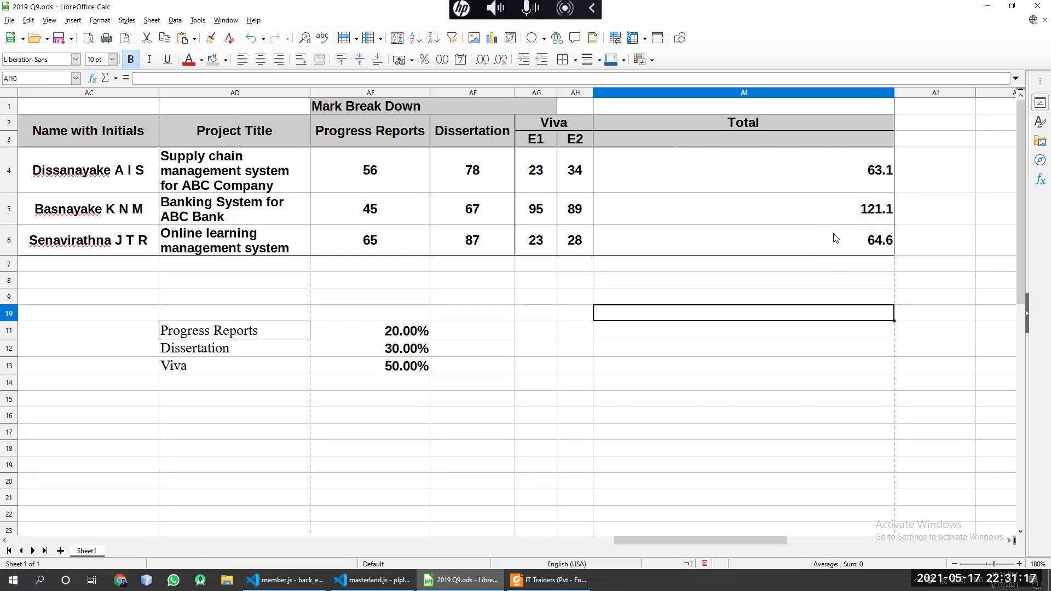
Check that the filled Total formulas in AI5 and AI6 reference the weights in AE11:AE13
double_click(836, 211)
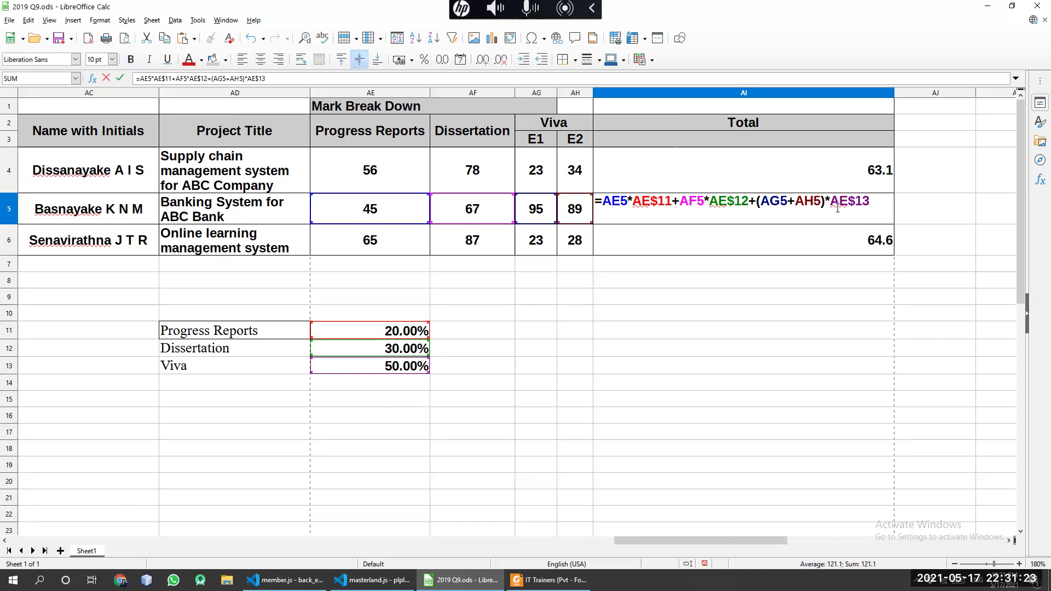
key(Return)
key(F2)
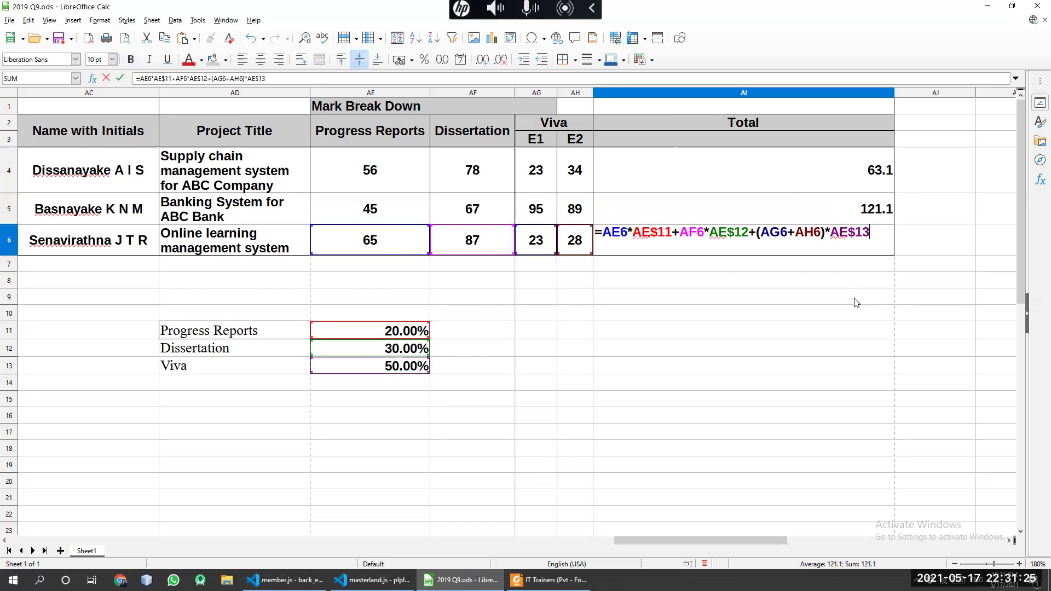
key(Escape)
click(858, 306)
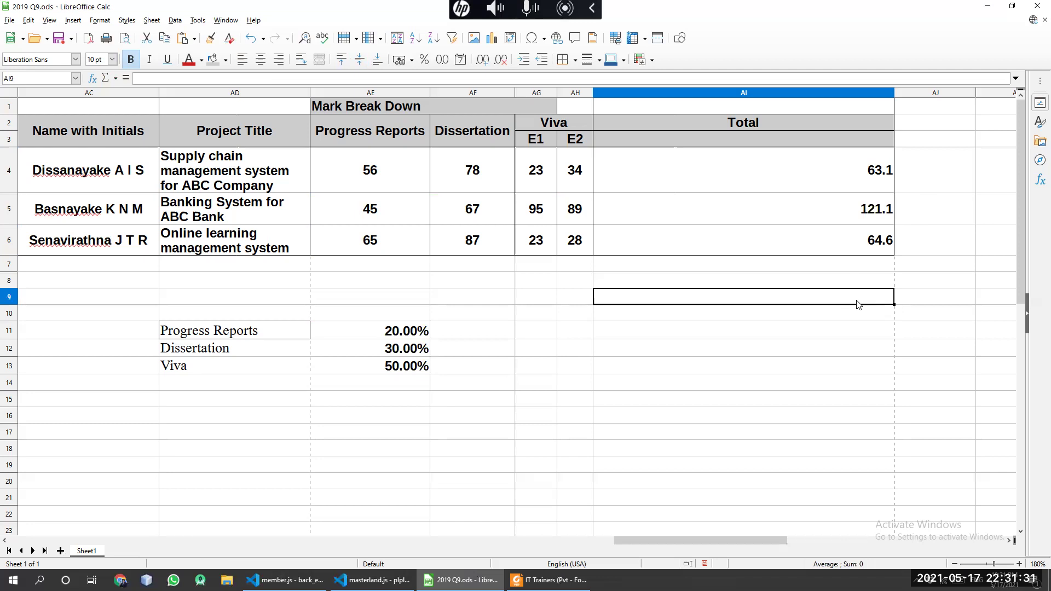
Cycle the AE$11 reference in the AI6 formula through its absolute and relative forms, ending at AE11
double_click(855, 237)
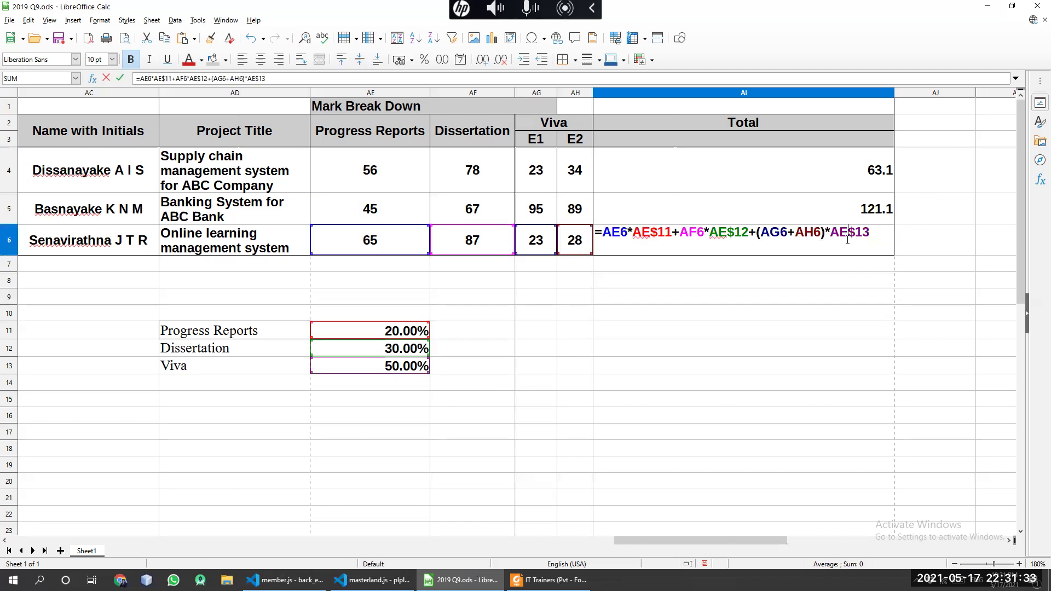
mouse_move(675, 236)
mouse_down()
mouse_move(656, 237)
mouse_move(672, 232)
mouse_up()
click(650, 233)
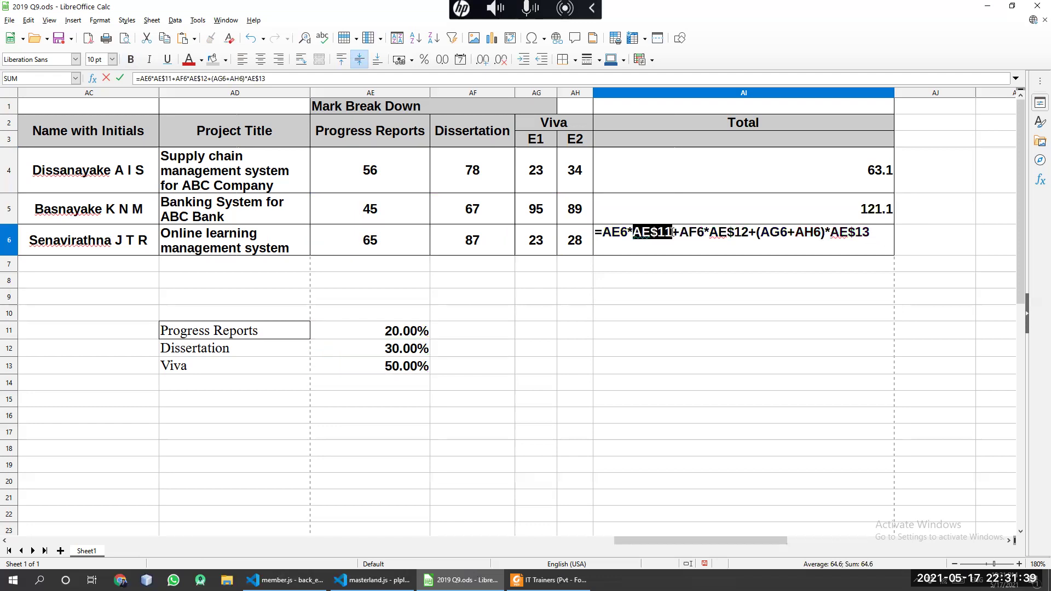
key(shift+F4)
key(shift+F4)
key(shift+F4)
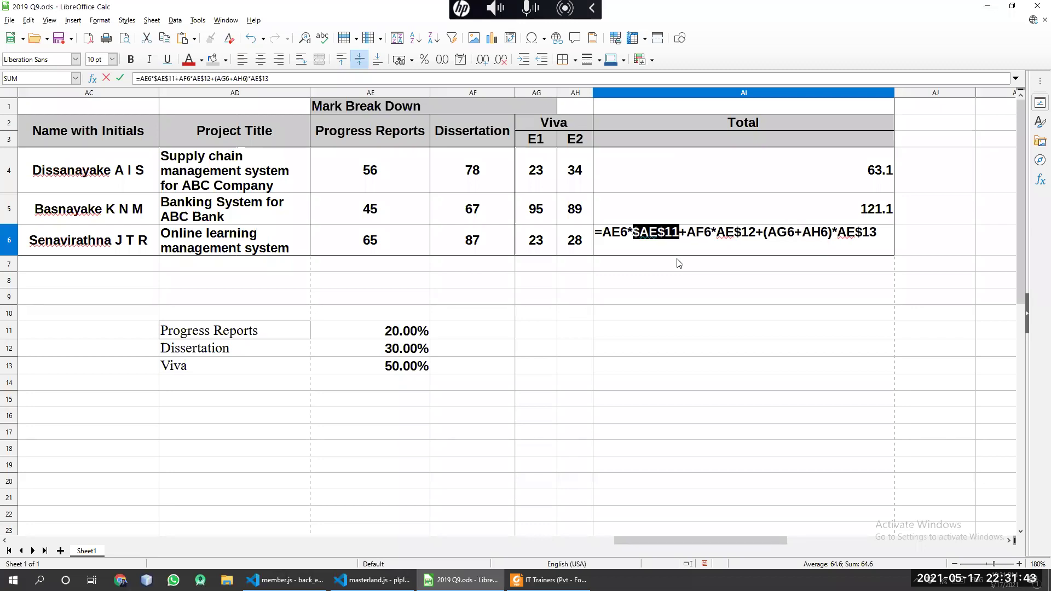
key(shift+F4)
key(shift+F4)
key(shift+F4)
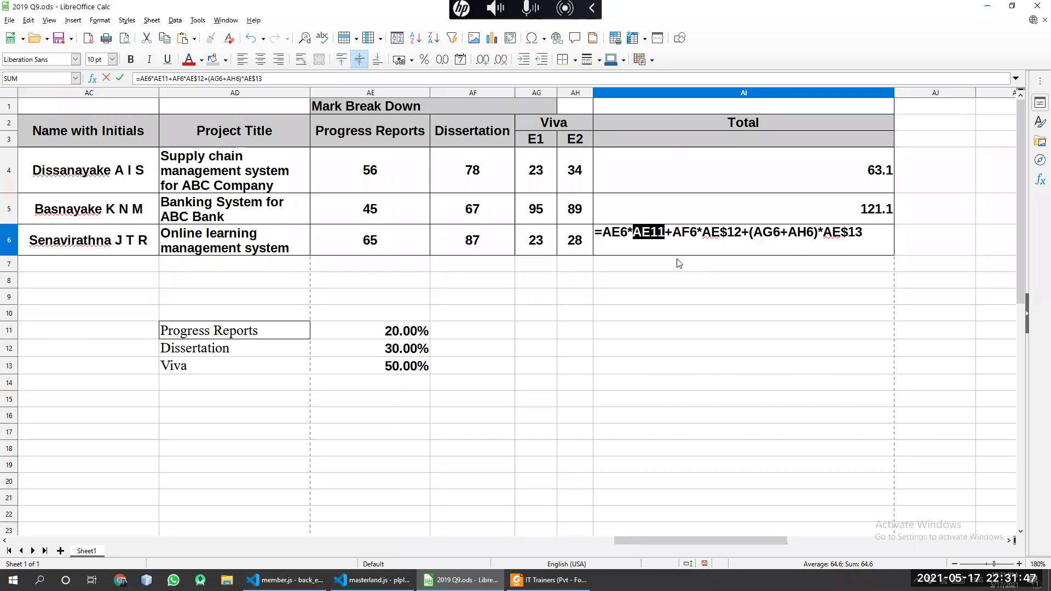
key(Return)
Make the Progress Reports weight reference in the AI5 formula relative as AE11
double_click(767, 211)
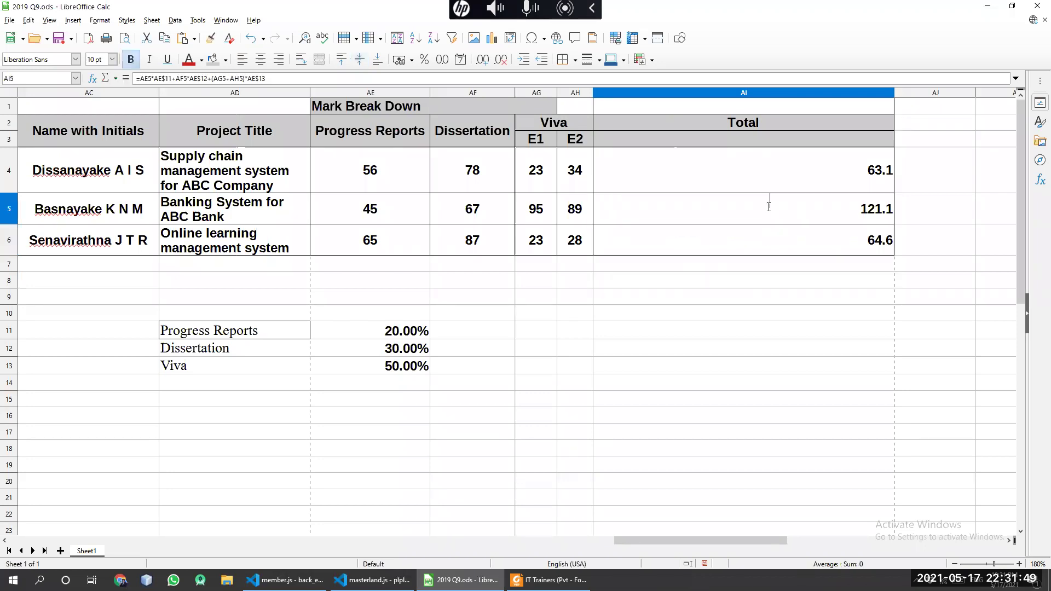
click(669, 201)
double_click(651, 201)
click(659, 204)
key(BackSpace)
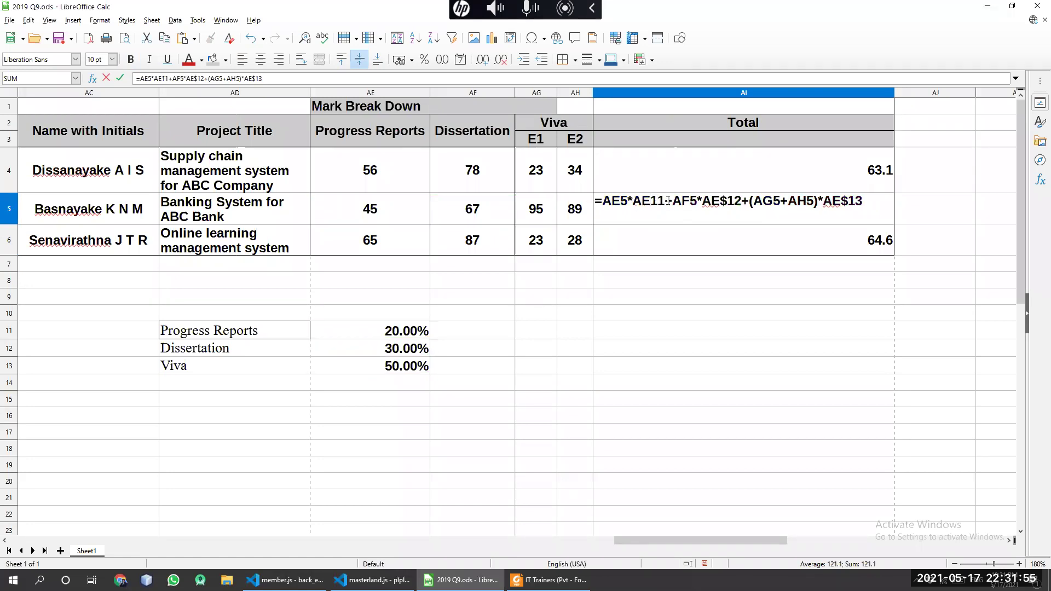
Cycle the Progress Reports weight reference in the AI5 formula through its absolute and relative forms, ending at AE$11
drag(660, 201, 633, 201)
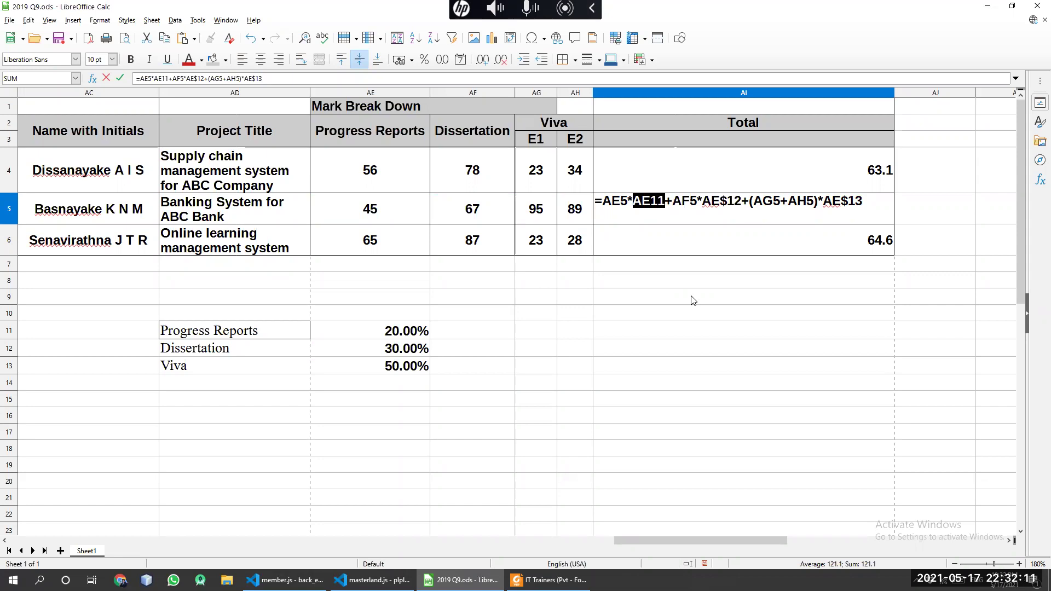
click(655, 203)
drag(665, 202, 632, 203)
key(F4)
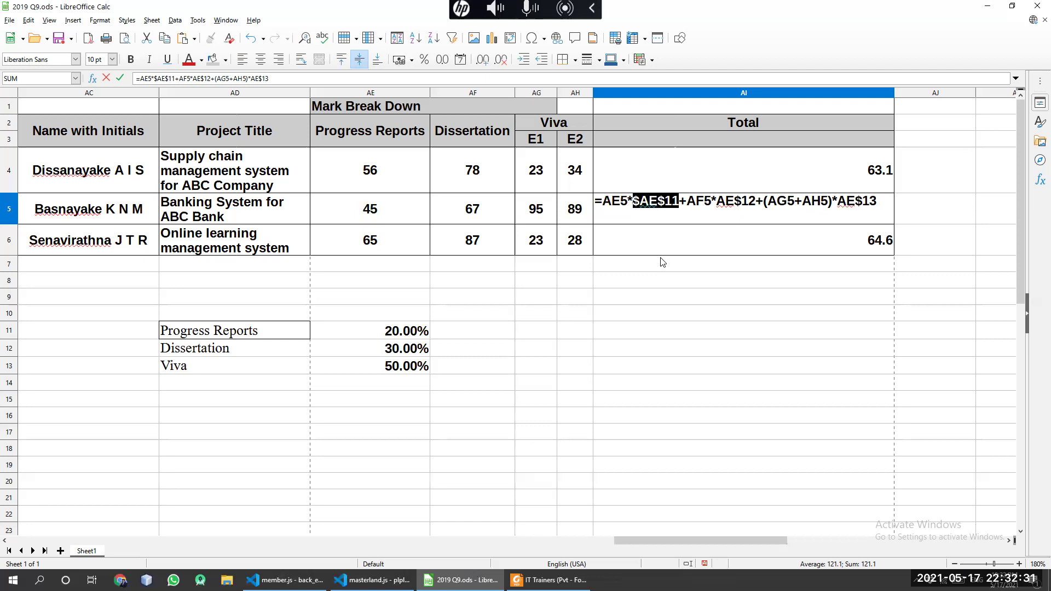
key(shift+F4)
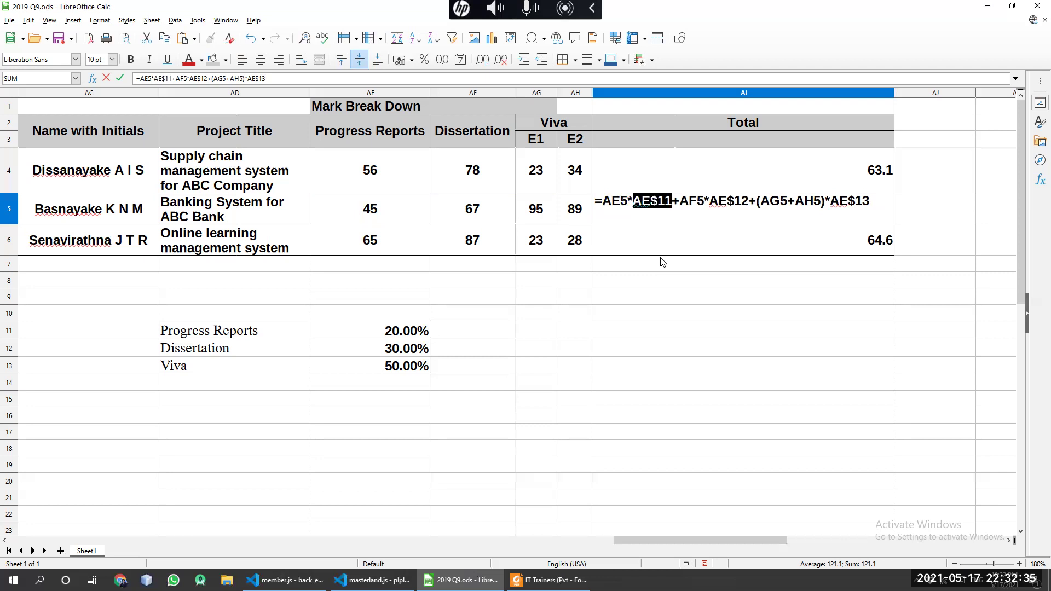
key(shift+F4)
key(shift+F4)
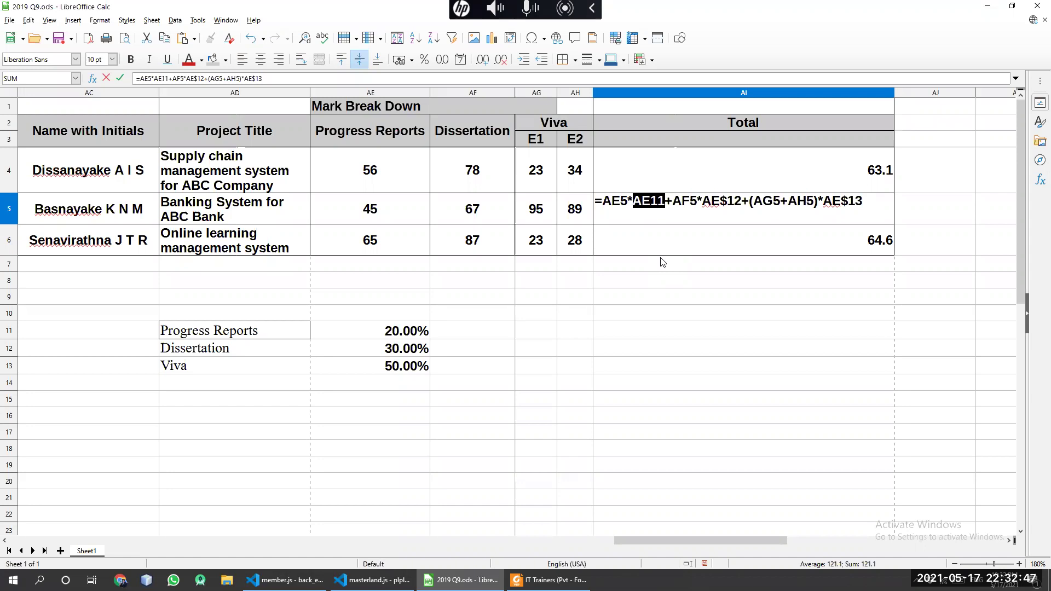
key(shift+F4)
key(shift+F4)
key(Return)
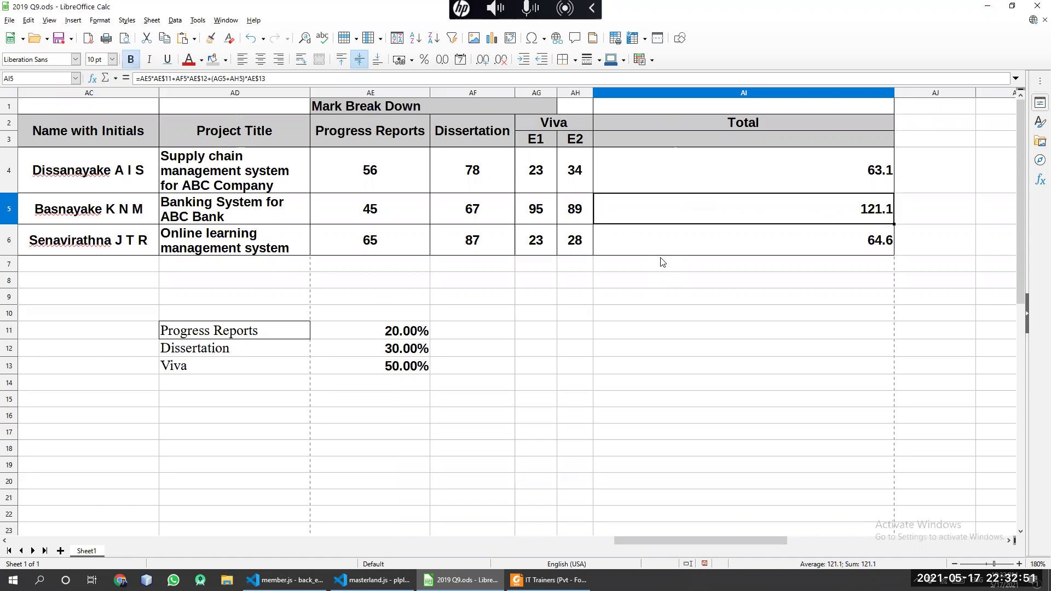
click(659, 267)
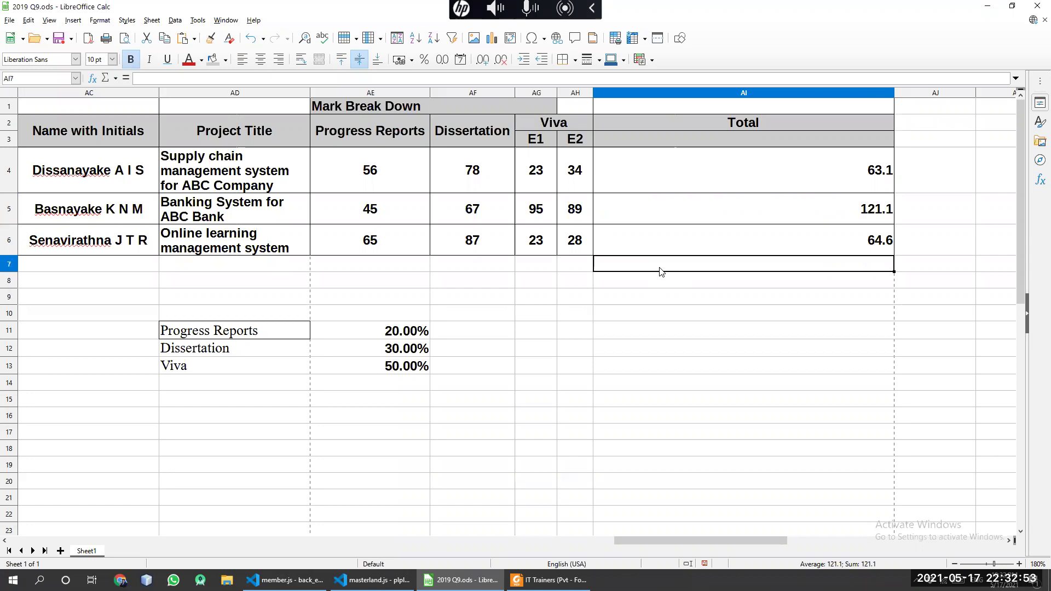
click(633, 337)
click(669, 366)
click(664, 336)
drag(664, 336, 668, 475)
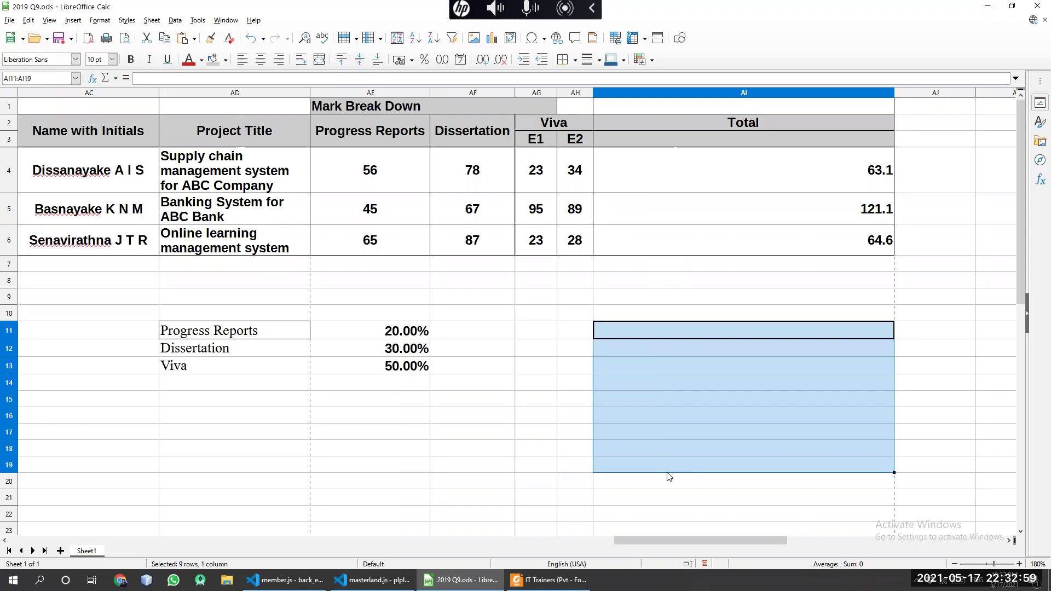
click(667, 473)
drag(564, 382, 964, 386)
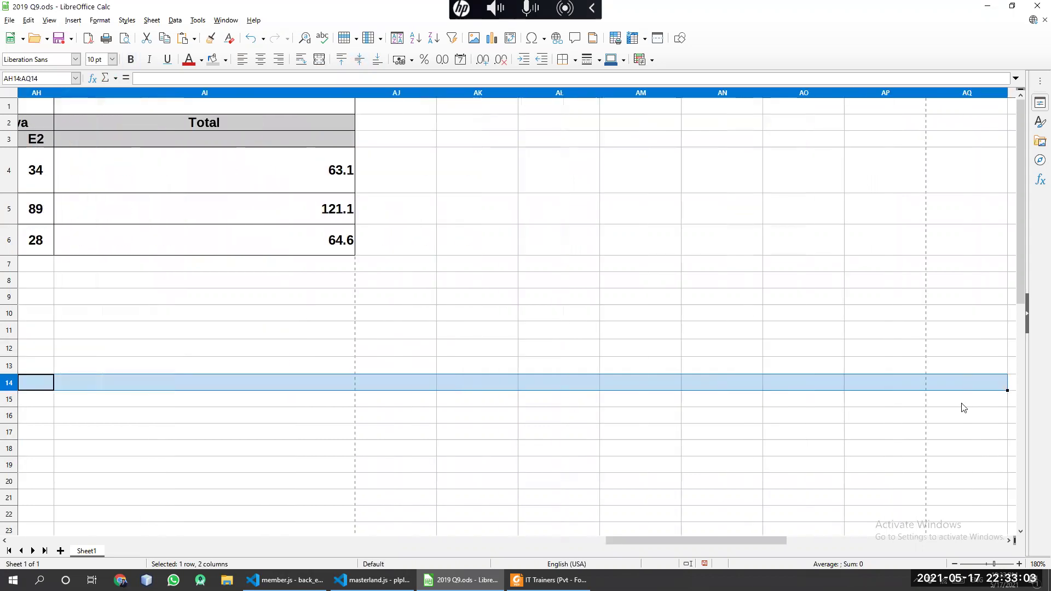
drag(726, 542, 605, 528)
click(709, 431)
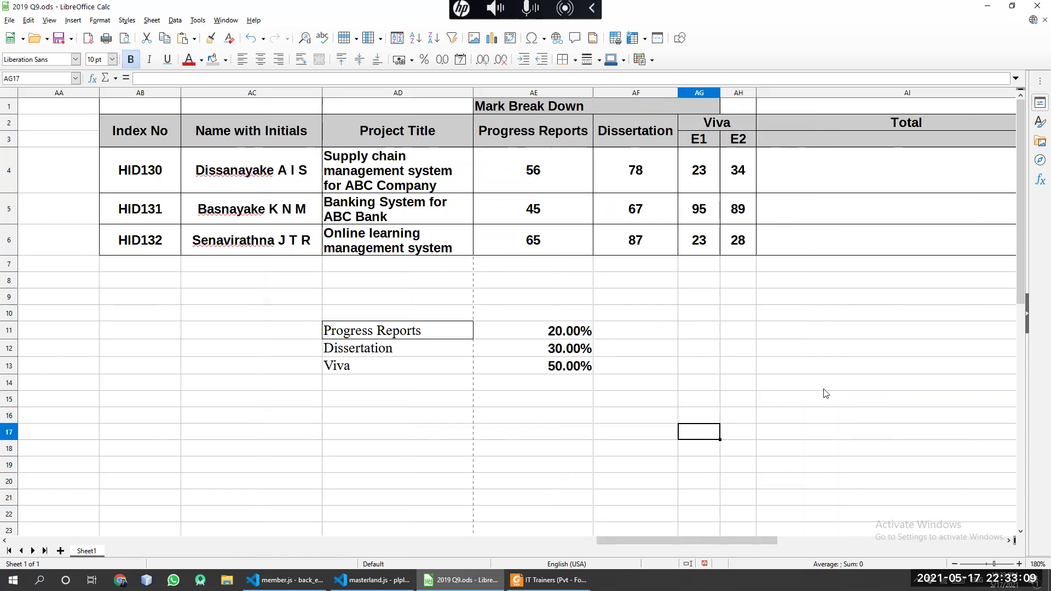
drag(824, 314, 825, 419)
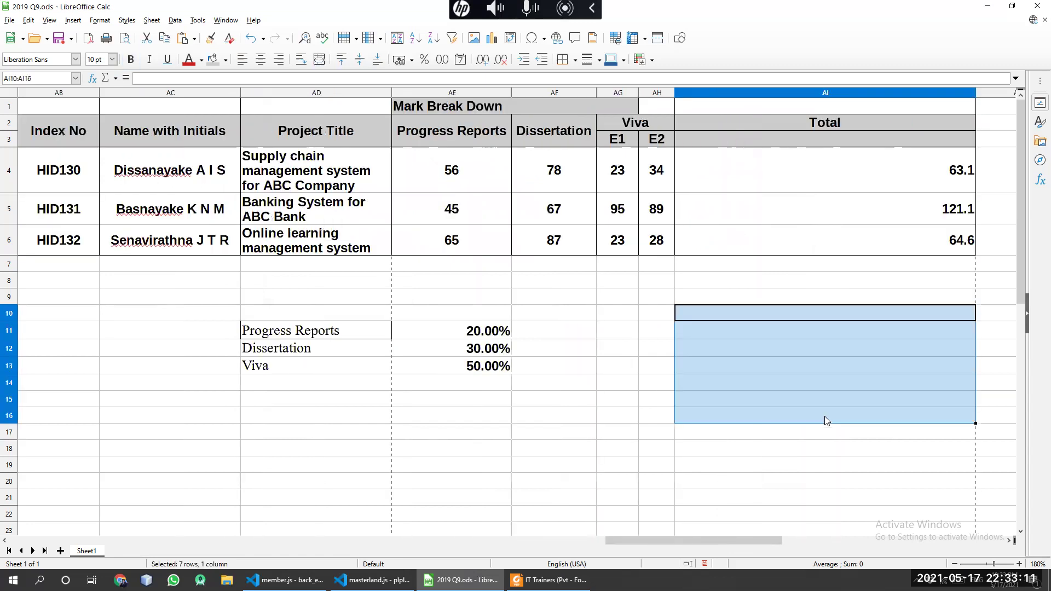
click(825, 417)
drag(629, 353, 918, 352)
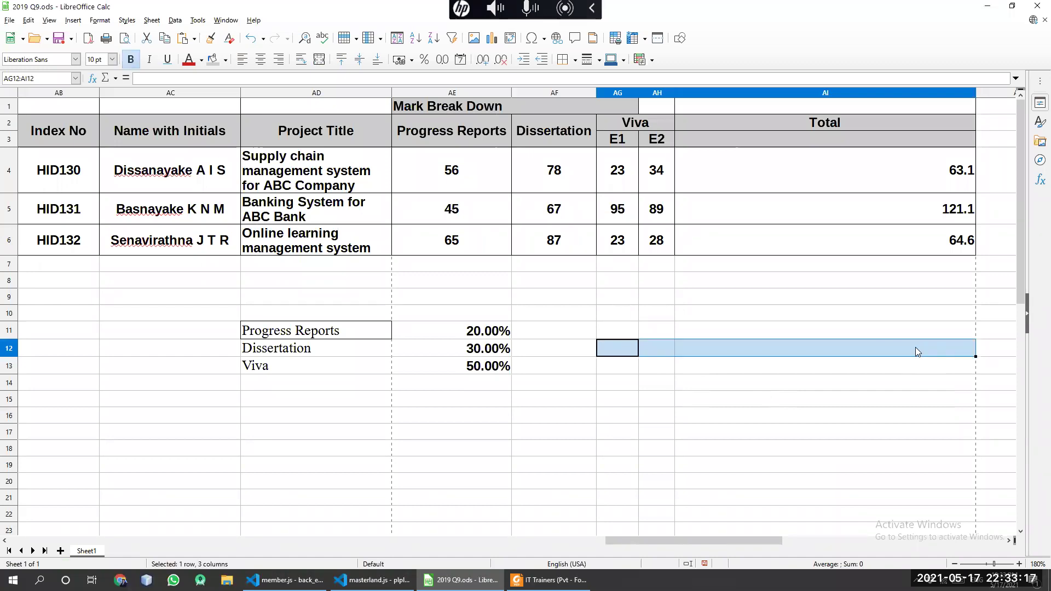
click(916, 351)
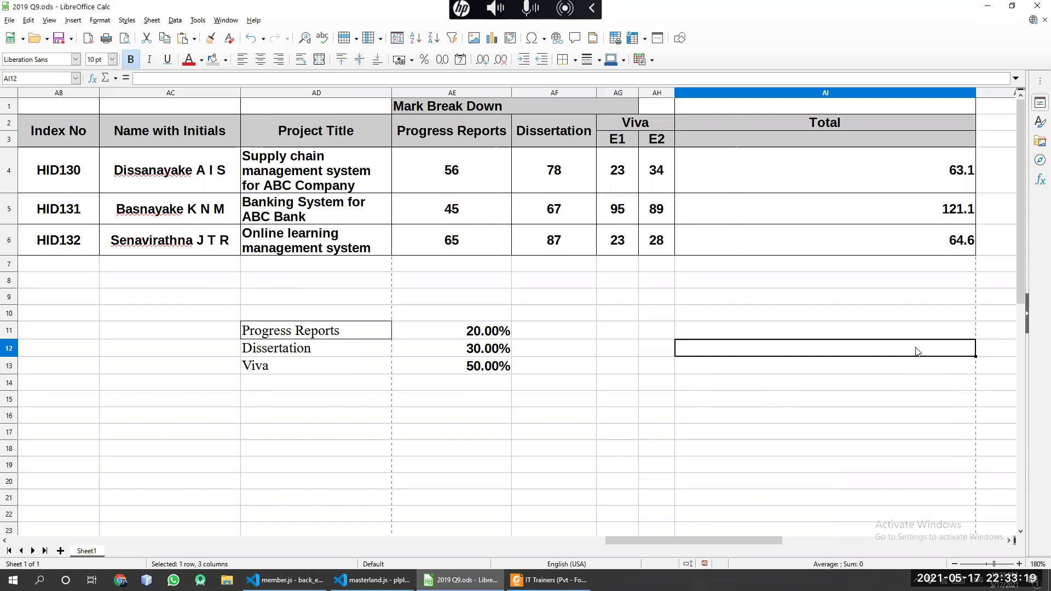
click(829, 313)
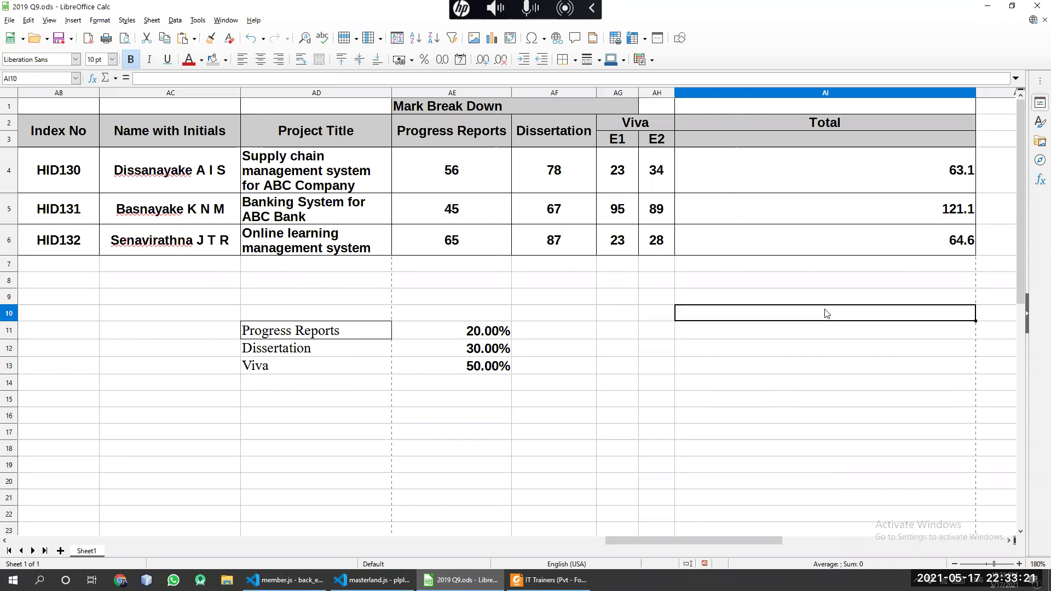
Make the Progress Reports weight reference in the AI4 Total formula fully absolute as $AE$11
double_click(871, 170)
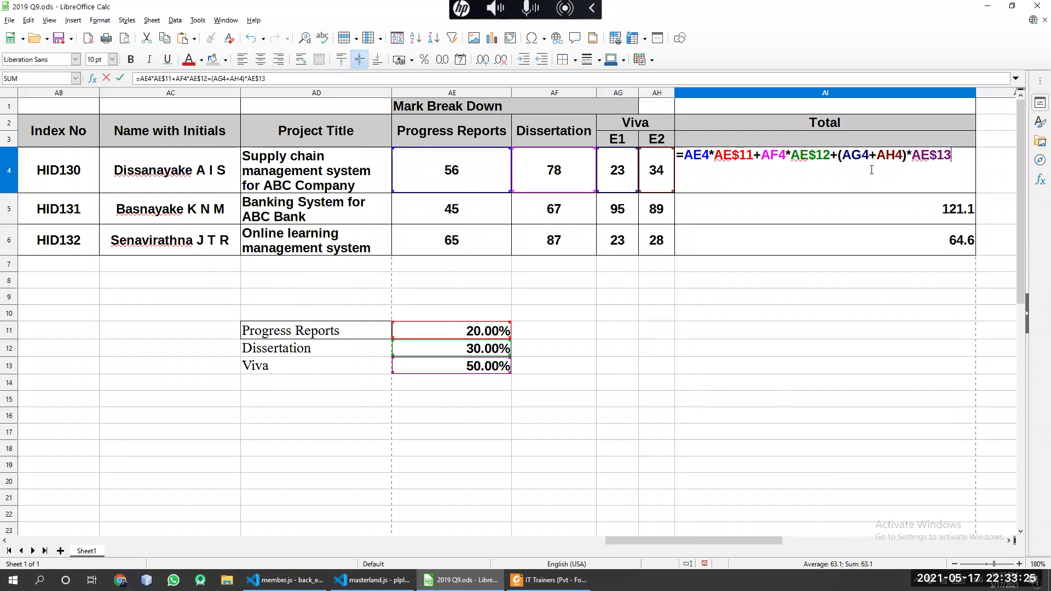
key(Escape)
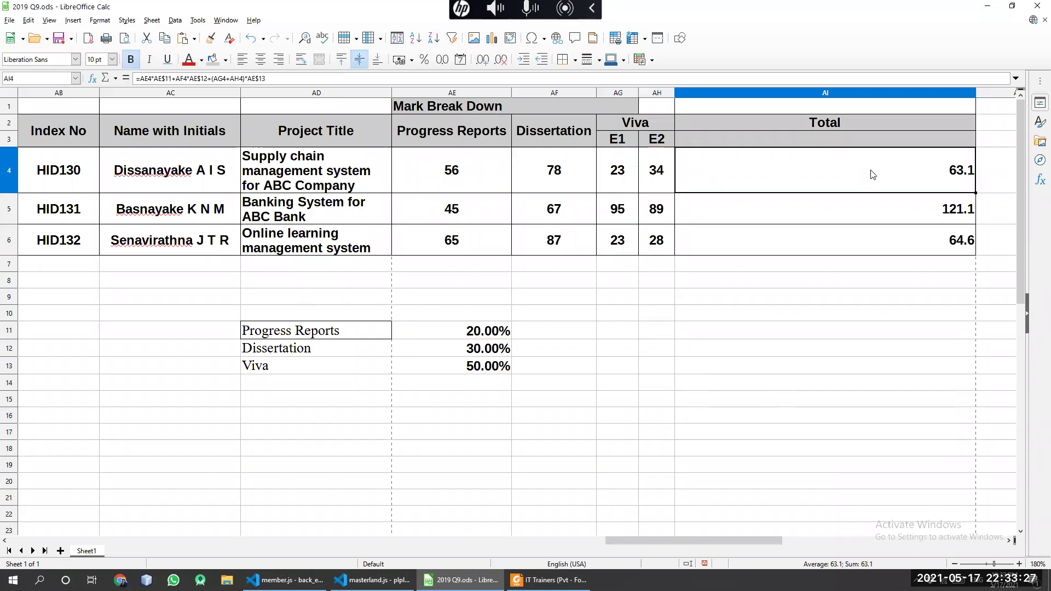
double_click(871, 170)
drag(739, 155, 716, 158)
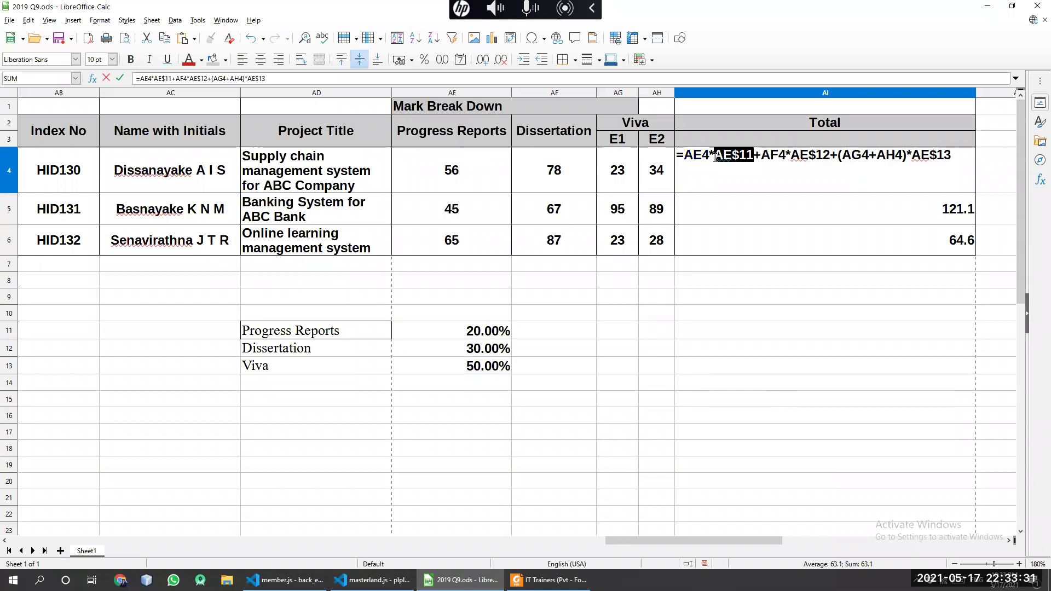
key(F4)
key(F4)
key(F4)
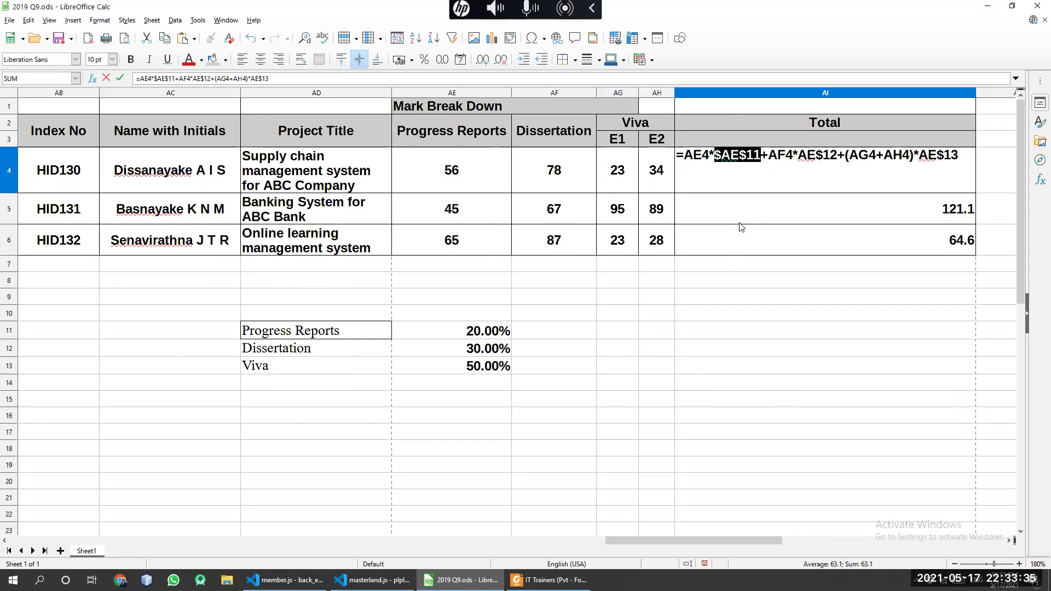
key(Return)
Fill the Total formula from AI4 down through AI6
key(Up)
drag(975, 191, 976, 253)
click(963, 315)
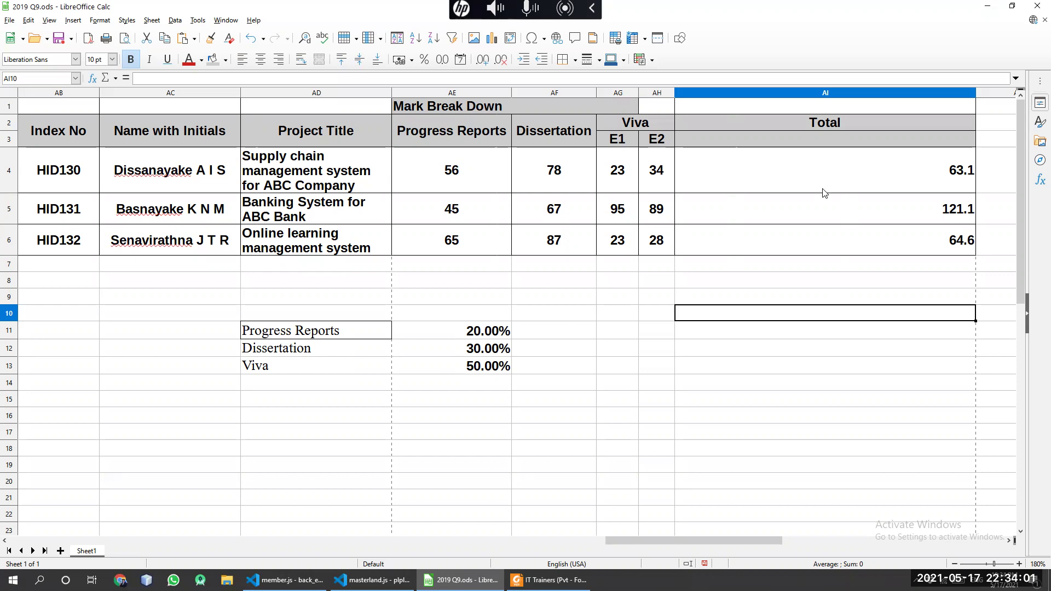
click(813, 387)
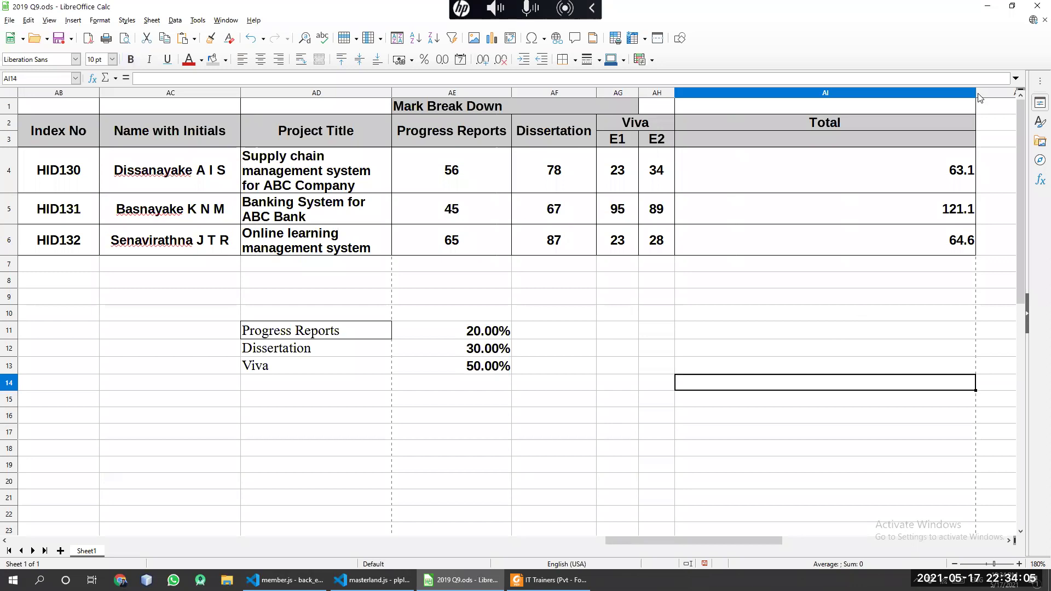
Narrow the Total column AI to closely fit its heading and values
drag(976, 93, 854, 106)
drag(799, 111, 735, 90)
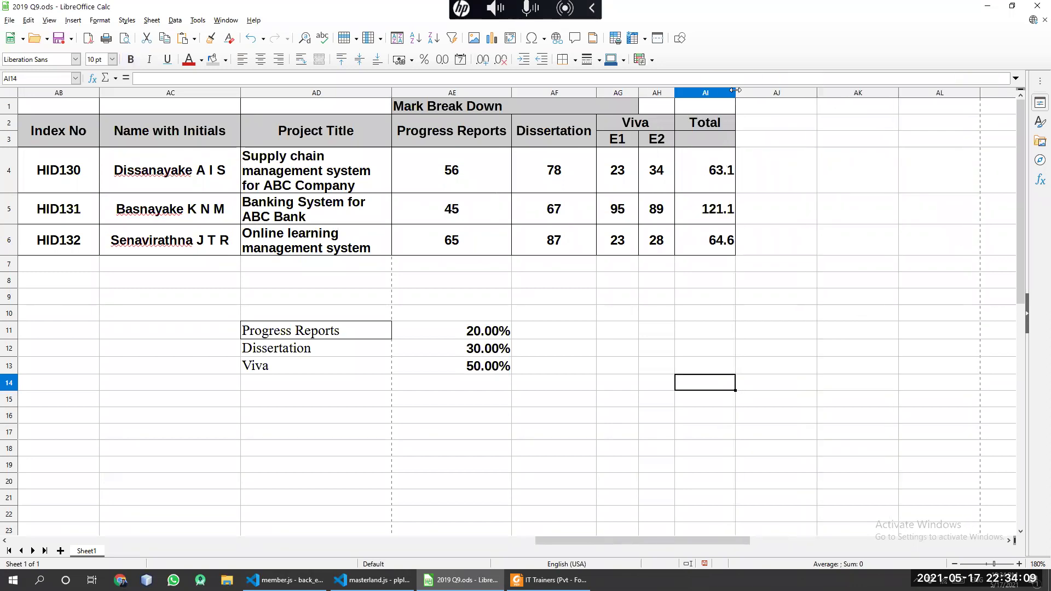
click(820, 221)
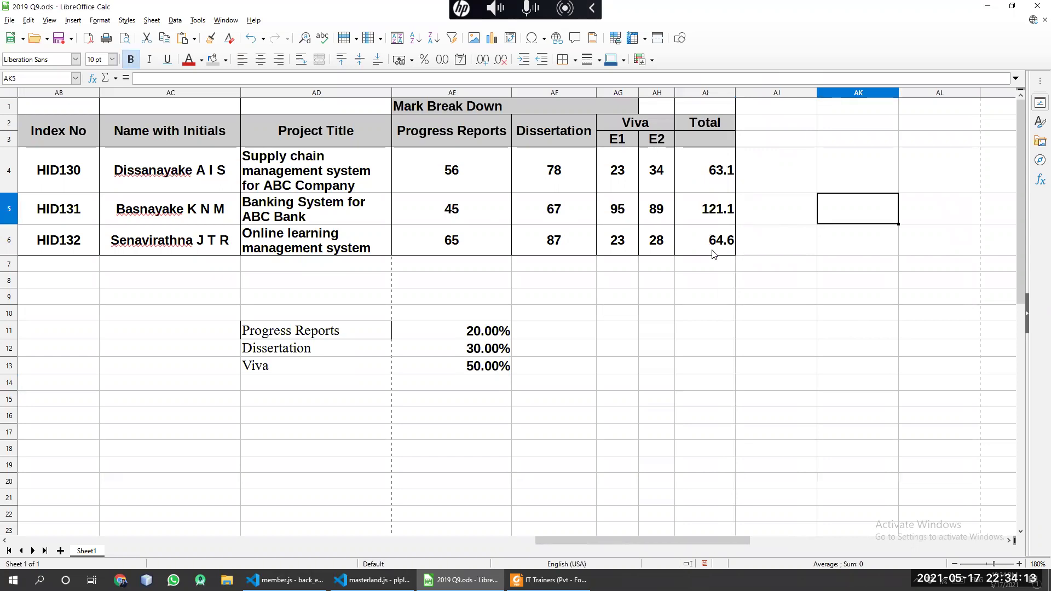